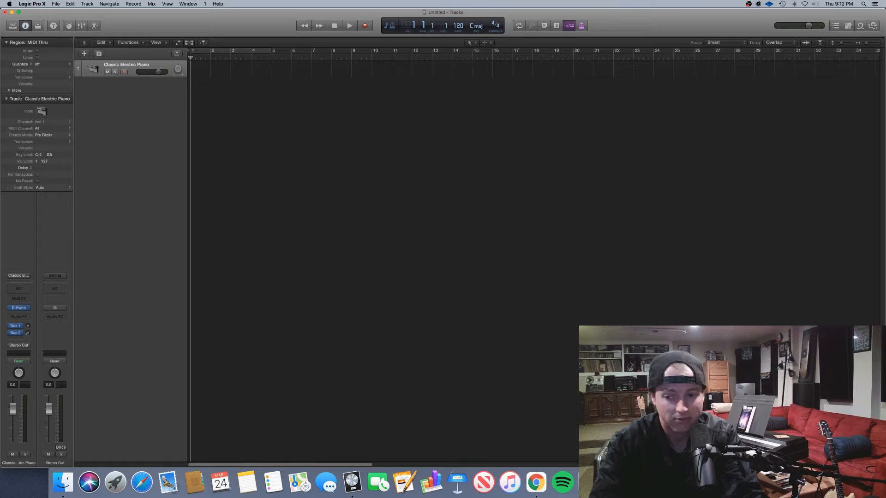
key(super+Tab)
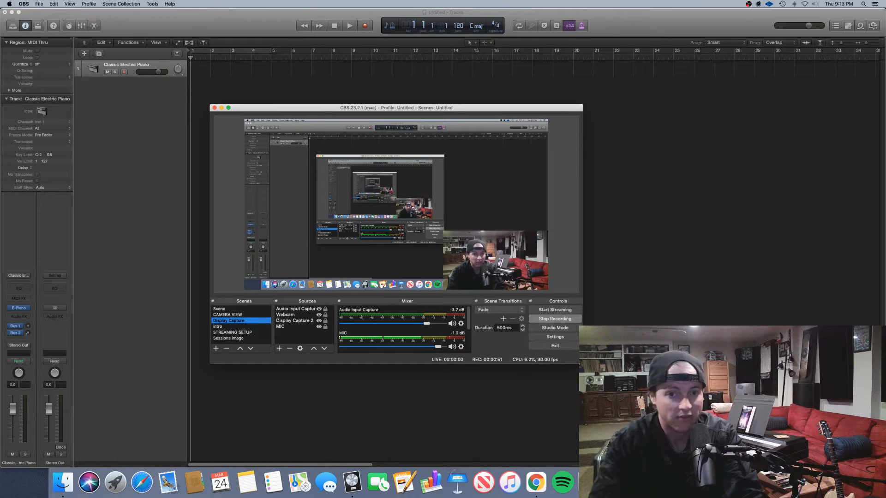
key(super+Tab)
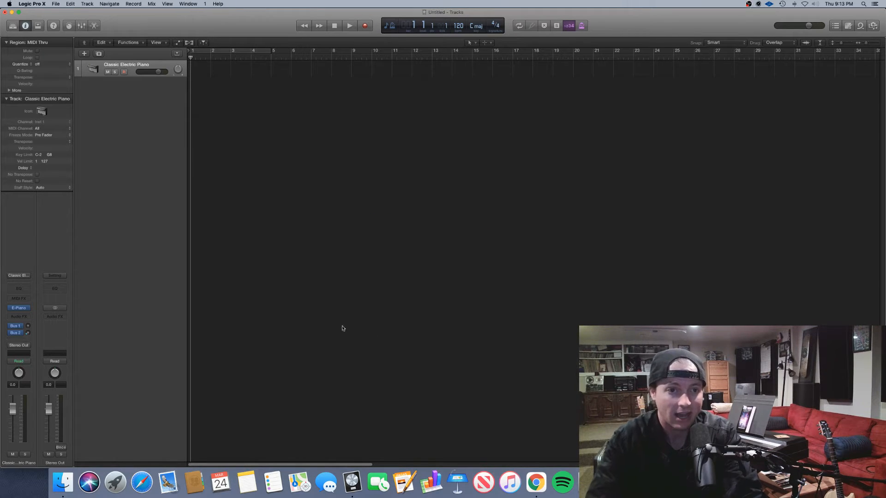
- Create an empty four-bar MIDI region on the Classic Electric Piano track and open it in an enlarged Piano Roll
right_click(202, 73)
click(210, 74)
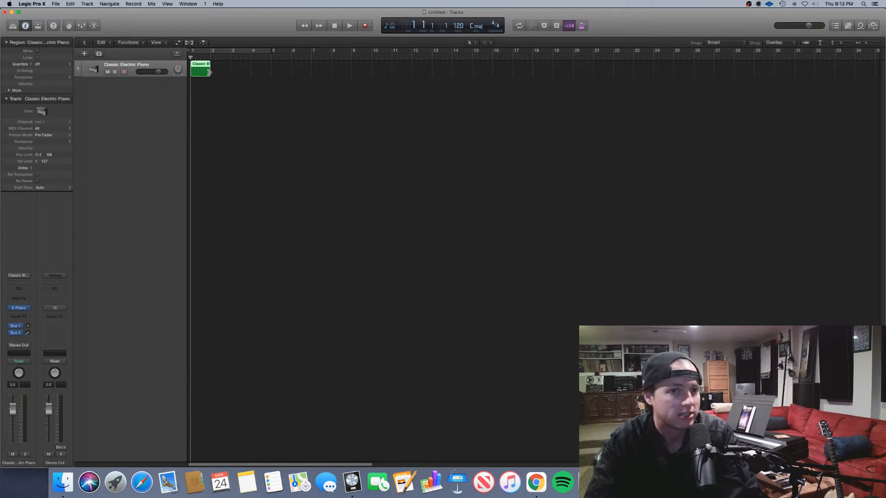
drag(209, 72, 270, 72)
key(e)
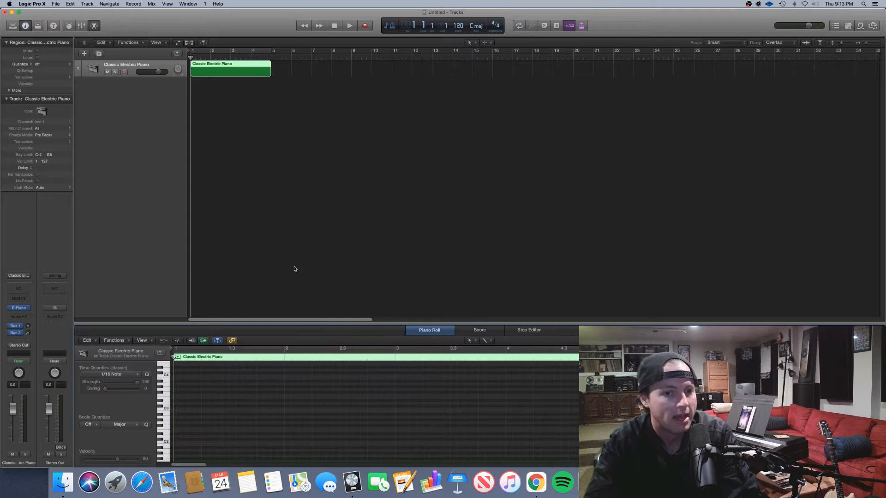
drag(318, 319, 363, 137)
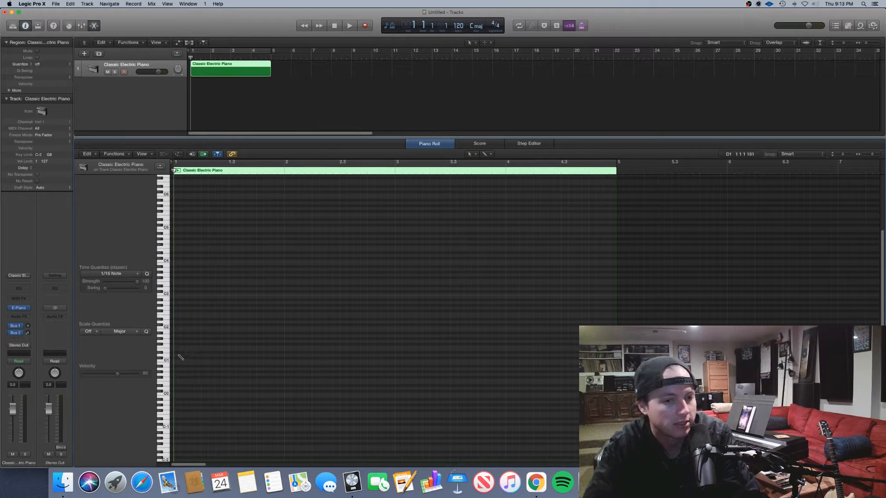
- Draw a one-bar D1 note at bar 1, cycle bars 1 to 4, and audition the note
drag(180, 357, 283, 369)
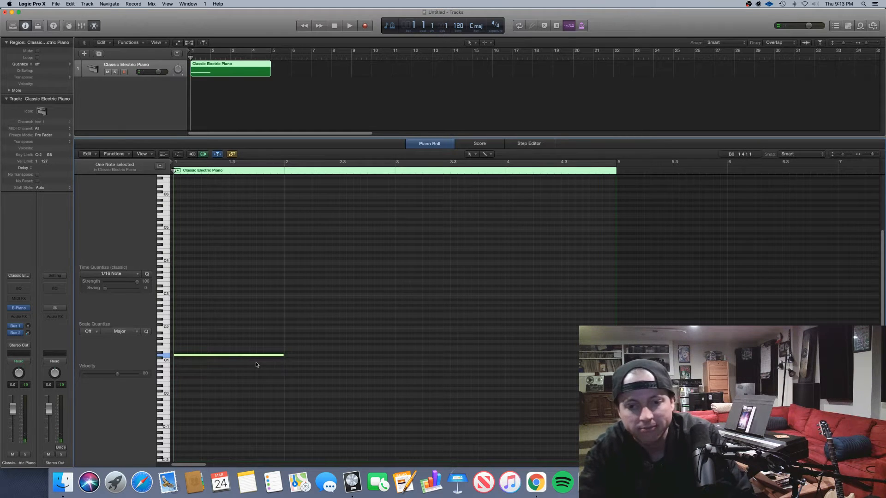
click(311, 161)
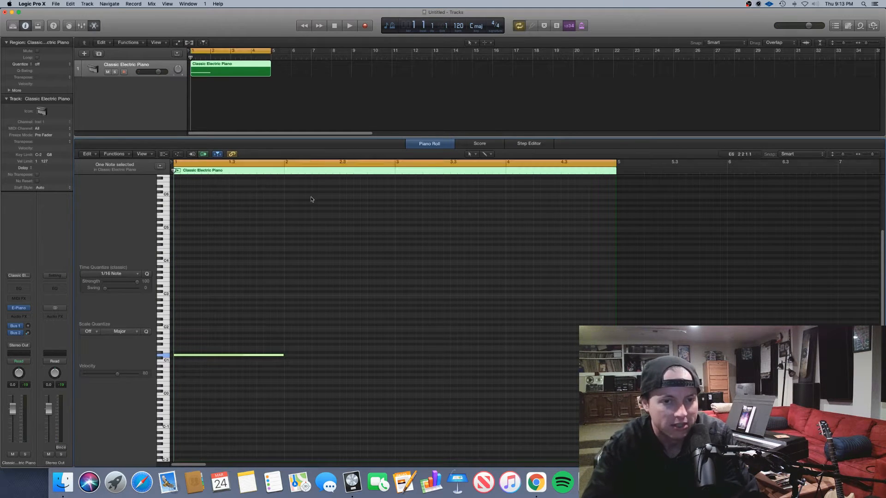
key(space)
key(space)
- Shorten the D1 note to three beats, then add a one-beat A#0 and a three-beat A0 starting at bar 2
mouse_move(280, 359)
mouse_down()
mouse_move(244, 359)
mouse_move(386, 369)
mouse_move(366, 369)
mouse_up()
key(space)
key(space)
key(space)
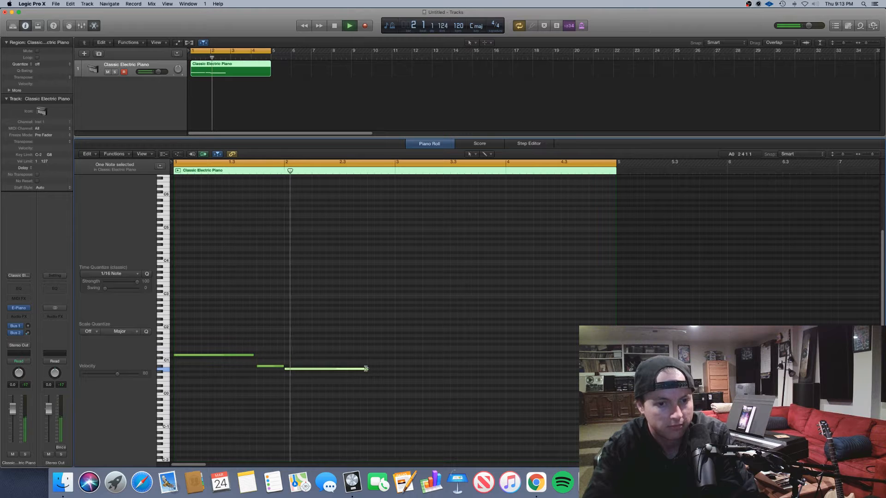
- Add a three-beat A0 note at the start of bar 3 and play the loop
click(399, 371)
key(space)
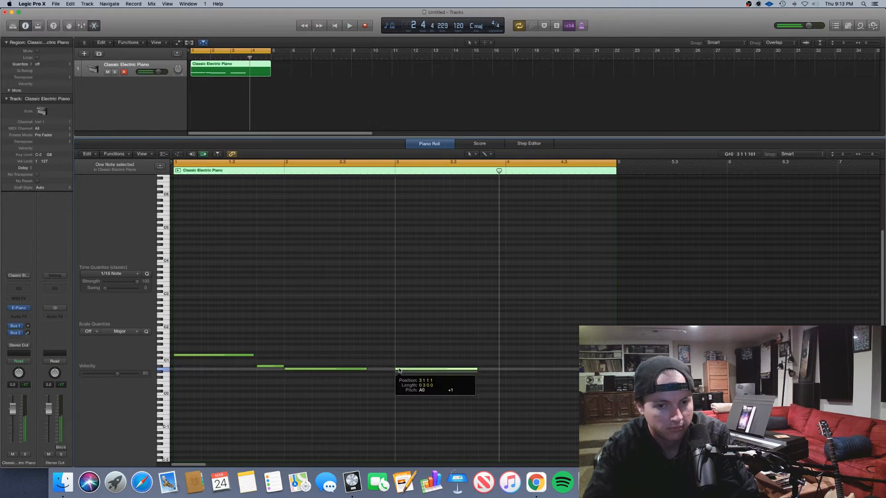
key(space)
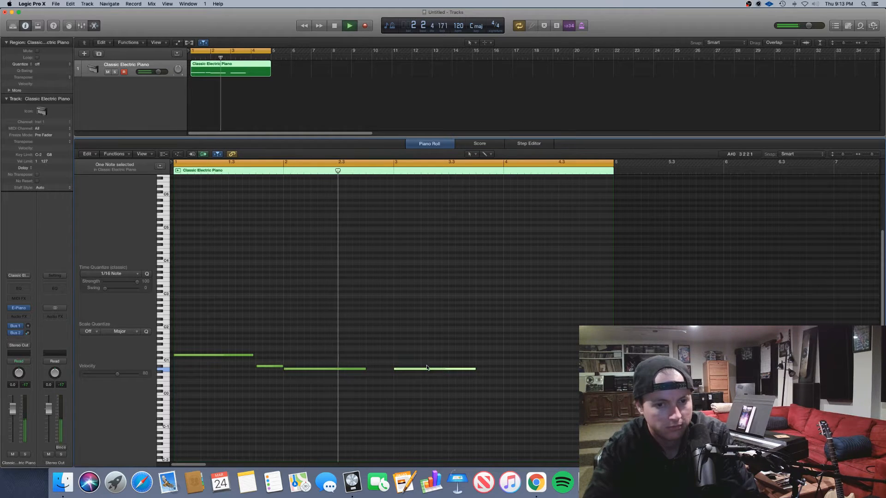
scroll(427, 366, down, 1)
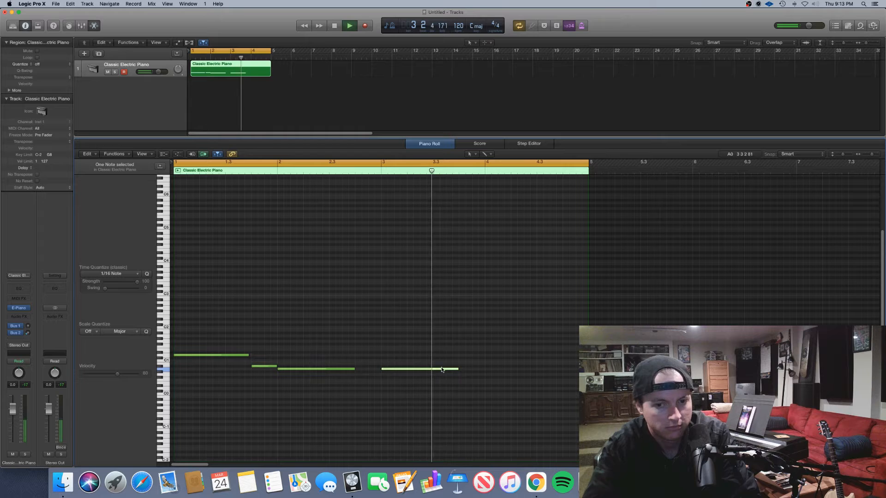
- Complete the bass line with a one-beat A#0 ending bar 3 and descending G0, F0 and D0 notes in bar 4
key(space)
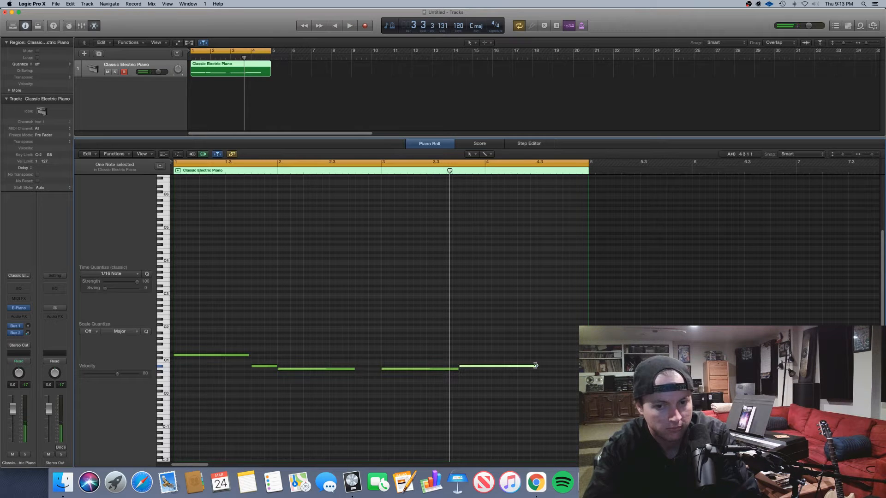
drag(535, 365, 485, 366)
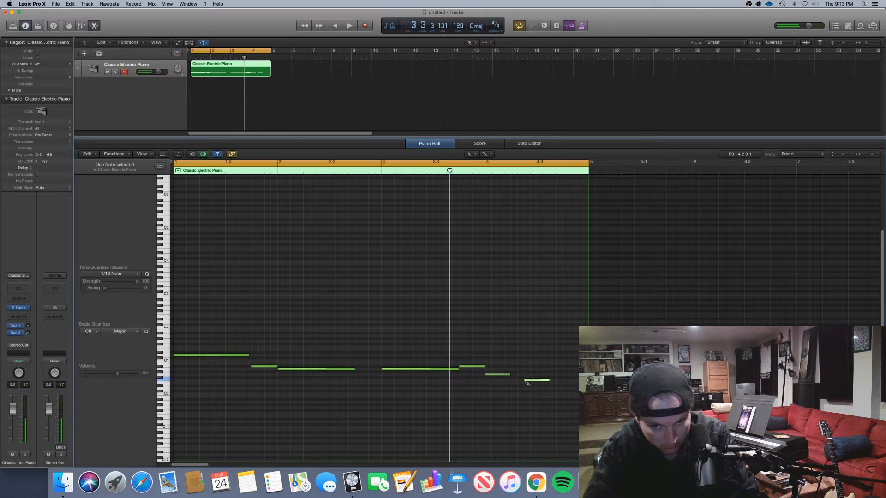
drag(567, 390, 573, 391)
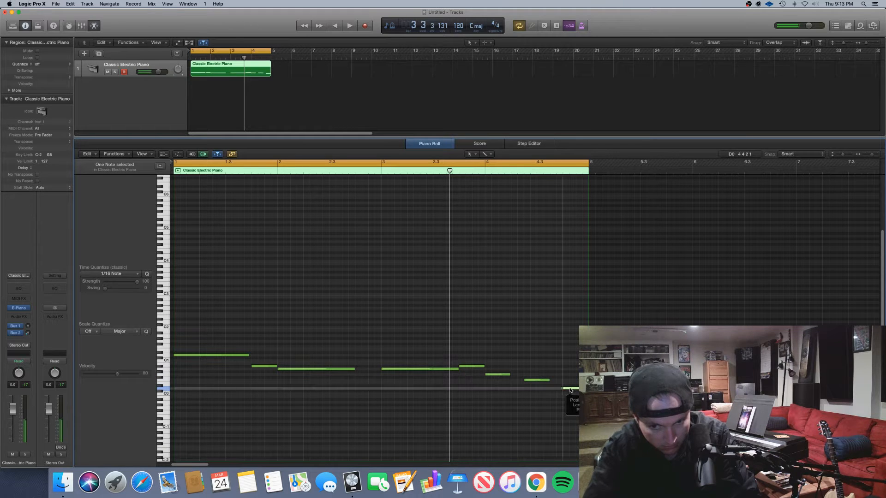
key(space)
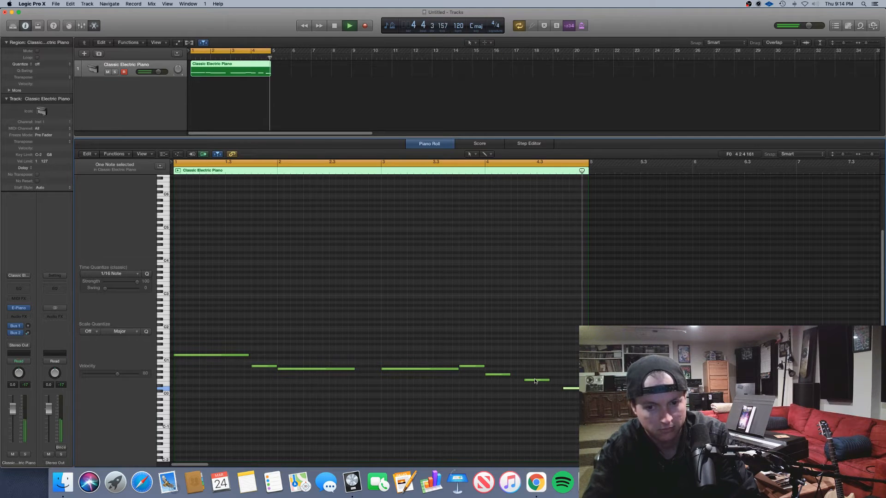
- Try the F0 and D0 notes earlier in bar 4 and audition the loop
key(space)
drag(535, 380, 554, 390)
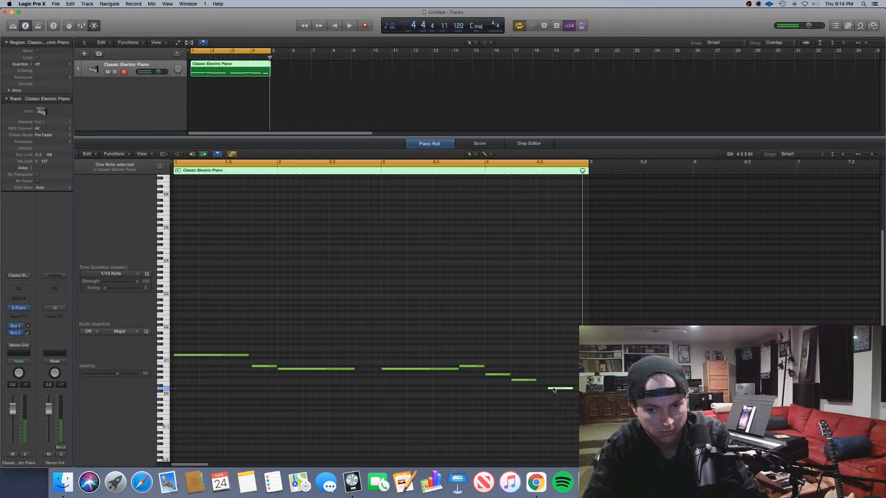
key(space)
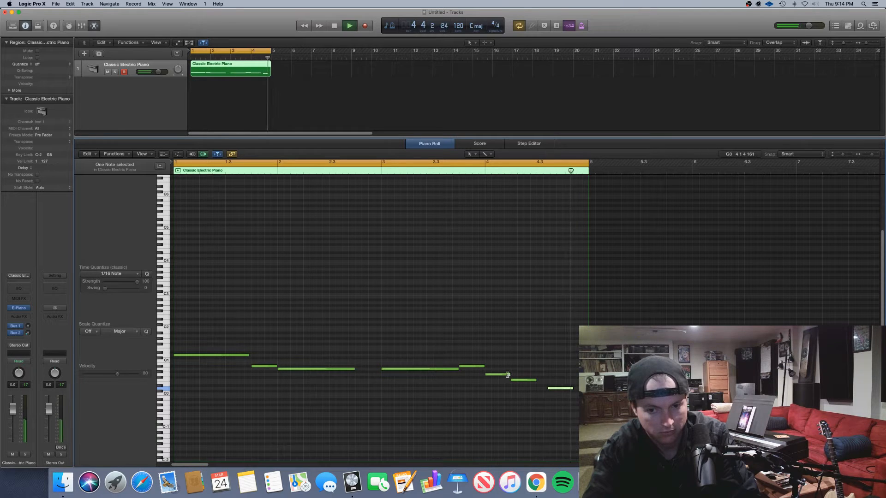
- Shorten G0 and F0 in bar 4 to half a beat, with F0 starting midway through beat 2 and D0 on beat 4
drag(510, 374, 501, 374)
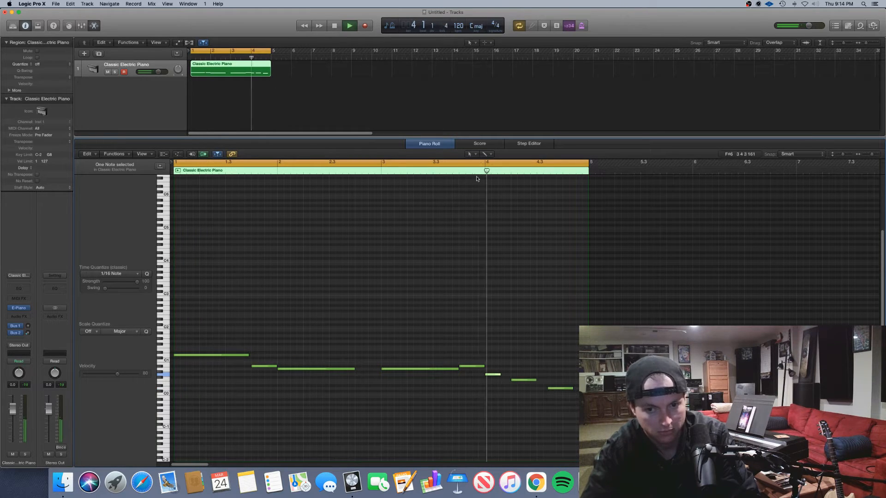
key(space)
drag(517, 381, 582, 391)
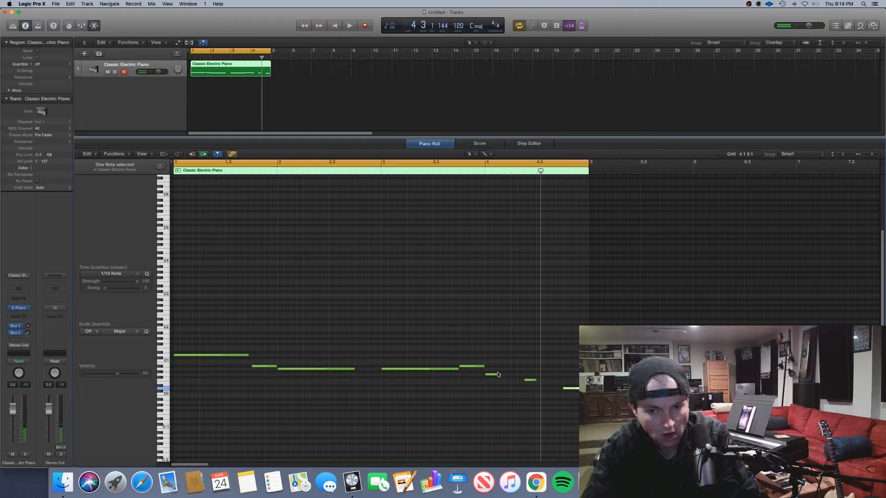
drag(502, 376, 497, 376)
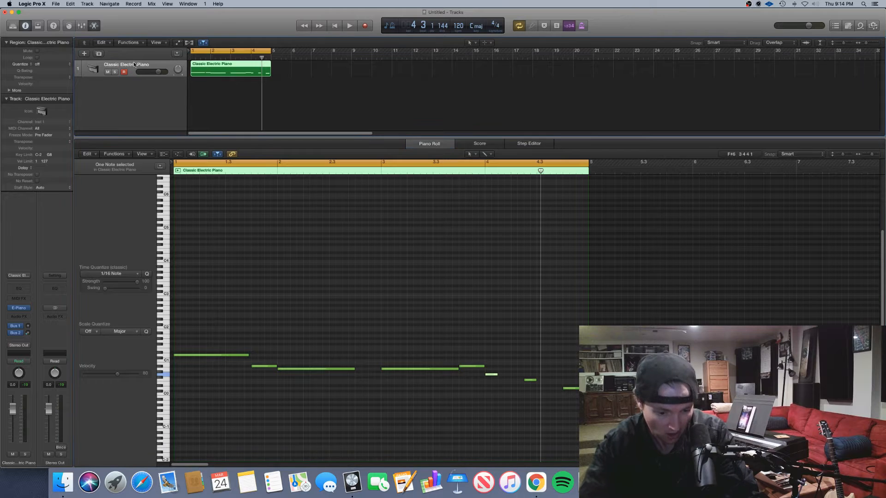
- Add a second Classic Electric Piano track with the same settings and create an empty four-bar MIDI region on it
key(super+d)
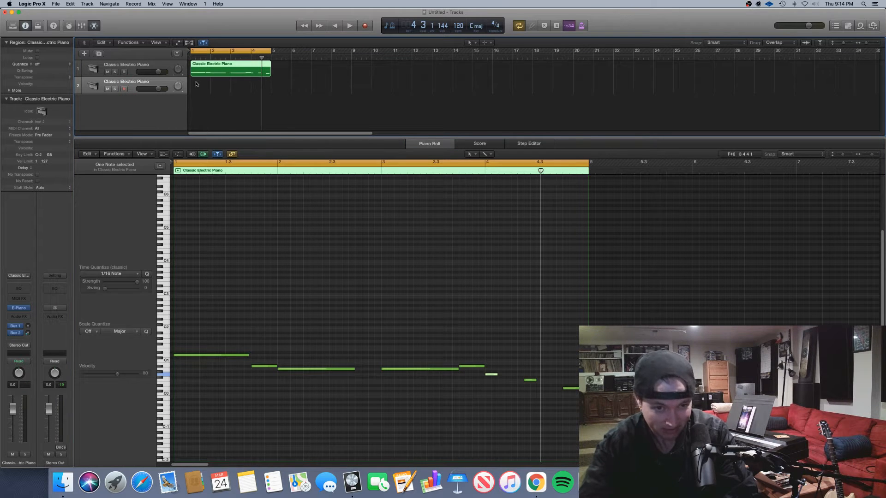
right_click(196, 84)
click(209, 86)
drag(207, 92, 271, 93)
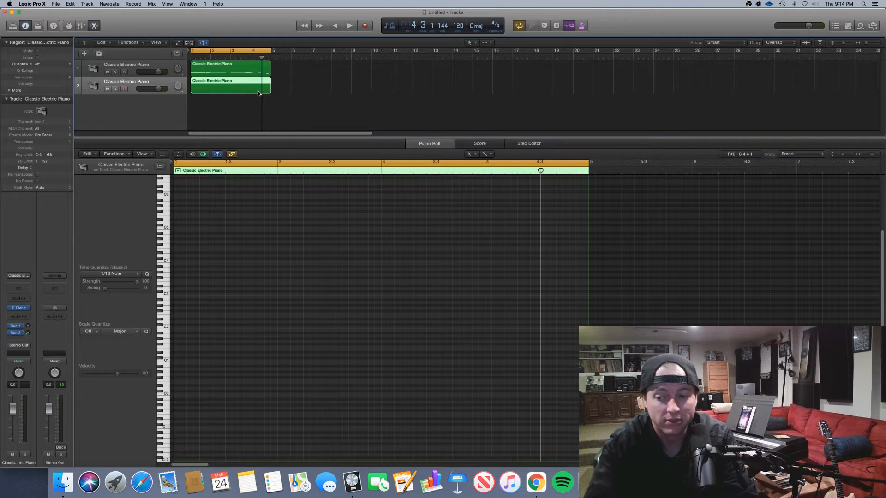
click(224, 109)
click(226, 90)
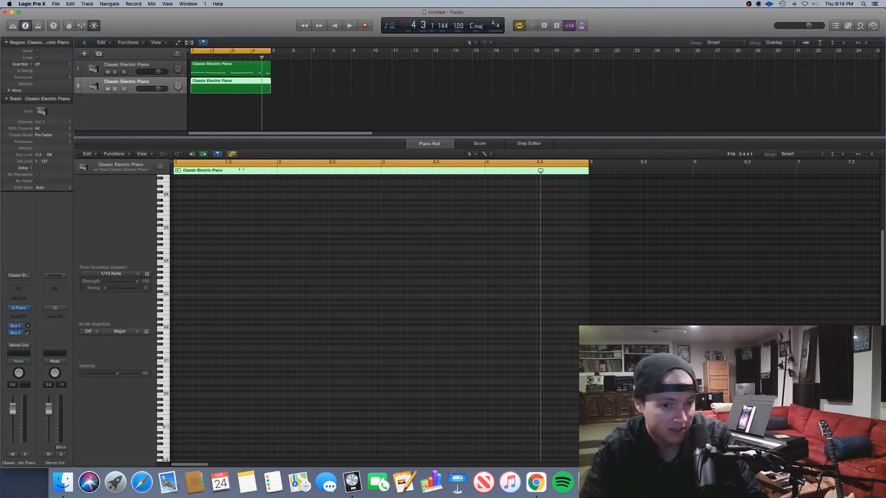
- Draw a chord of D2, D3, F3 and A3 filling nearly all of bar 1 in the second track's region, and audition it
drag(178, 291, 274, 292)
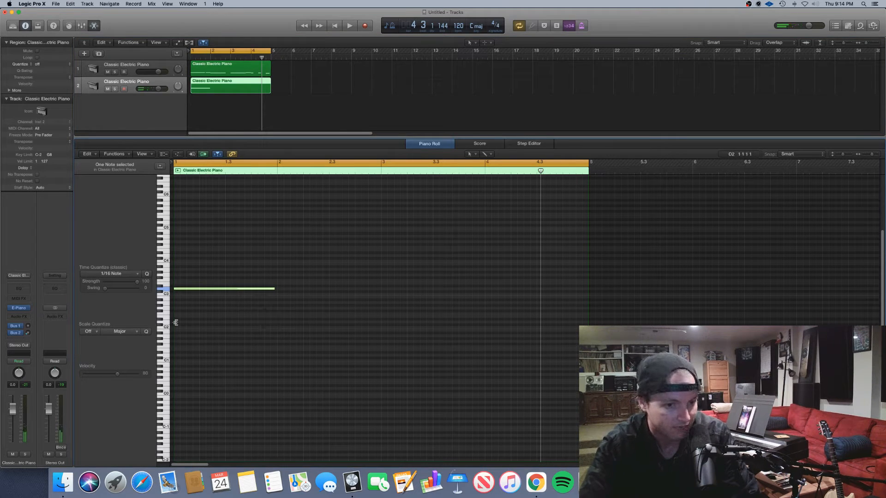
drag(184, 326, 189, 324)
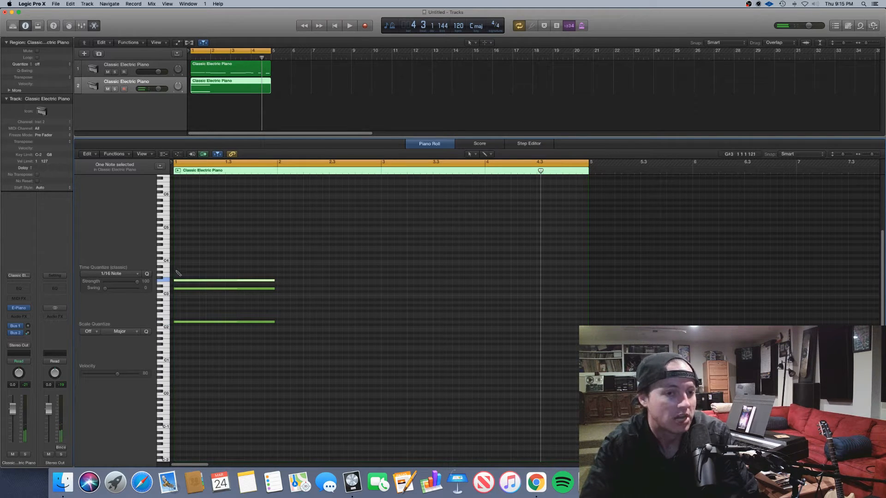
drag(184, 273, 184, 269)
click(303, 322)
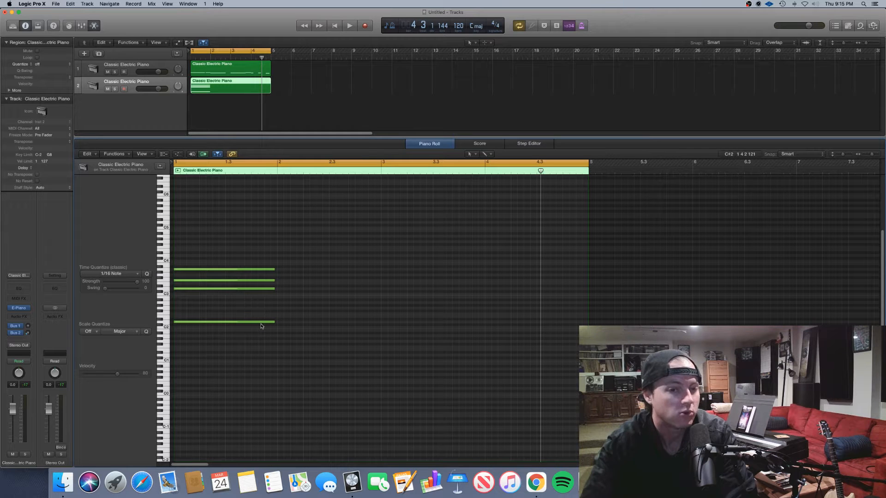
key(space)
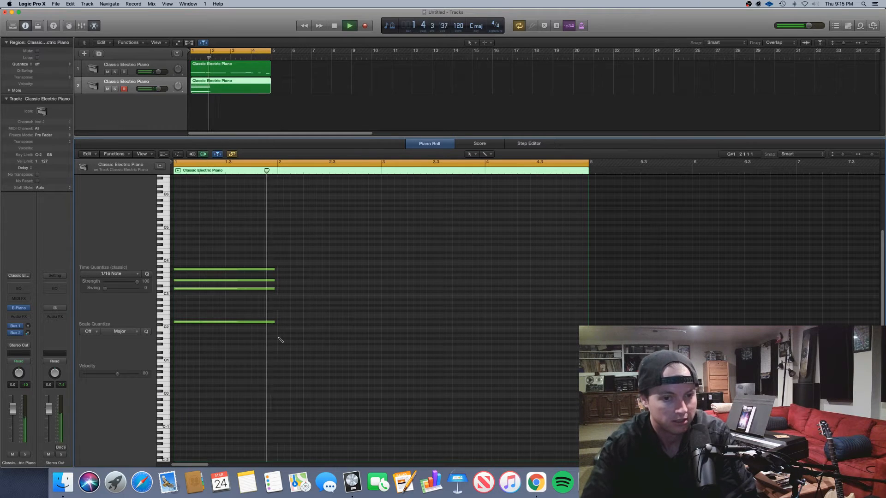
- Add A1 and A2 notes nearly one bar long at the start of bar 2 while auditioning the loop
click(279, 336)
key(space)
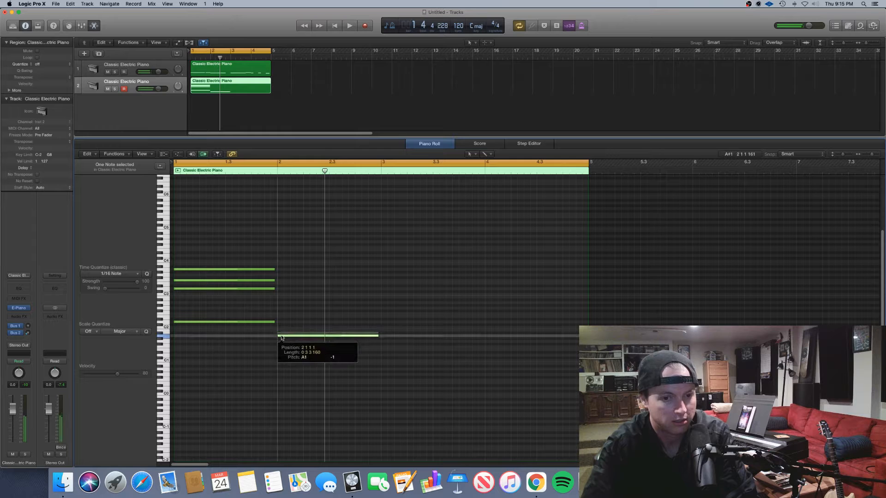
key(space)
click(281, 303)
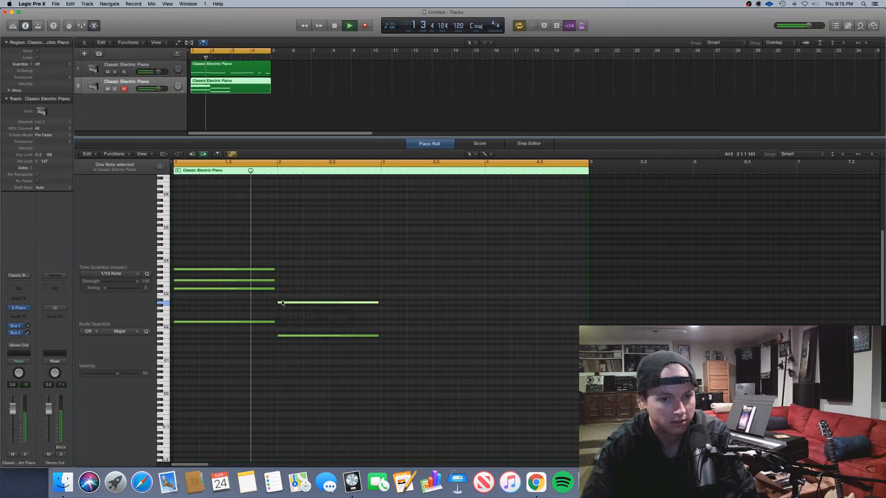
key(space)
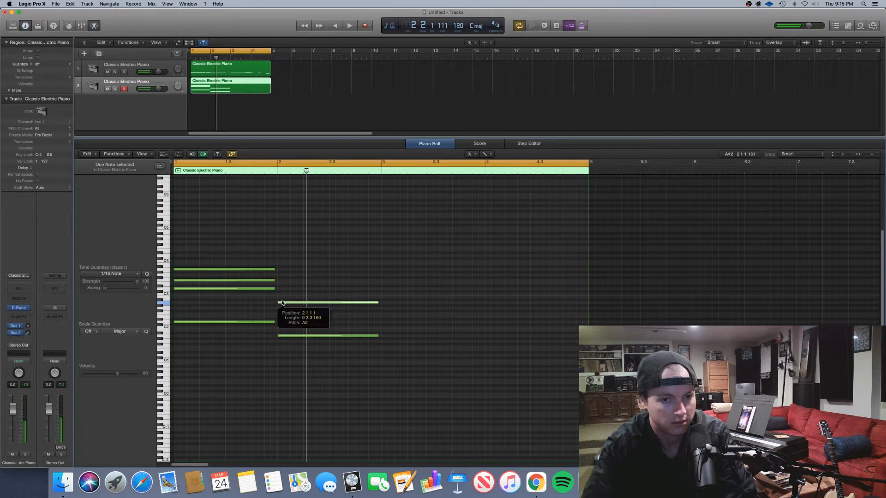
- Move the A2 note in bar 2 up to F3 and align its start with the bar line
drag(282, 303, 275, 281)
key(space)
key(space)
key(space)
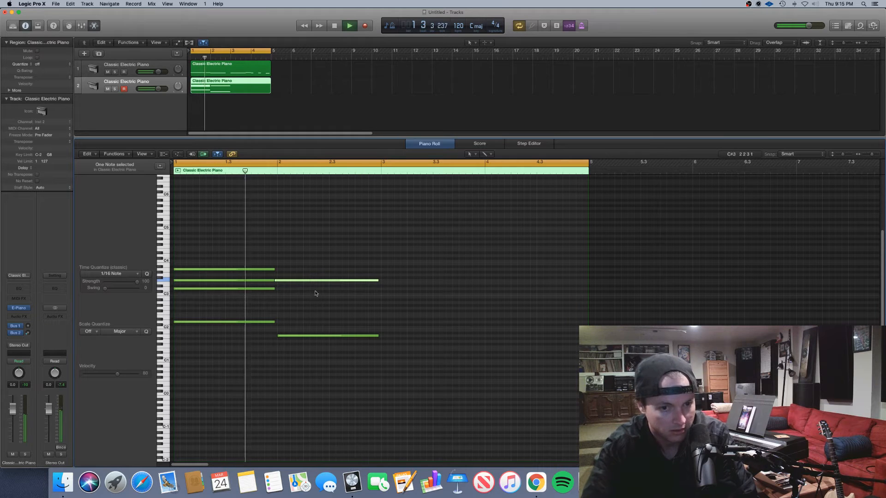
key(space)
key(space)
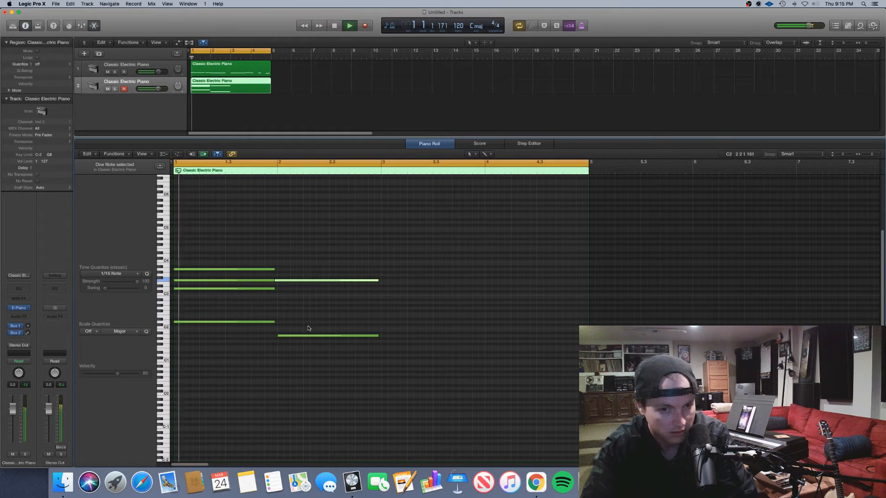
click(276, 279)
drag(276, 280, 278, 281)
click(305, 302)
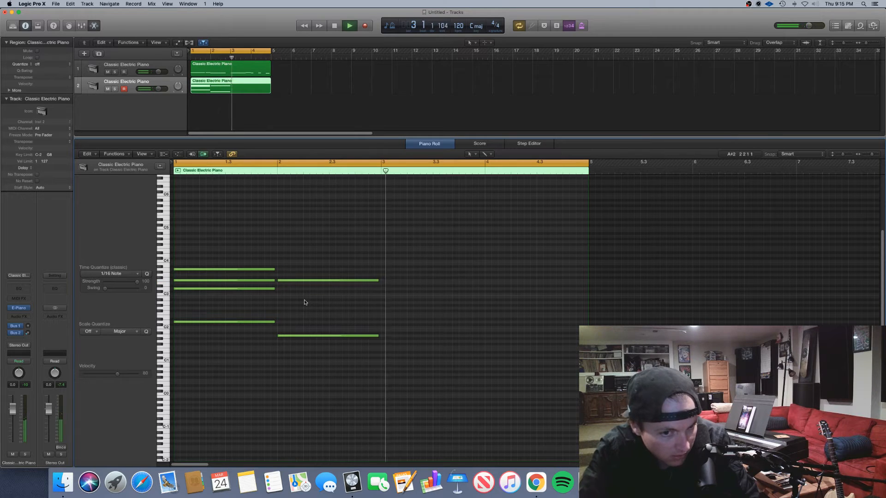
- Add a one-bar C3 note at bar 2, extend the F3 note to the bar's end, and audition the chord
key(space)
key(space)
super+click(277, 295)
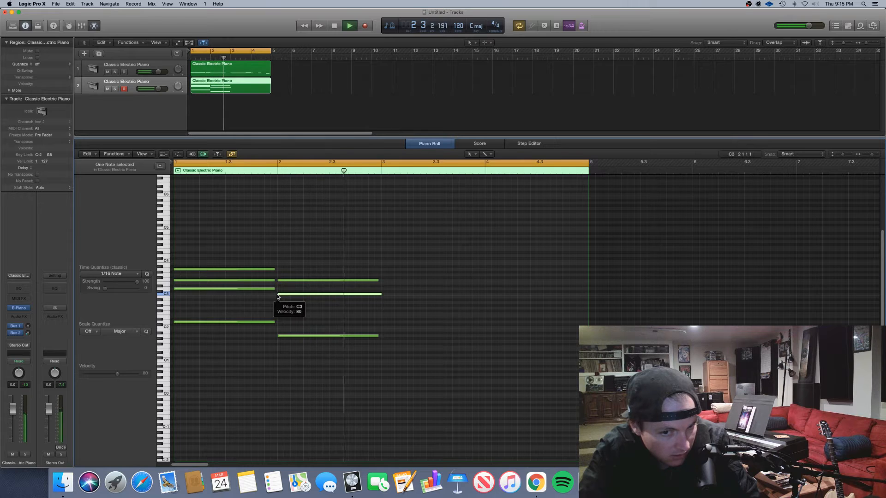
key(space)
key(space)
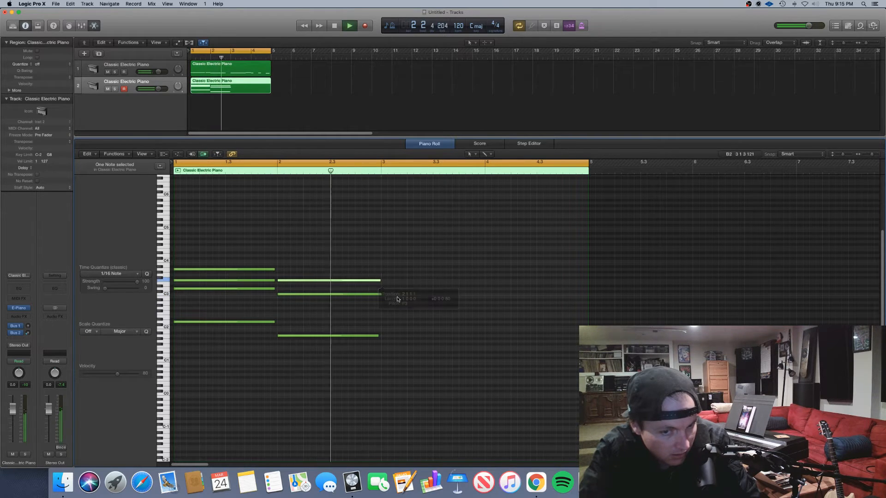
- Lower the F3 note in bar 2 to E3 and audition the changed chord in the loop
click(283, 272)
key(space)
key(space)
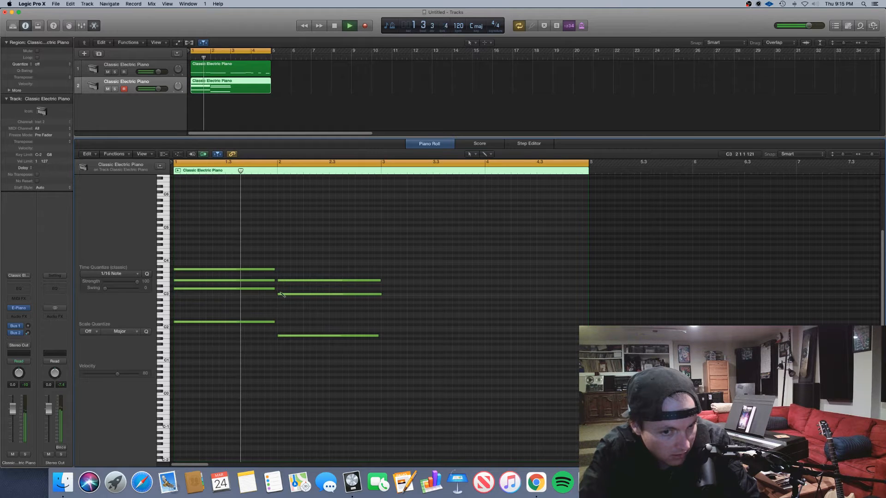
drag(283, 281, 281, 283)
key(space)
key(space)
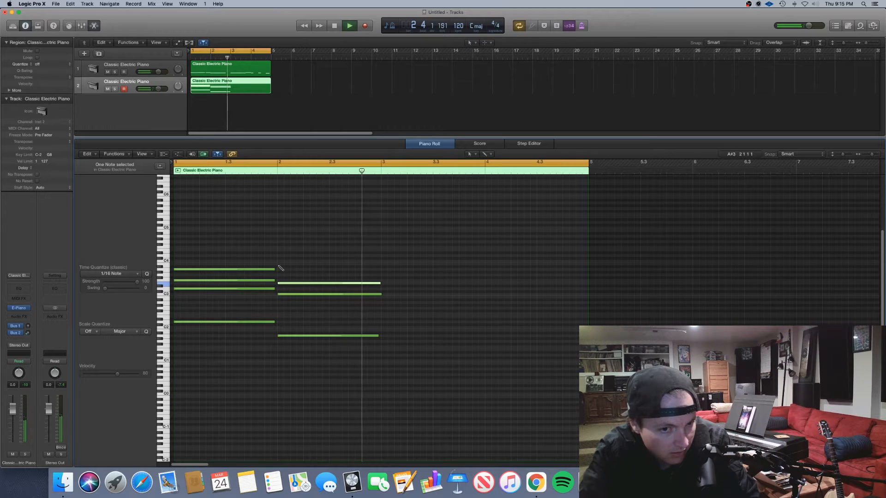
- Add a one-bar chord of A#1, D3, F3 and A#3 at bar 3 in the second track's region
super+click(381, 333)
super+click(382, 289)
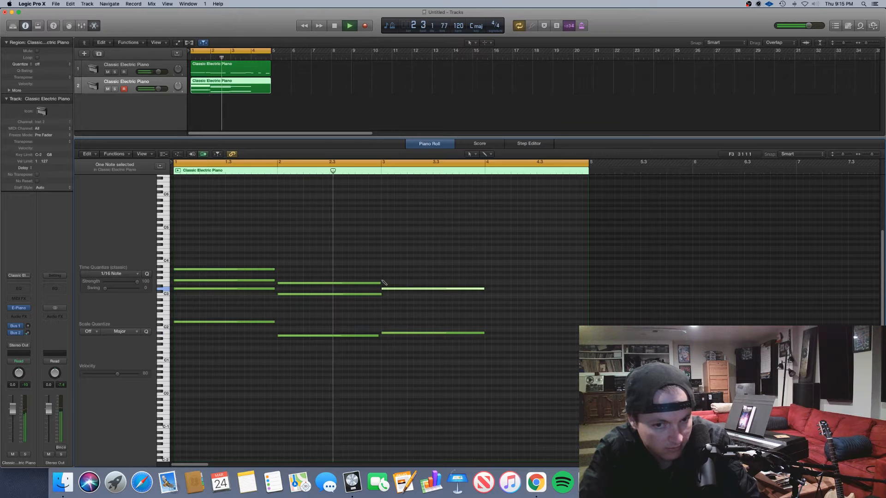
super+click(382, 280)
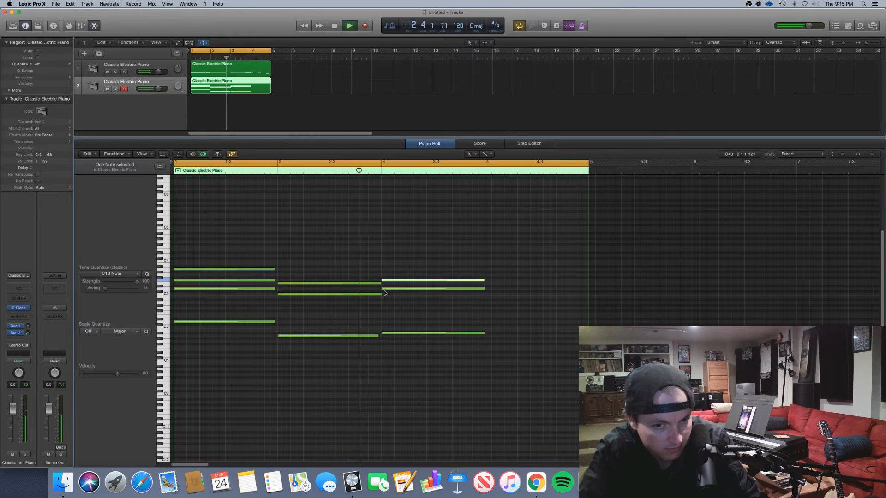
super+click(381, 266)
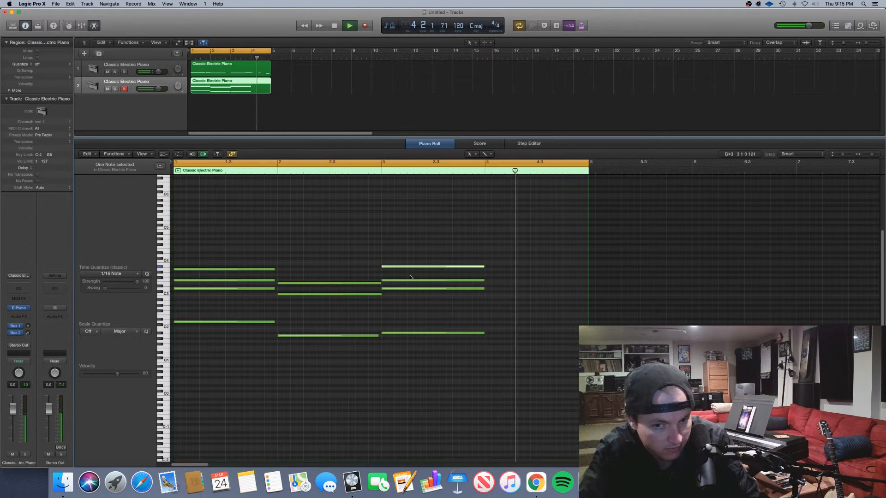
- Add a one-bar chord of A1, C3, E3 and A3 at bar 4, listen to the loop and stop playback
super+click(486, 335)
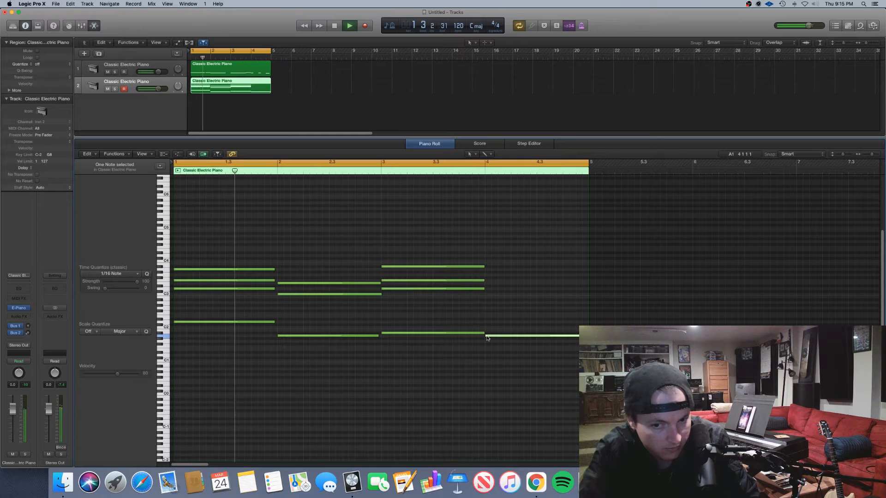
super+click(486, 283)
super+click(486, 269)
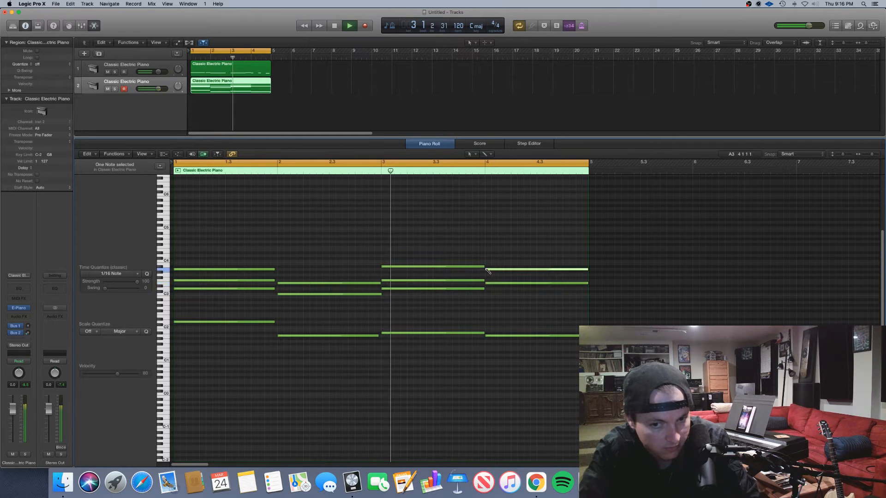
super+click(487, 294)
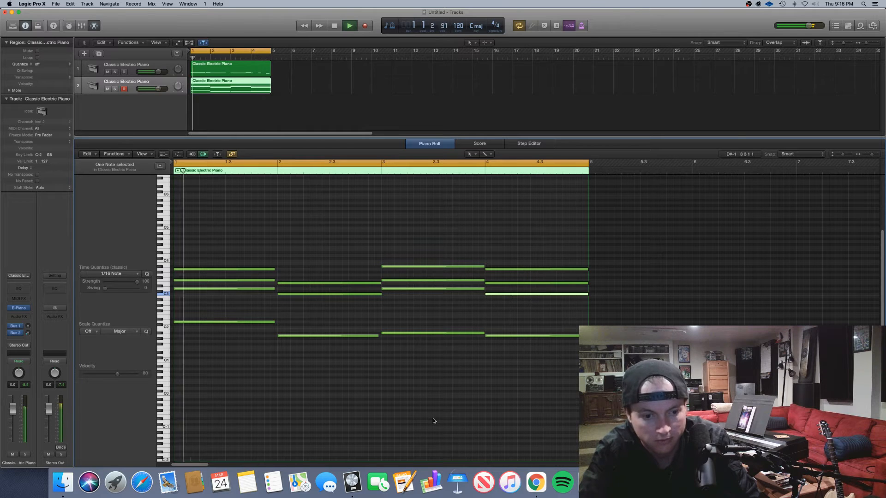
key(space)
- Switch to Finder, launch Fanny from the Applications folder and close the Finder window
click(71, 479)
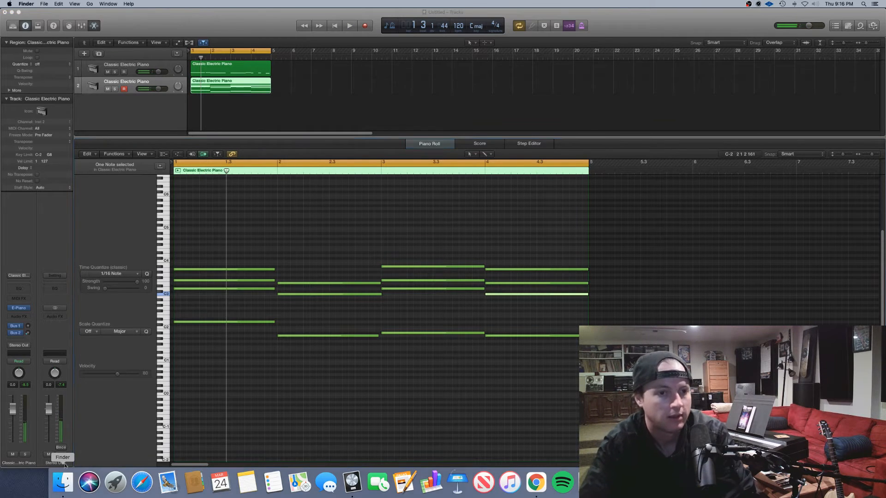
click(343, 149)
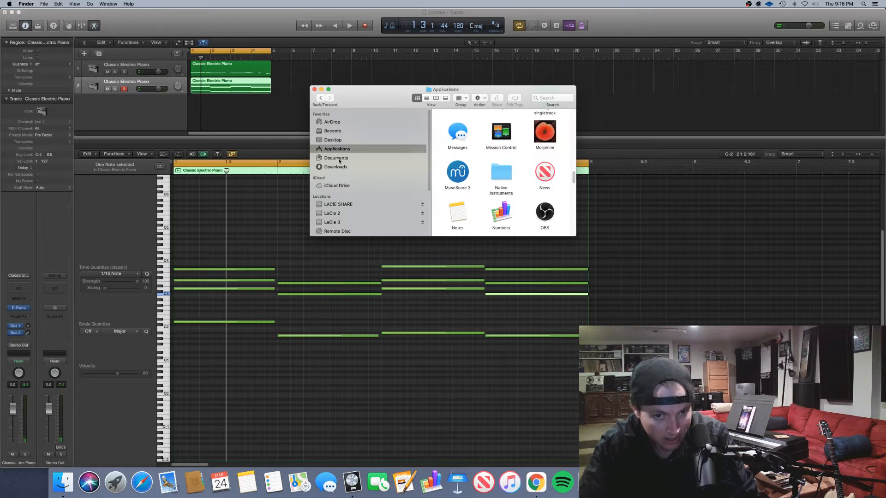
drag(575, 179, 570, 136)
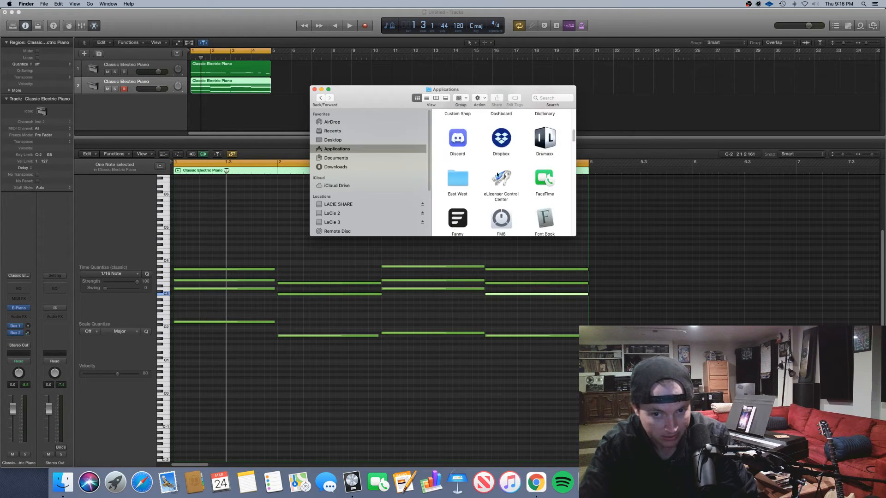
click(448, 215)
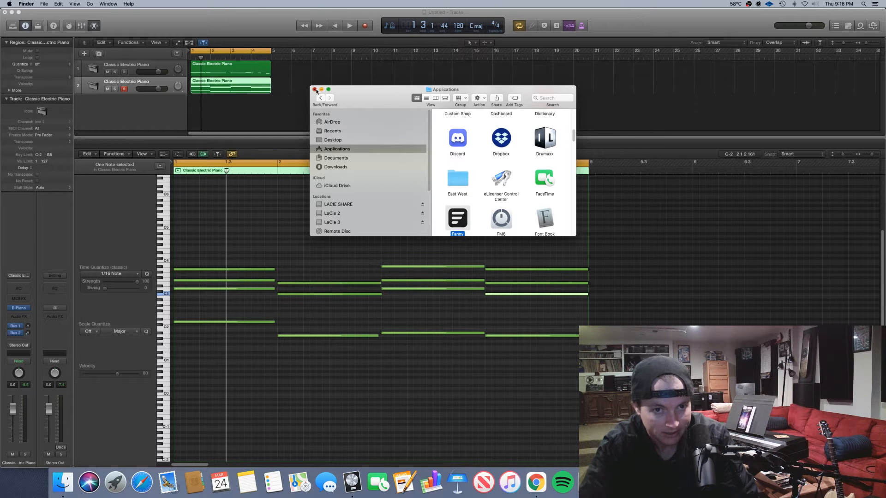
click(314, 89)
- Hide the Piano Roll, select the bass and chord regions in the arrangement and listen to the loop
click(371, 109)
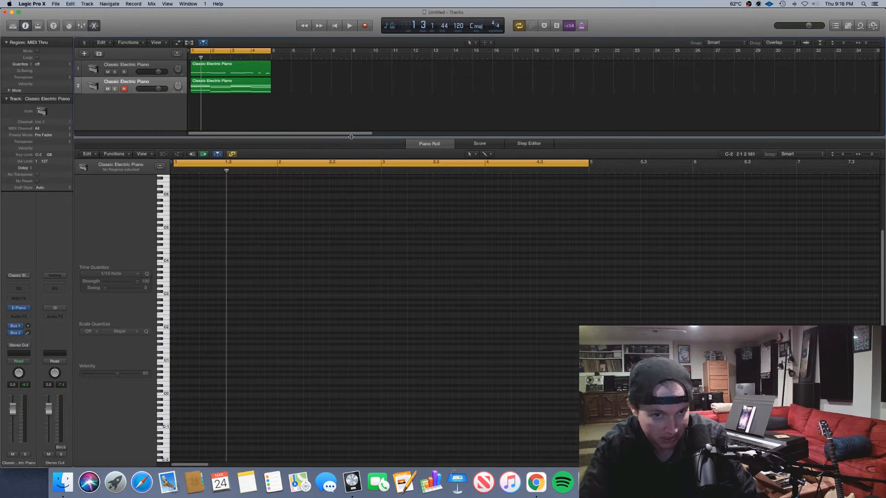
key(e)
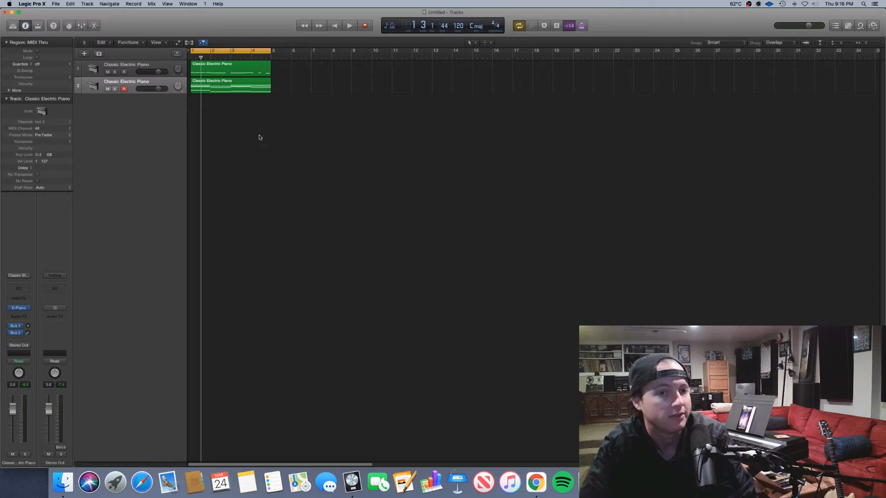
drag(258, 136, 241, 71)
key(space)
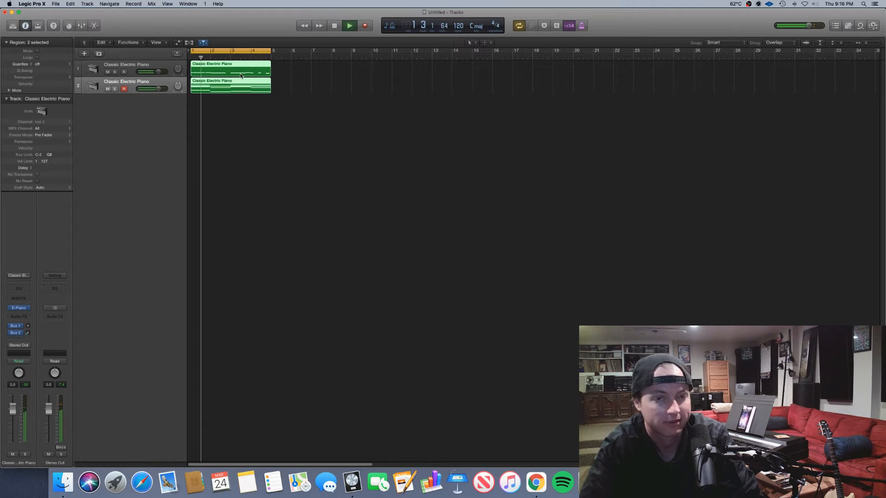
scroll(238, 102, up, 10)
scroll(238, 102, down, 10)
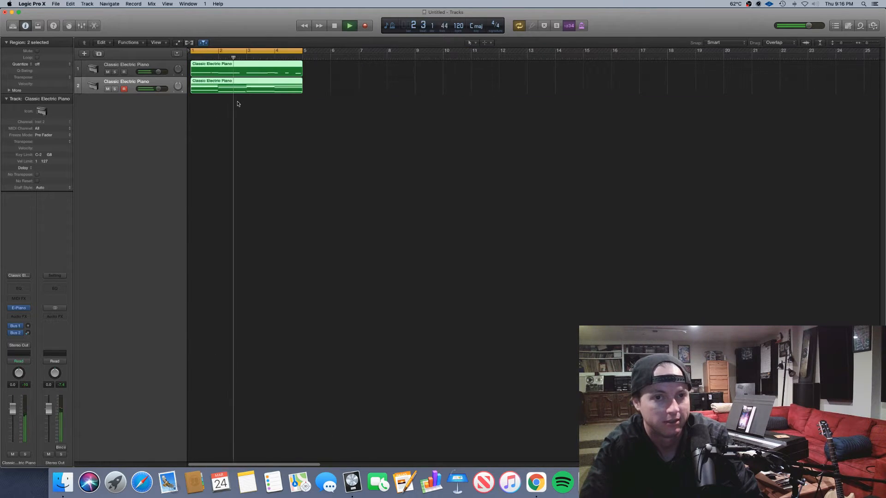
scroll(237, 102, up, 3)
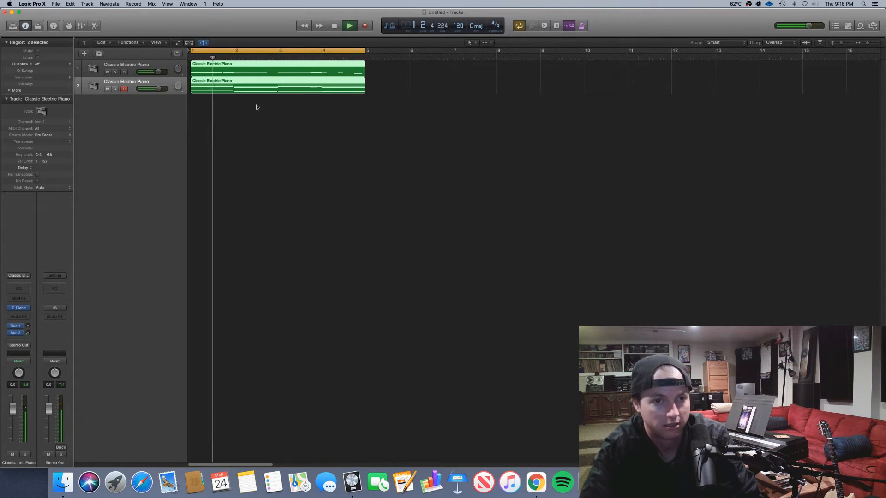
- Stop playback, duplicate the second track with a copy of its chord region, and open the copy in the Piano Roll
click(146, 83)
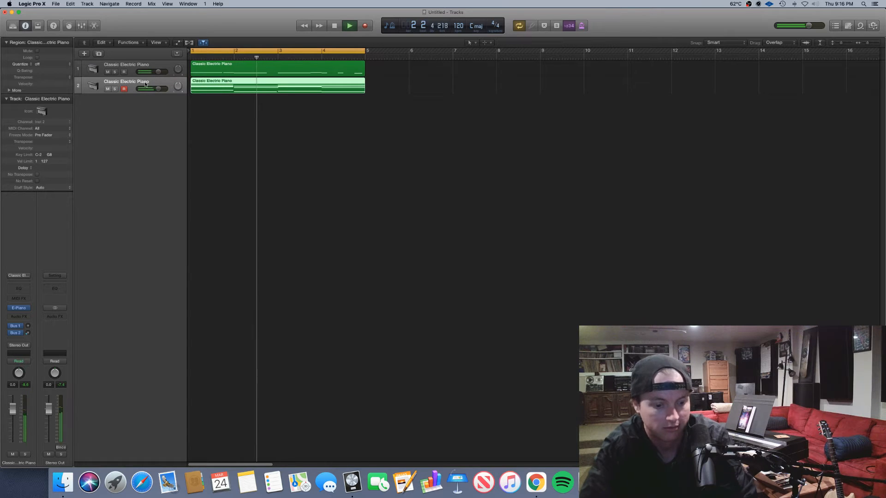
key(space)
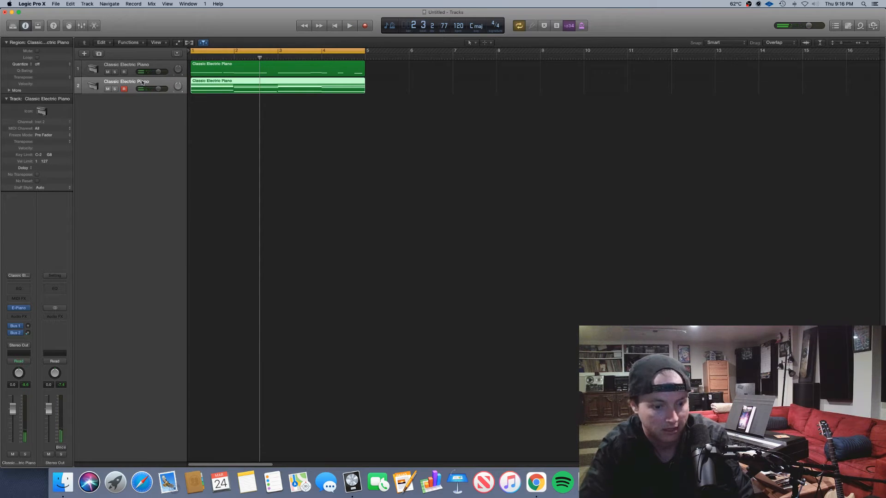
key(super+d)
drag(224, 87, 224, 102)
key(e)
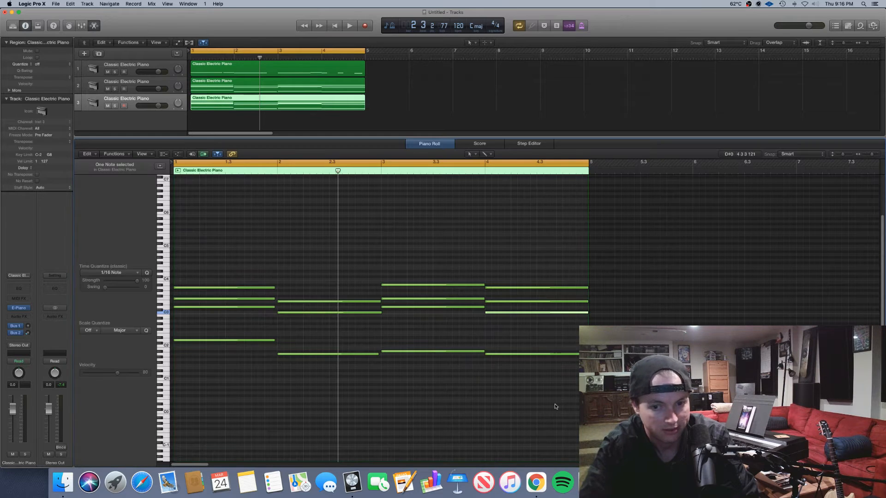
- Set the tempo to 140, shorten the third track's chords to less than a beat and shift them to beat 3 of each bar
key(super+a)
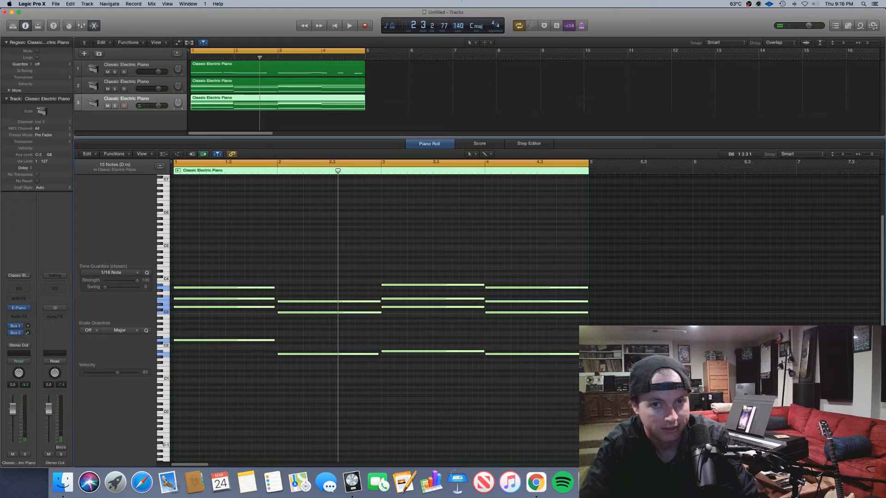
key(space)
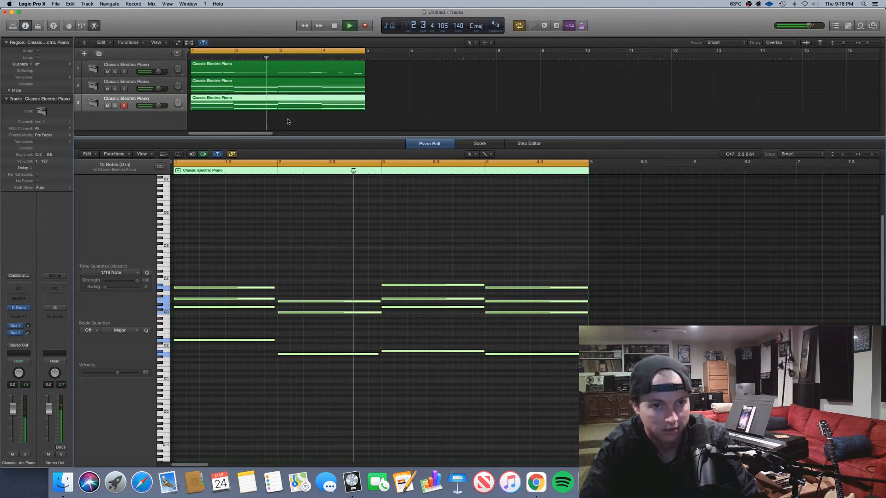
drag(541, 411, 250, 260)
drag(273, 293, 243, 290)
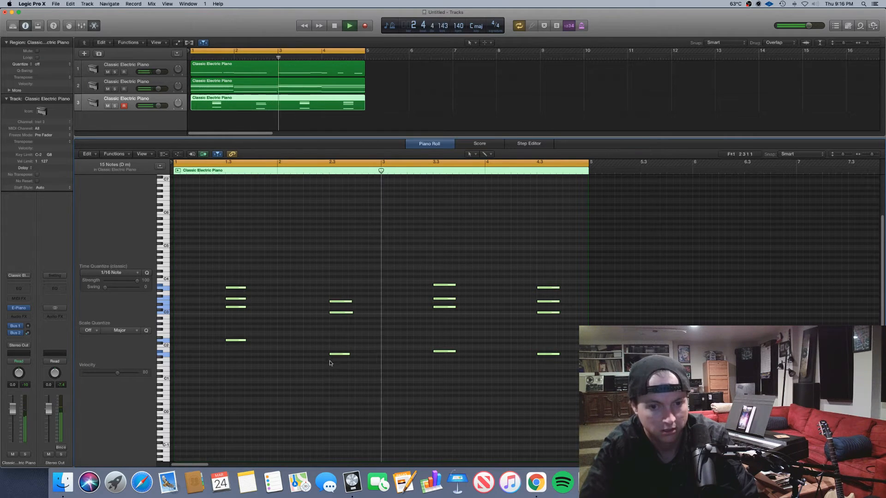
drag(335, 392, 552, 287)
click(533, 256)
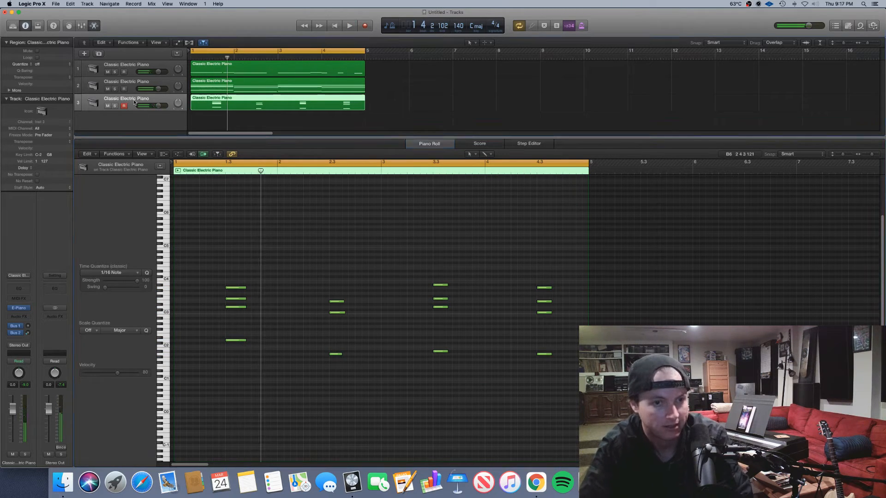
- Duplicate the third track to get an empty fourth Classic Electric Piano track
key(super+d)
right_click(211, 125)
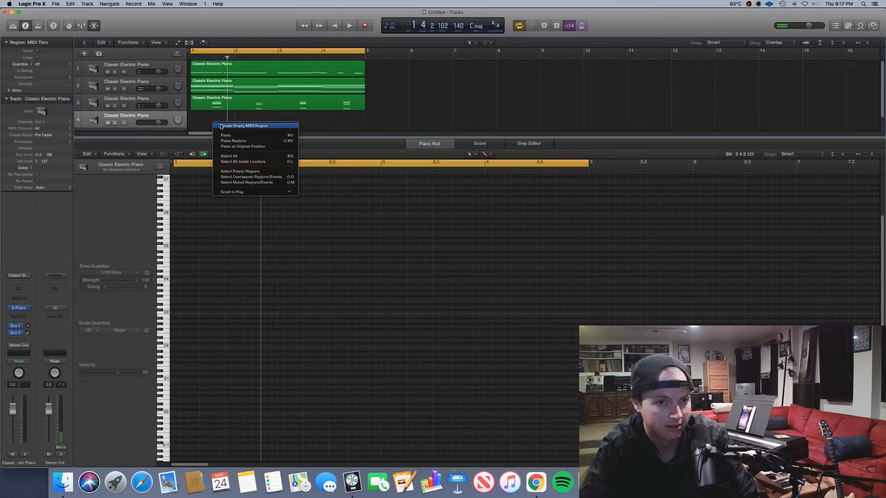
click(224, 128)
key(Delete)
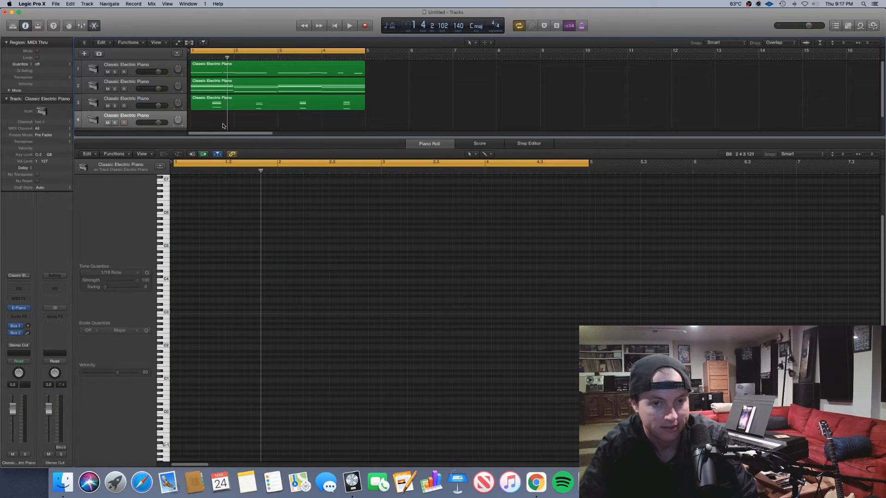
- Copy the second track's chord region onto the fourth track and shorten all its notes to about half a beat
drag(273, 86, 274, 119)
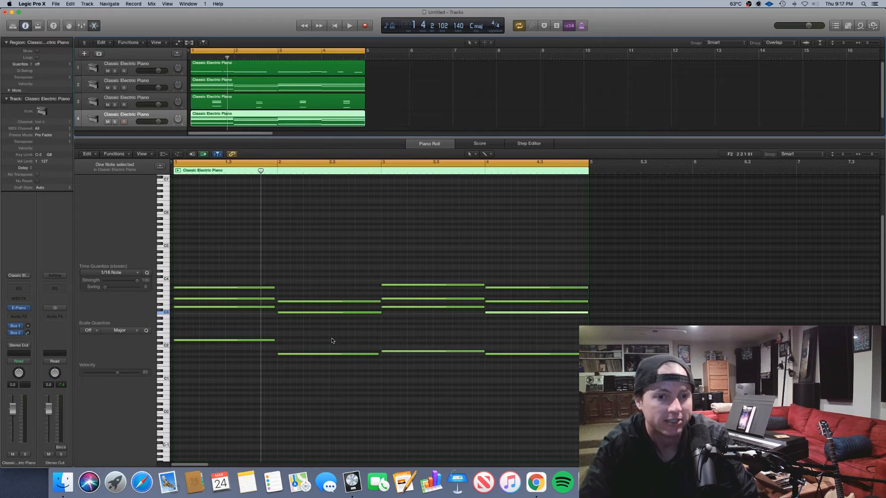
drag(186, 410, 495, 293)
click(529, 301)
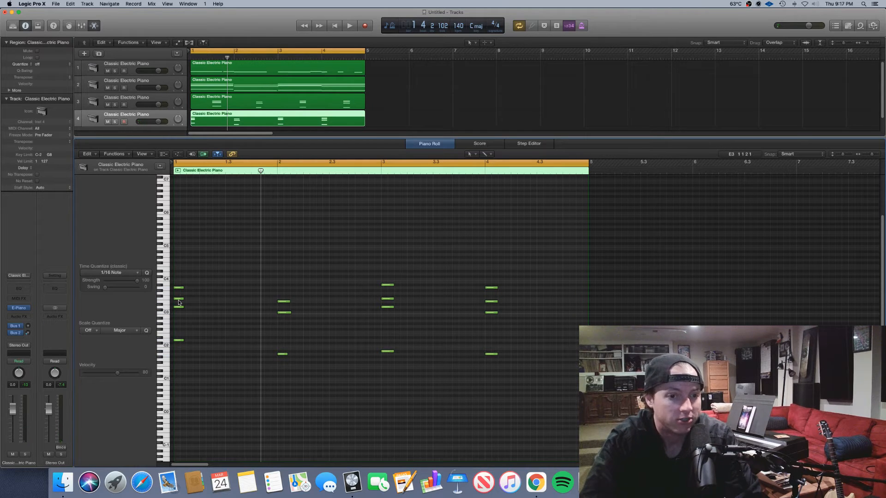
- Spread bar 1's chord into an eighth-note arpeggio of D3, D2, D3, F3, D3, A3, F3 and D2, removing the stacked F3 and A3
mouse_move(179, 302)
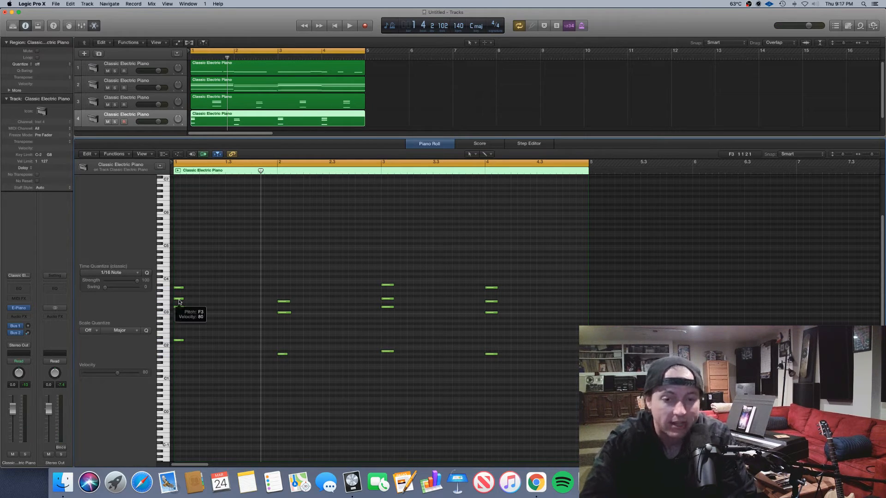
drag(177, 343, 191, 343)
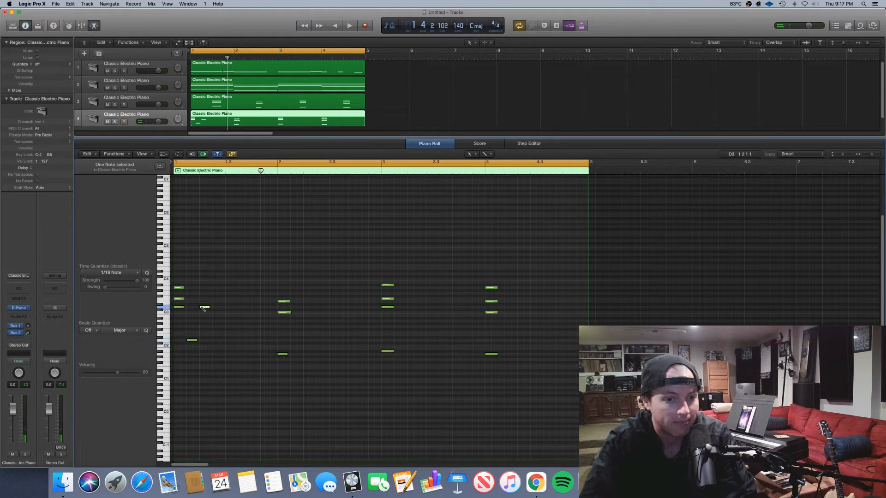
drag(214, 298, 214, 302)
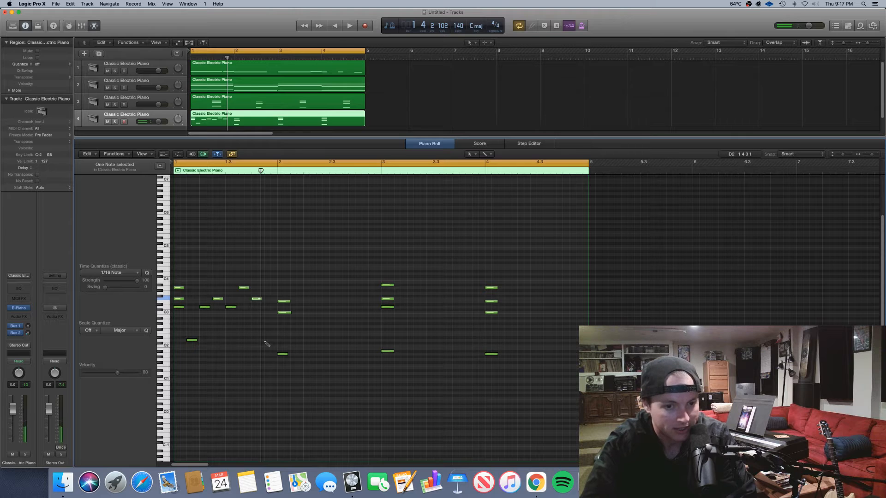
key(space)
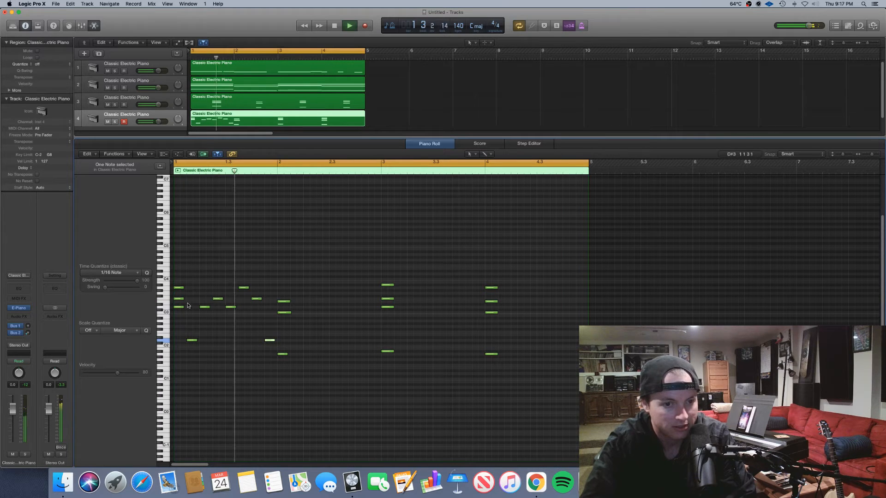
key(space)
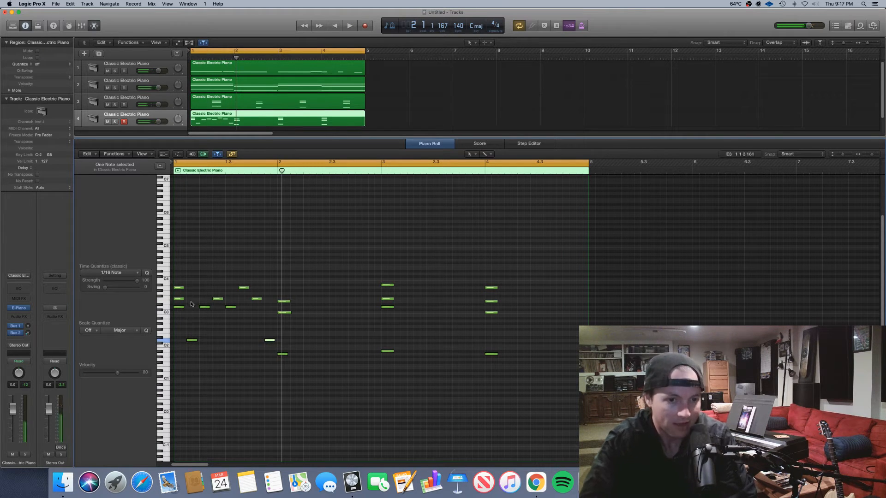
drag(186, 314, 182, 282)
key(Delete)
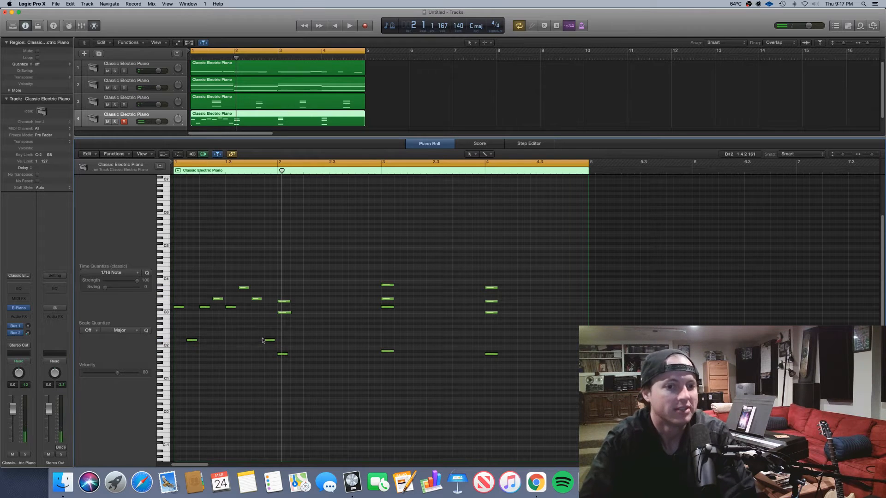
- Spread bar 2's chord into an eighth-note arpeggio of A1, C3, E3, A3, E3, C3, B2 and A2, and play it back
mouse_move(290, 313)
mouse_down()
mouse_move(283, 301)
mouse_move(309, 303)
mouse_move(297, 320)
mouse_move(301, 313)
mouse_up()
click(303, 300)
shift+click(300, 312)
click(317, 340)
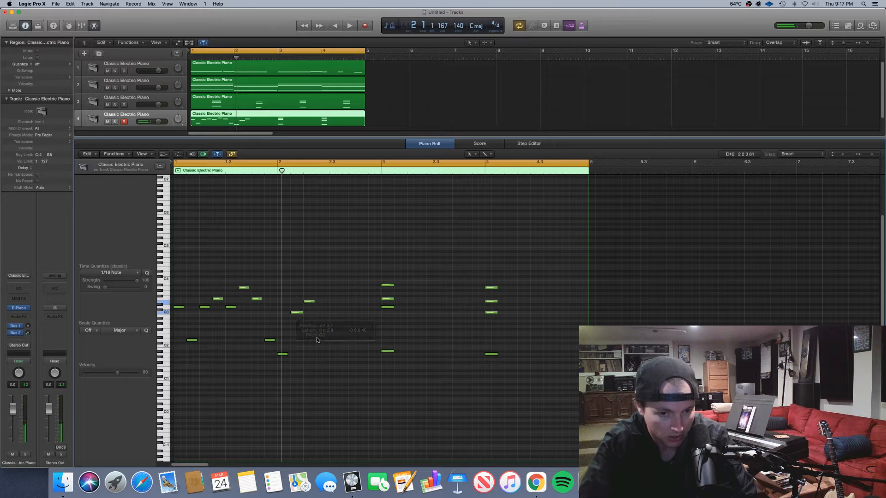
click(321, 288)
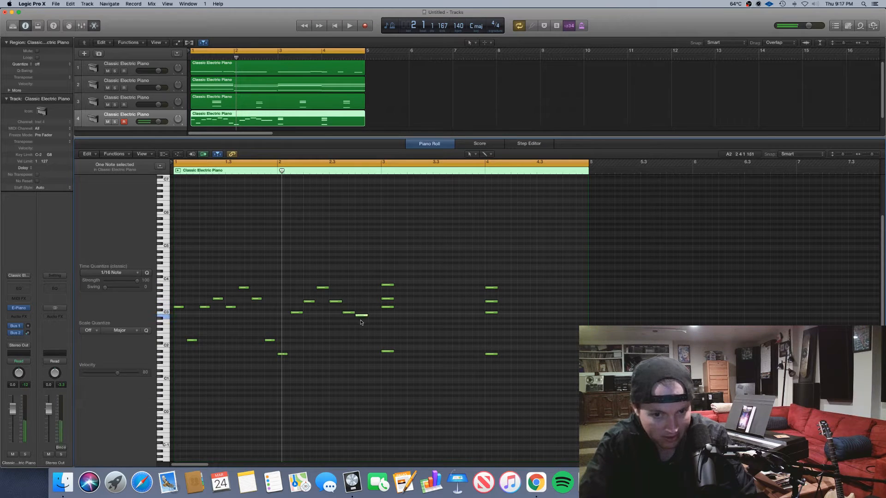
key(space)
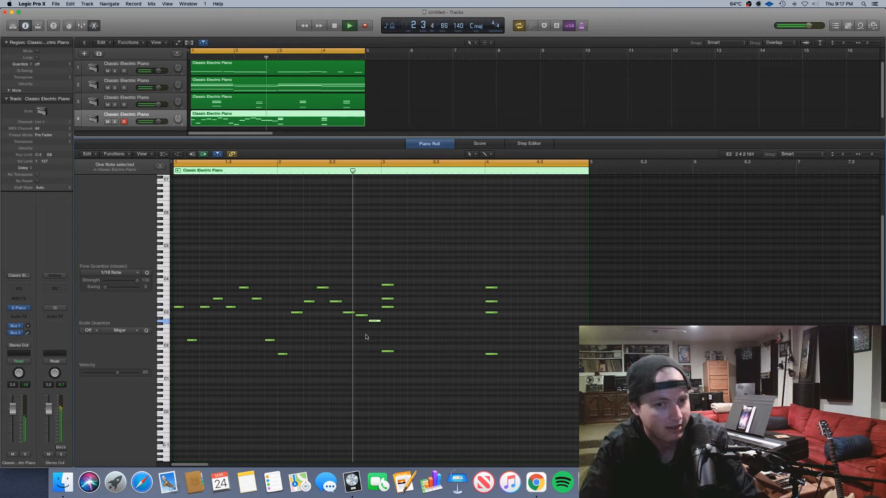
key(space)
- Spread bar 3's chord into an eighth-note arpeggio of A#1, D3, F3, A#3, F3, D3, A#1 and D2, and play it back
click(395, 333)
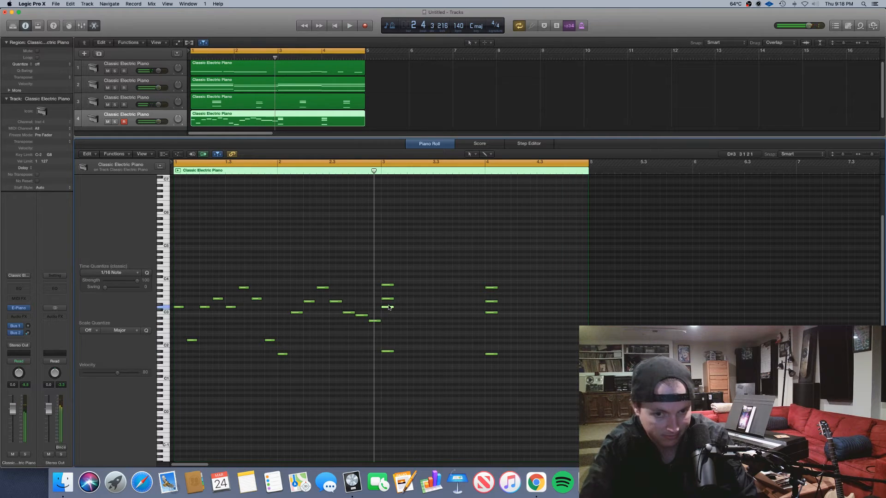
drag(389, 307, 425, 288)
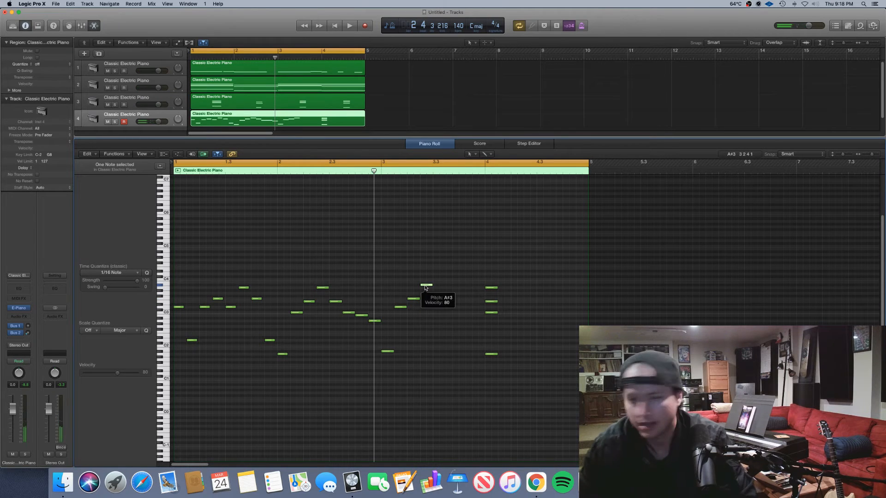
click(436, 300)
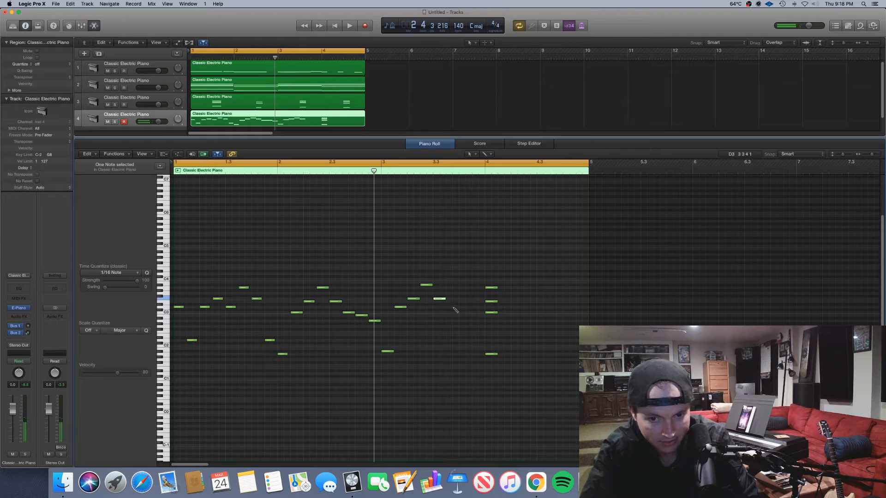
click(462, 352)
key(space)
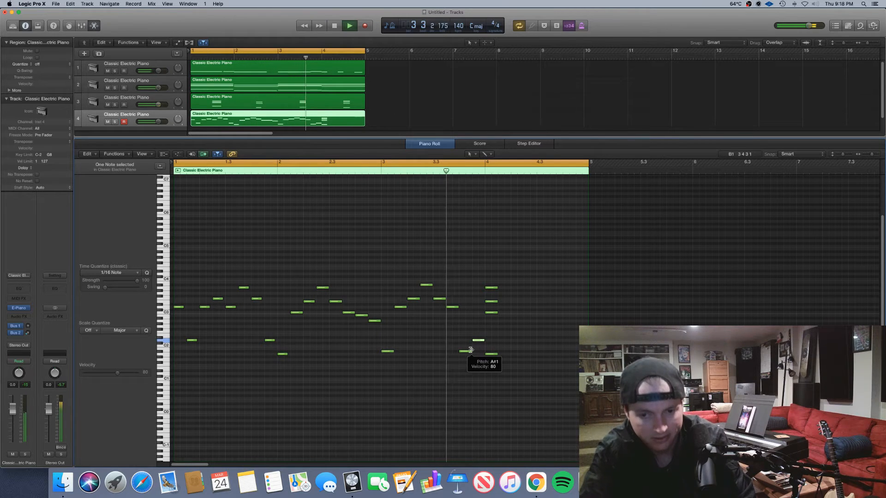
key(space)
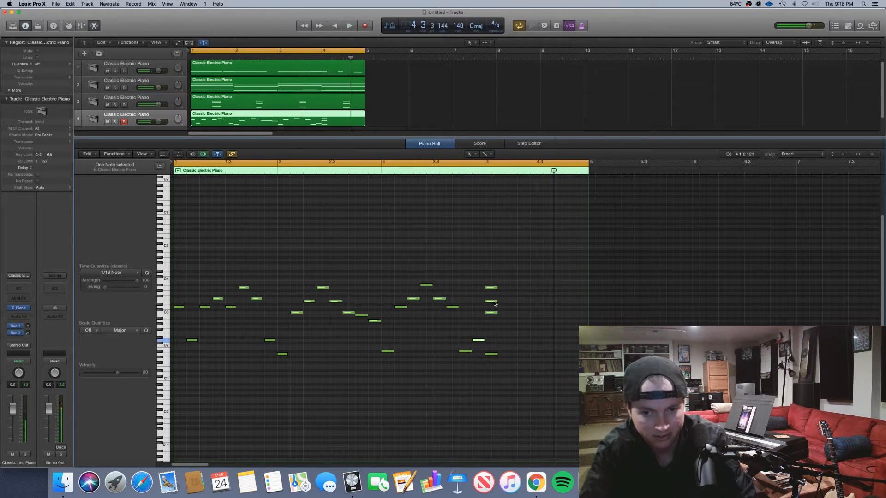
- Spread bar 4's chord into an arpeggio of A3, E3, C3, E3, C3, A2, C3 and E2, deleting the low A1
drag(494, 301, 519, 312)
super+click(528, 301)
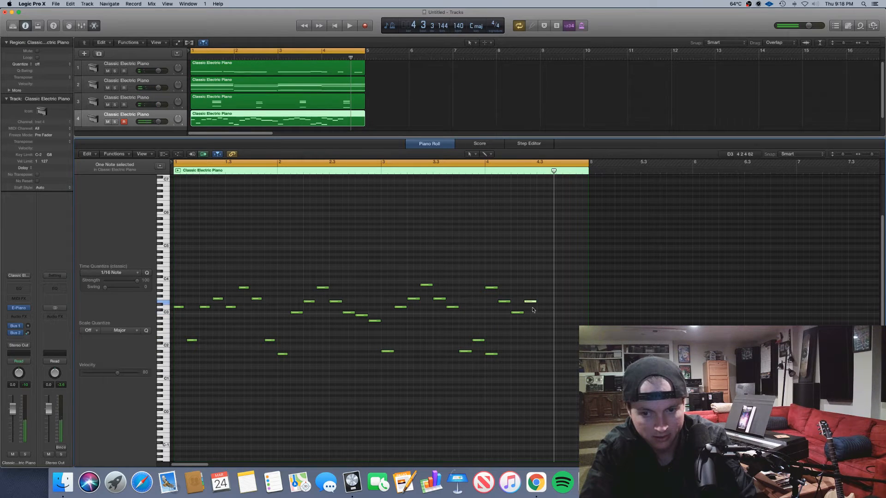
super+click(552, 321)
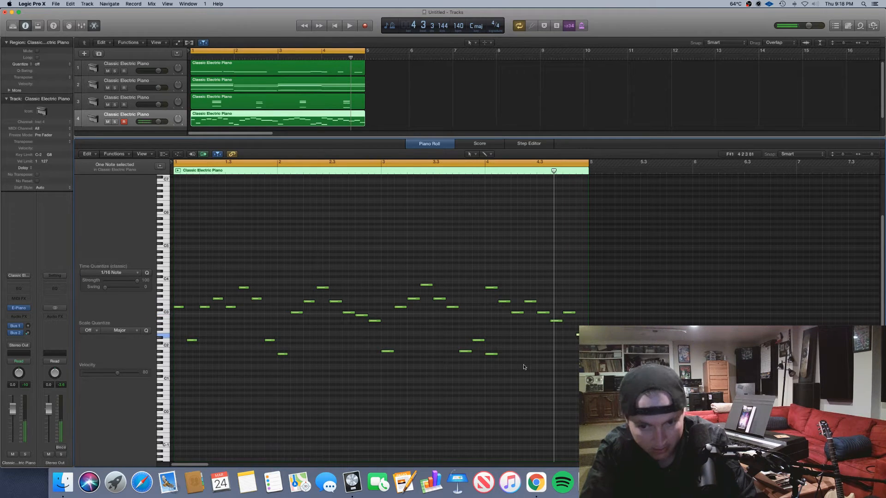
click(488, 354)
key(Delete)
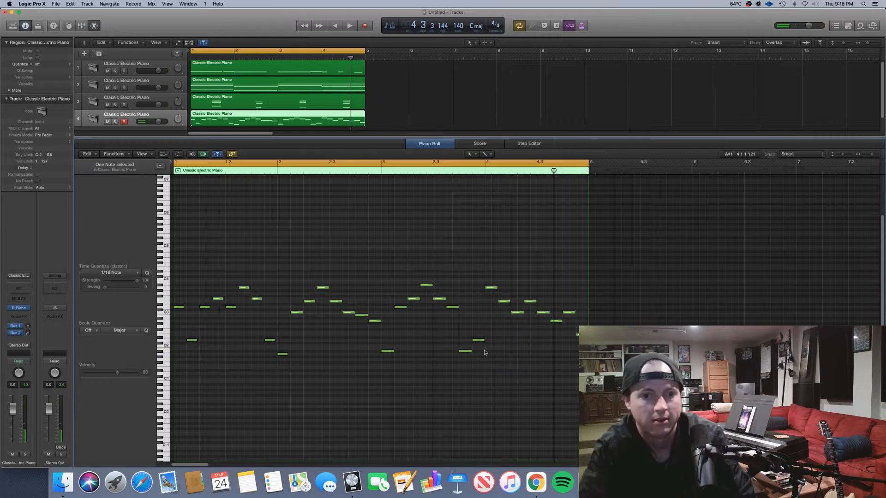
- Name the fourth track arp while the loop plays, and close its piano roll
key(space)
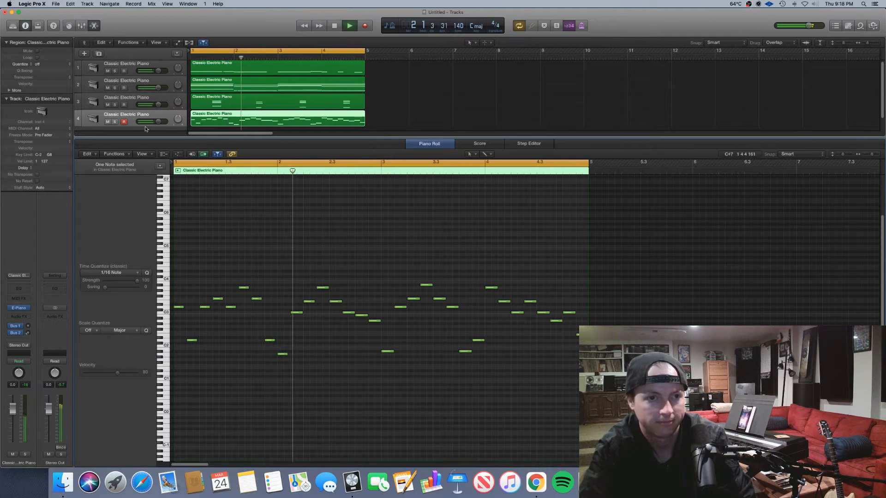
key(shift+n)
text(arp)
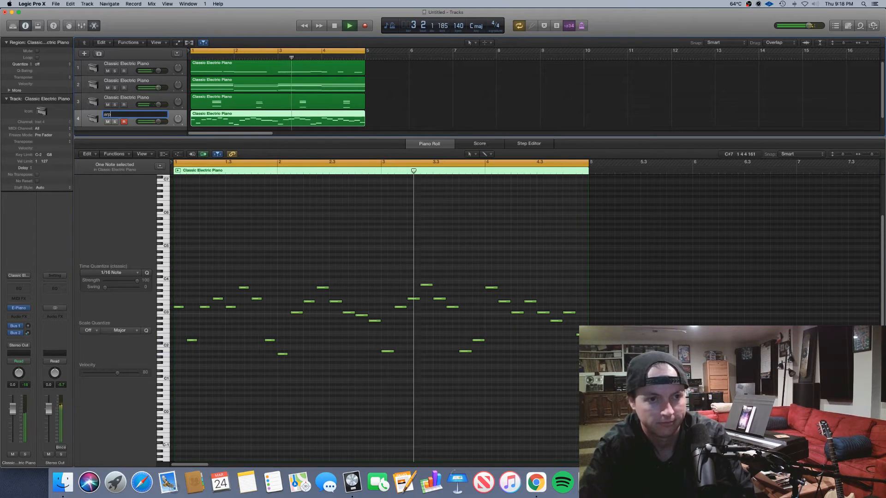
key(Return)
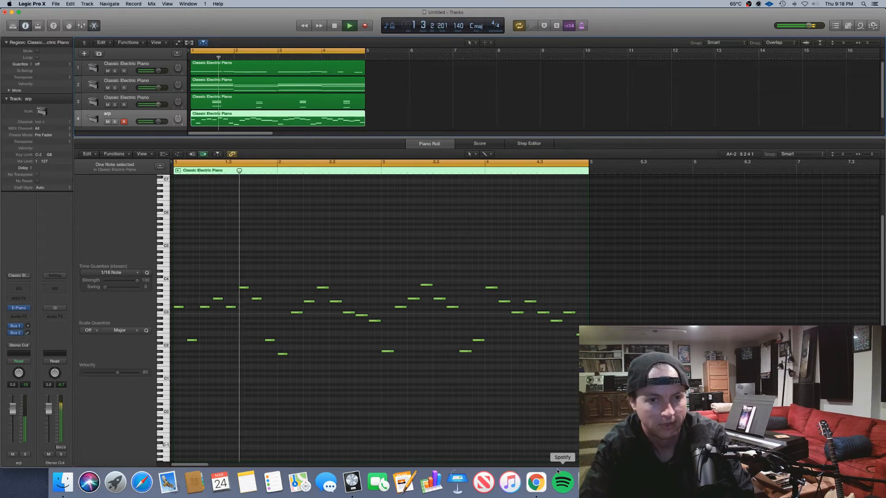
key(space)
key(e)
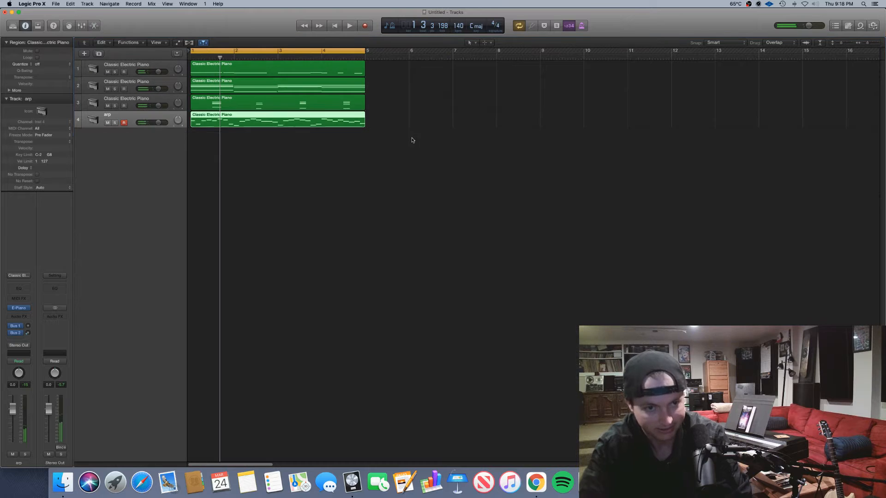
click(408, 143)
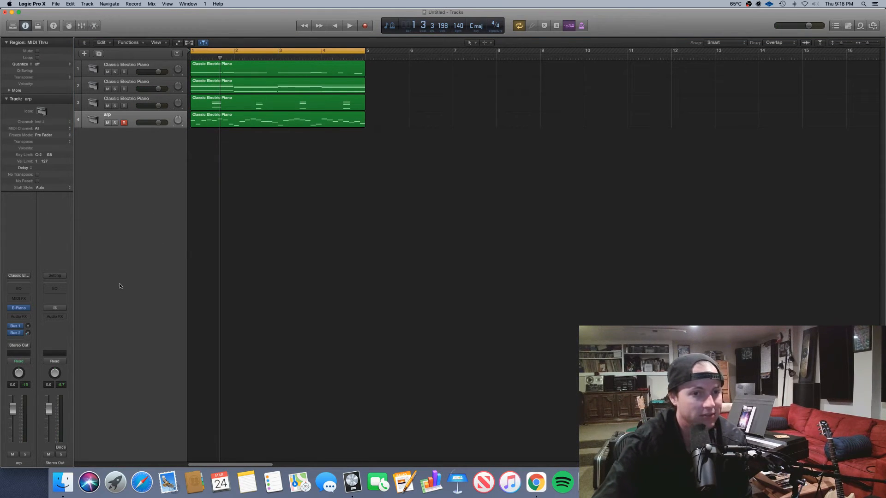
- Replace the arp track's electric piano with Arturia's Analog Lab 4 and move the plug-in window clear of the track headers
click(28, 308)
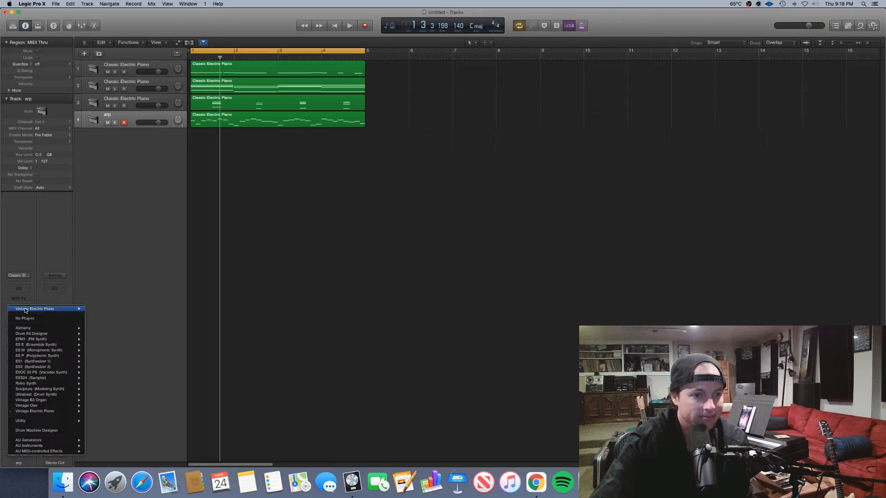
mouse_move(56, 448)
mouse_move(128, 450)
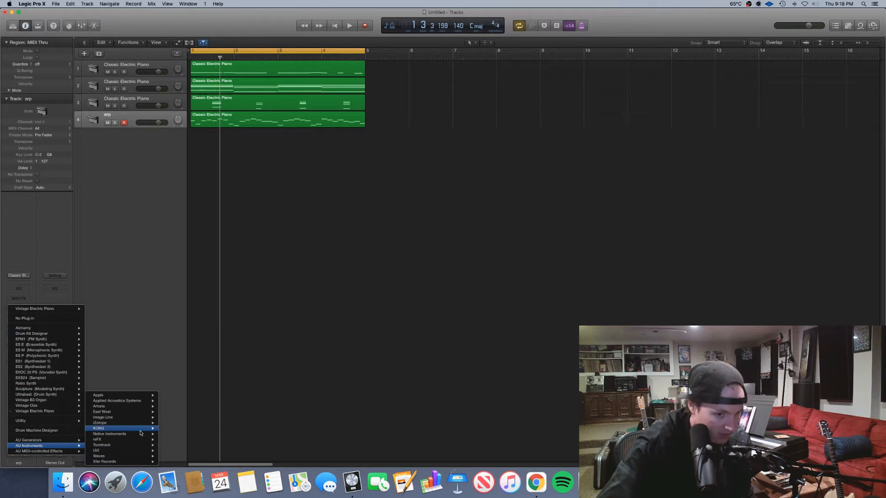
mouse_move(138, 436)
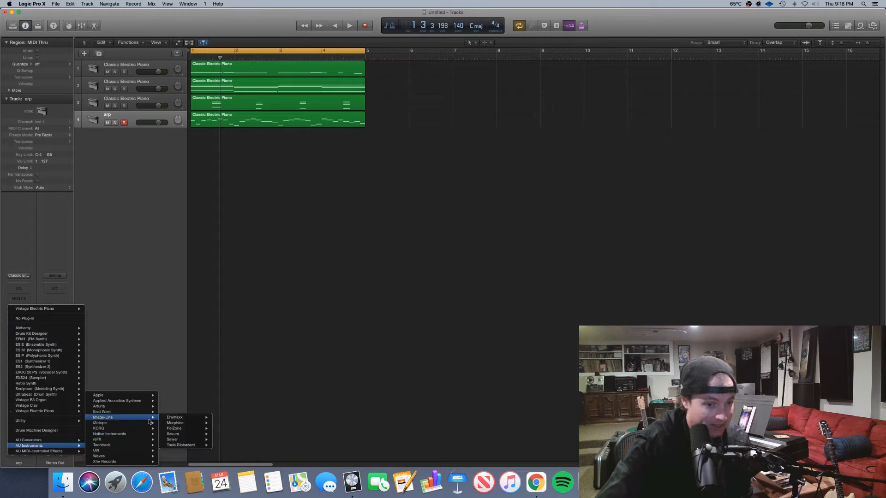
mouse_move(183, 424)
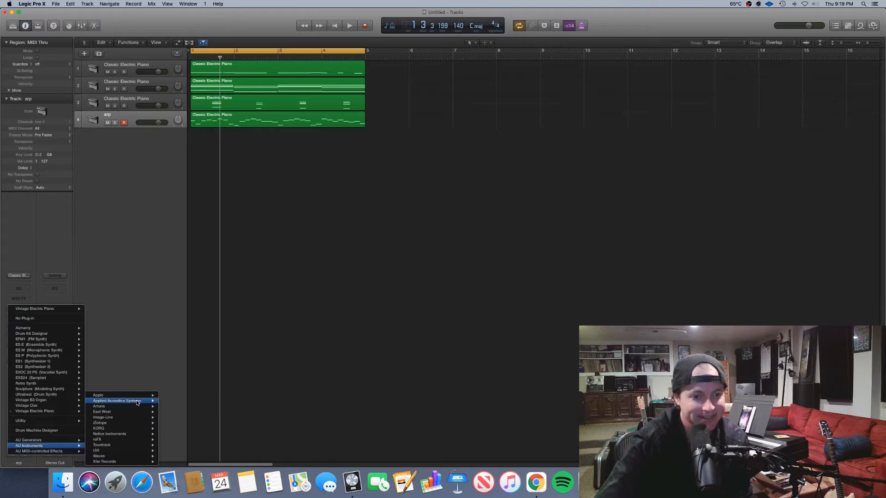
mouse_move(138, 406)
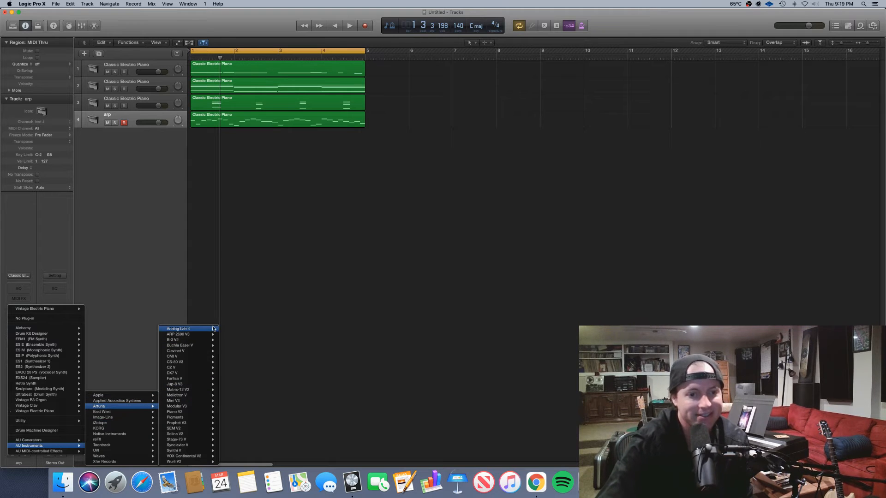
click(229, 328)
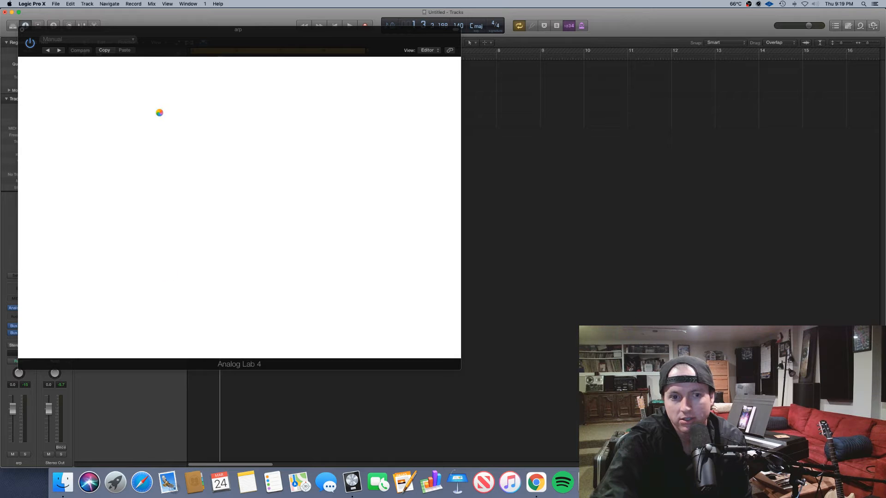
drag(175, 47, 263, 104)
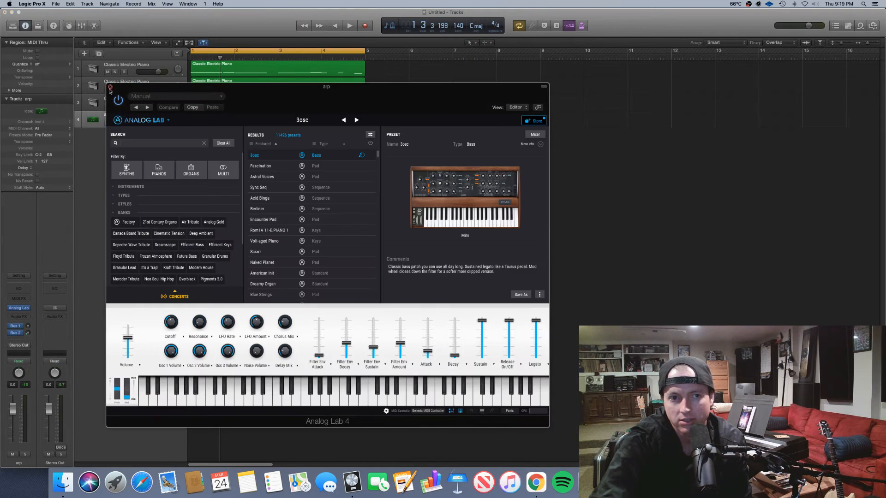
drag(117, 91, 298, 110)
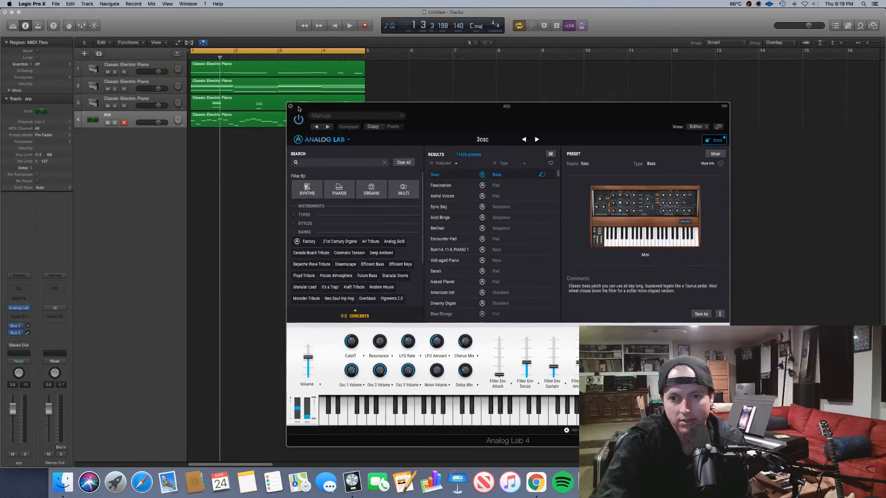
- Filter the Analog Lab presets to the Keys type and the Simple style
click(300, 215)
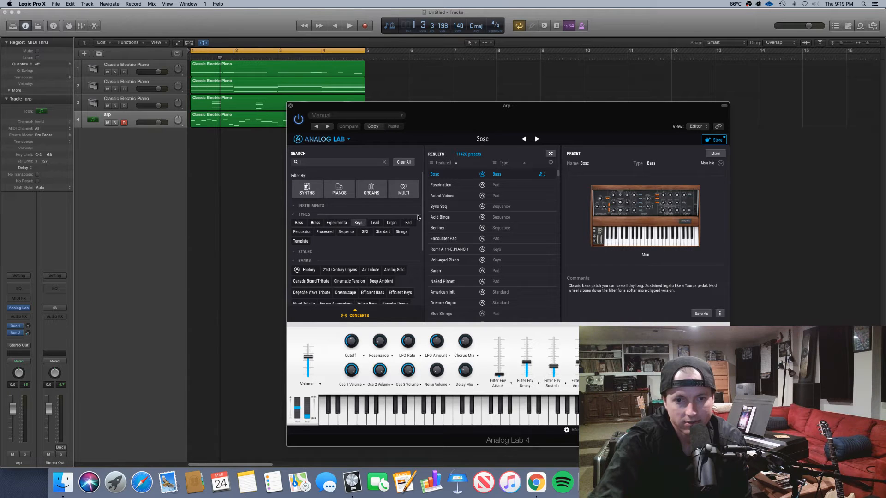
drag(423, 211, 425, 221)
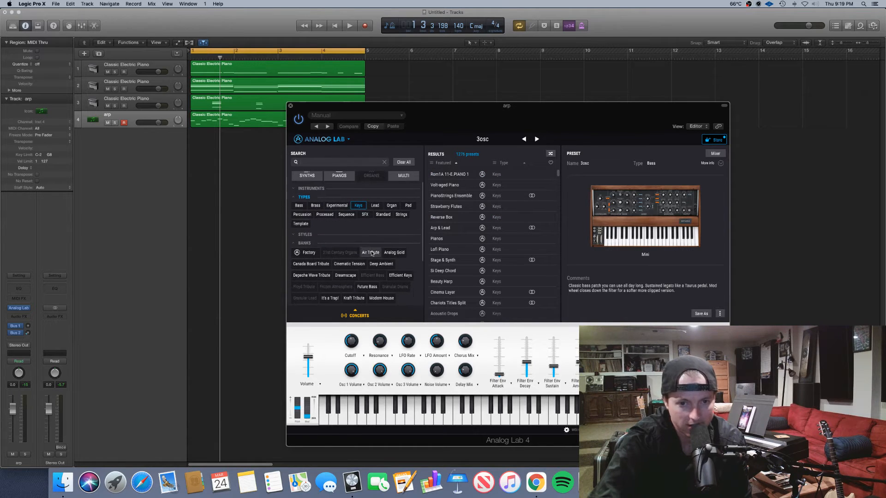
click(305, 234)
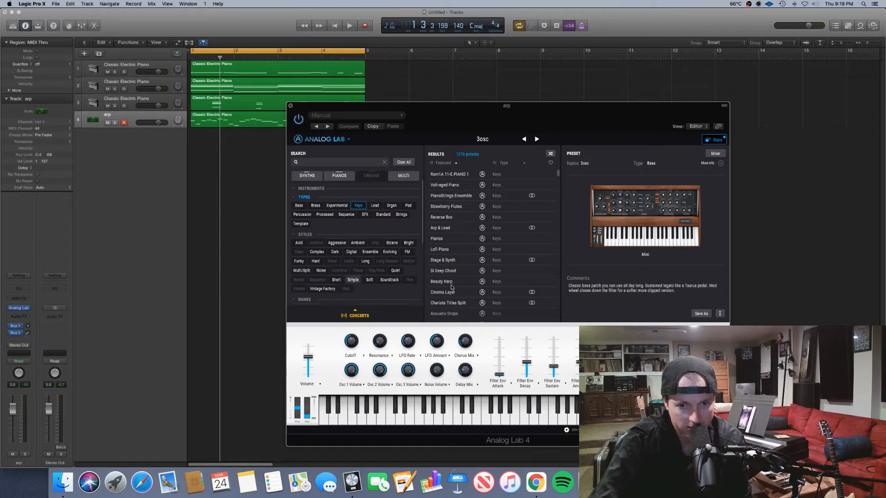
scroll(557, 227, down, 15)
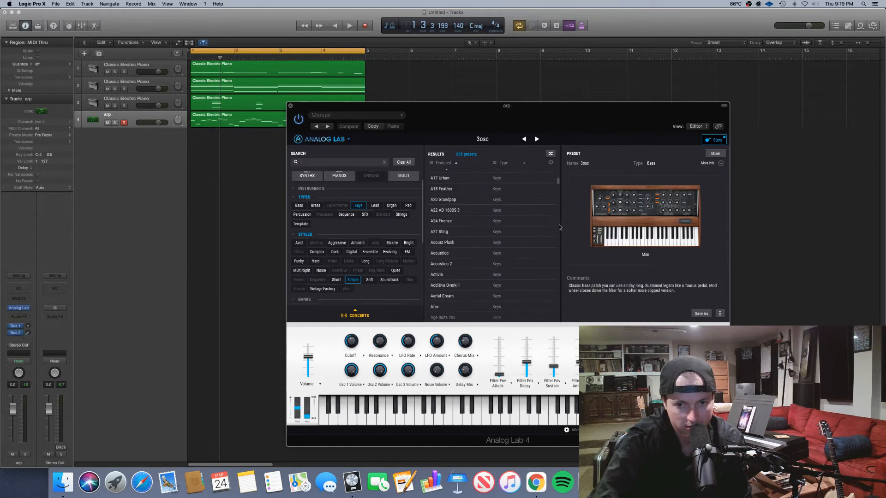
- Audition Keys presets for the arp while the loop plays, choose Calliope, and close the Analog Lab window
click(455, 228)
key(space)
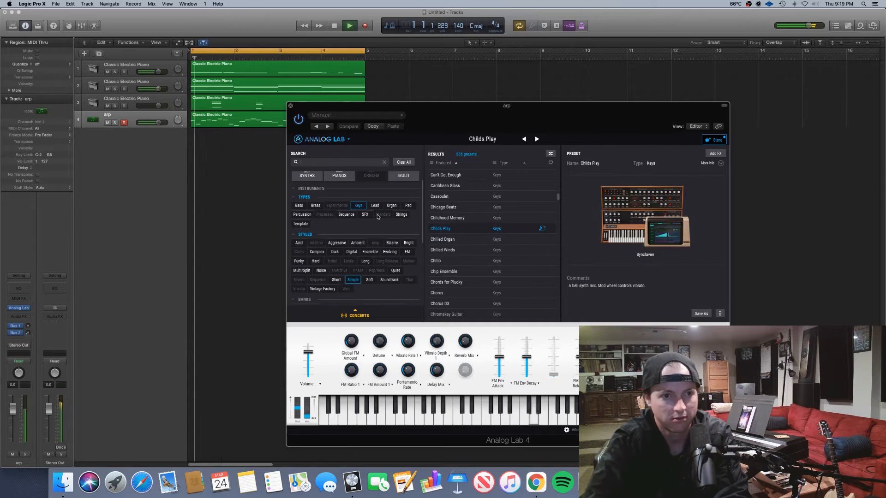
click(475, 207)
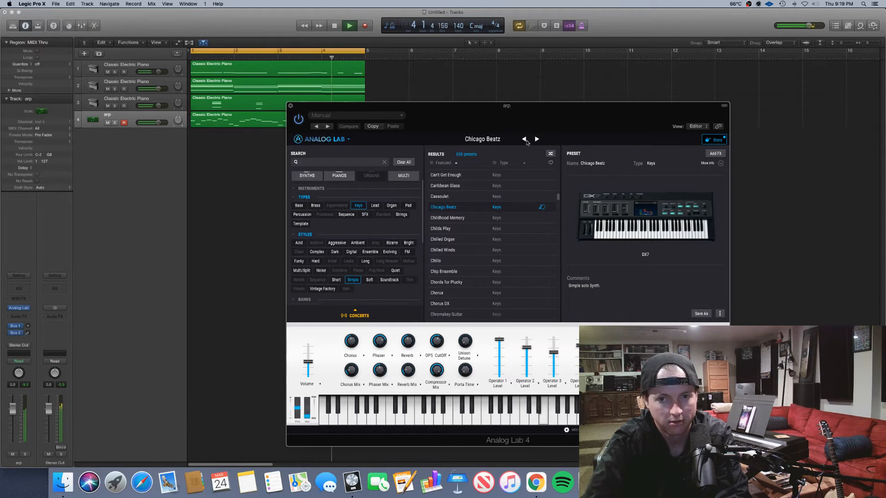
click(524, 140)
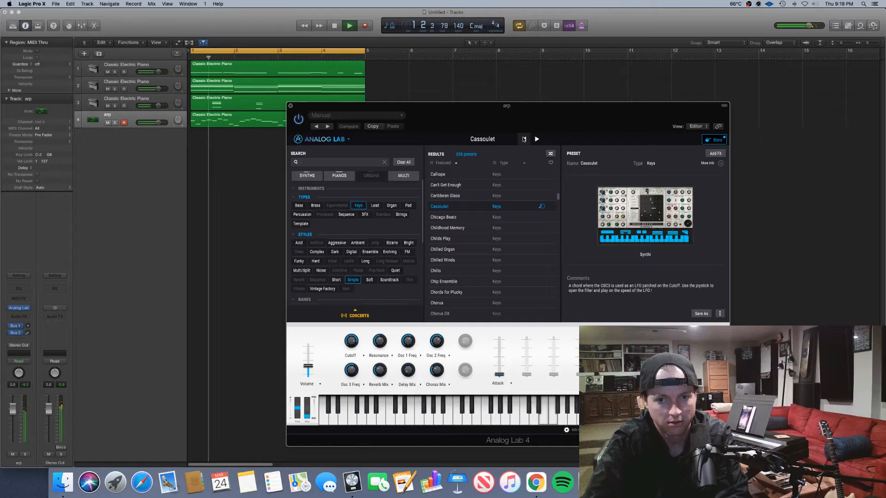
click(524, 139)
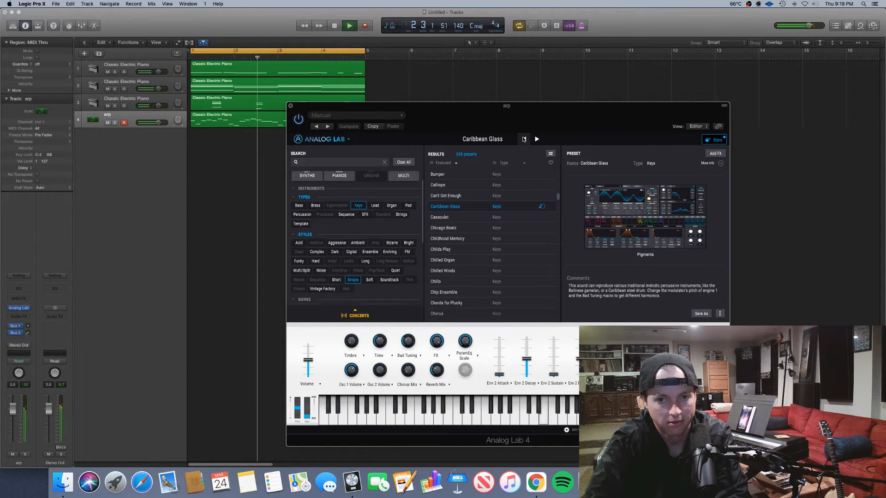
click(524, 139)
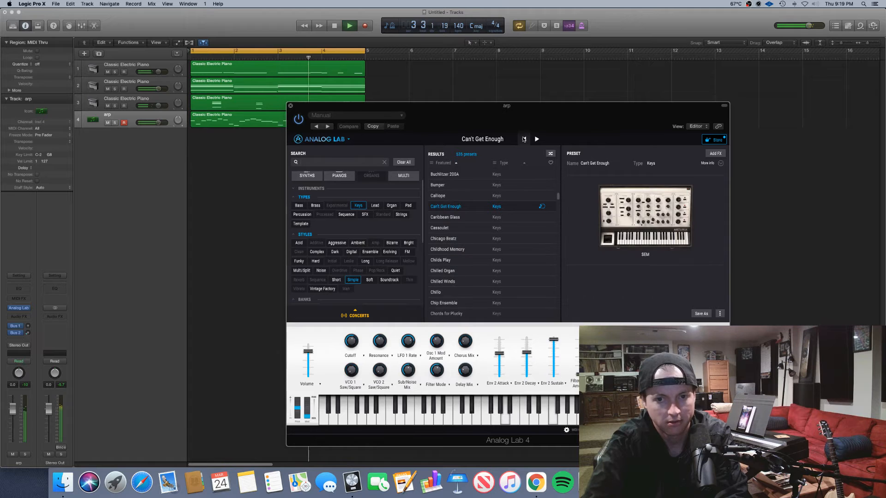
click(524, 140)
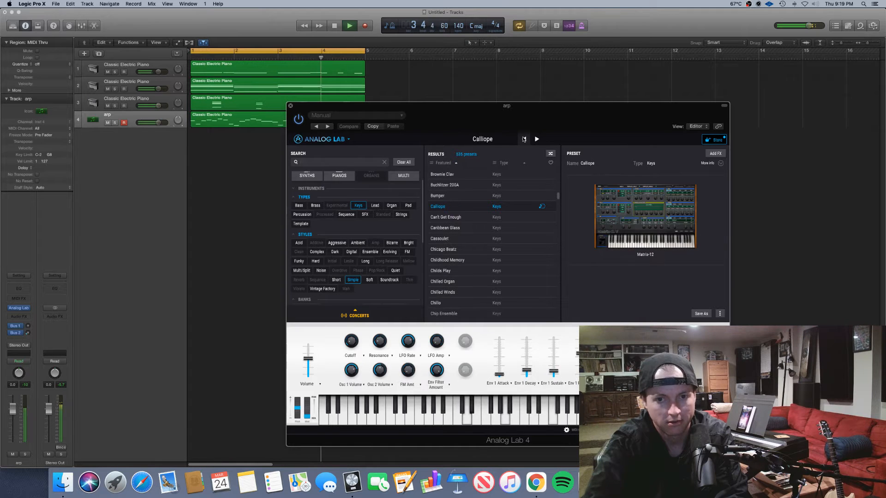
click(458, 198)
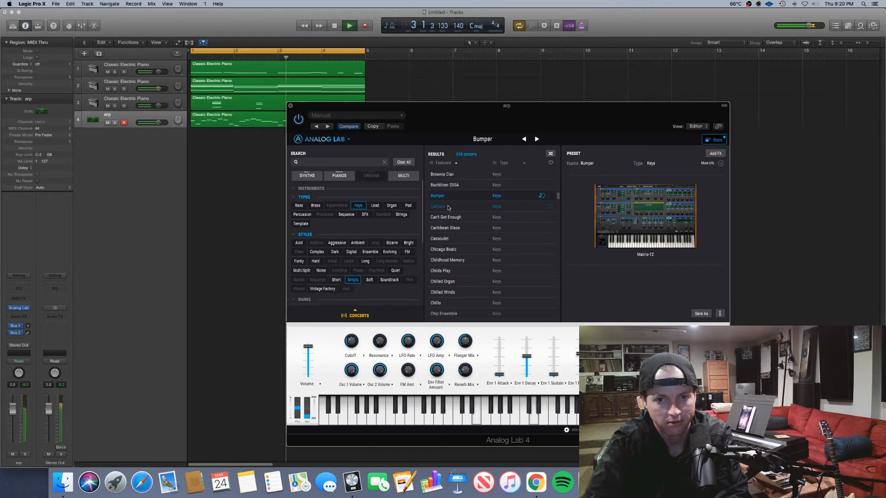
click(447, 207)
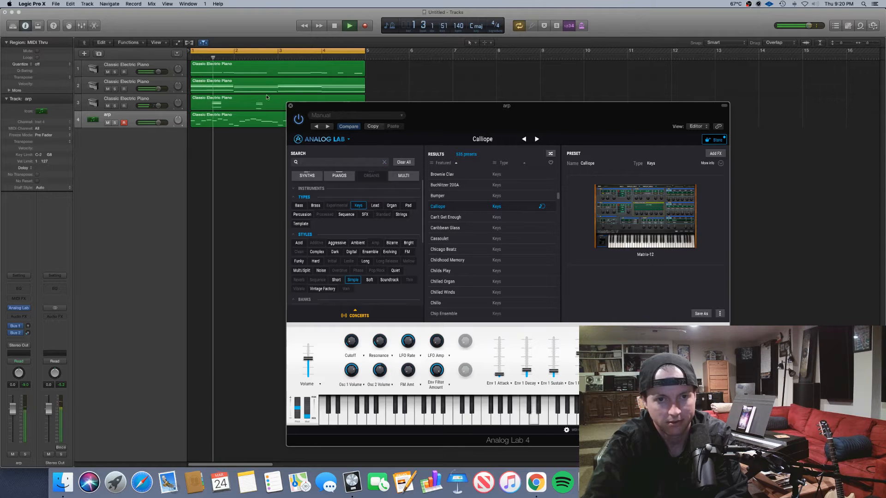
click(291, 106)
- Solo the arp track and add a Channel EQ with a 300 Hz low cut and a slight high-shelf cut
click(114, 123)
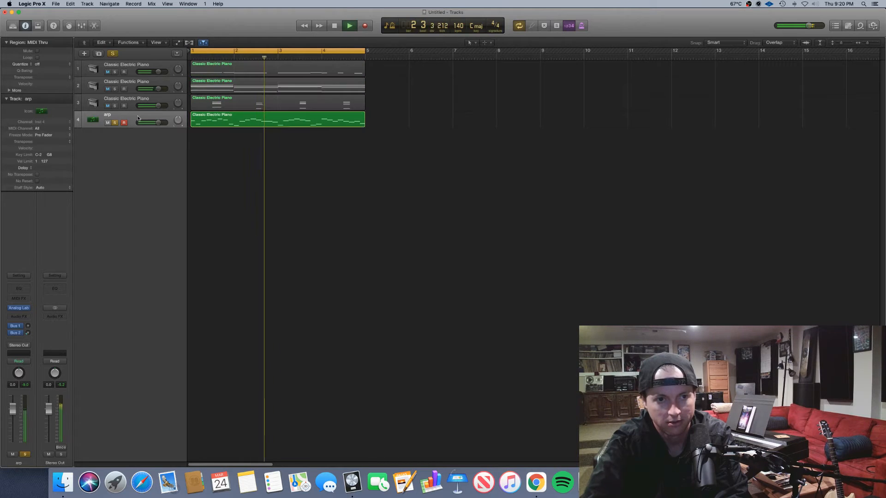
click(19, 288)
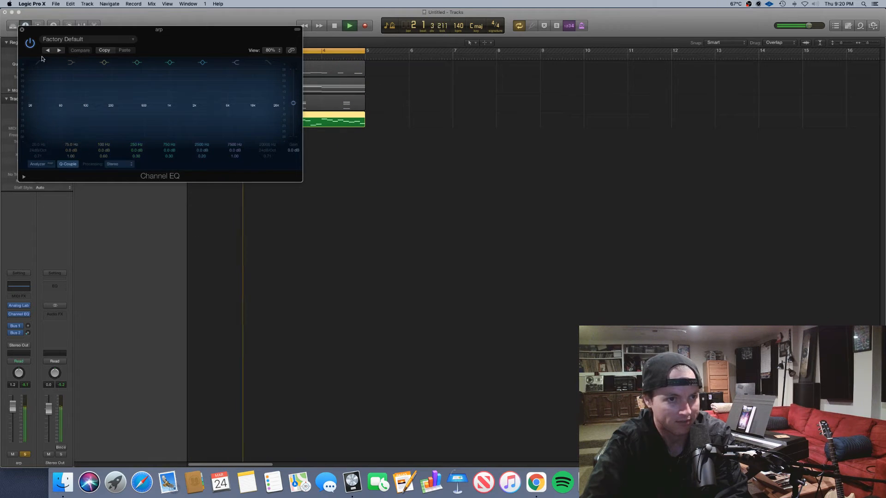
click(40, 146)
drag(40, 148, 40, 117)
drag(226, 122, 200, 116)
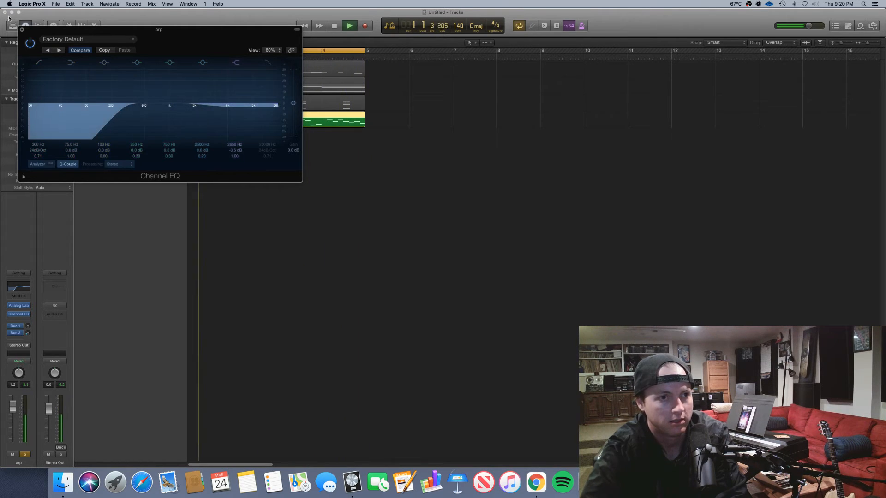
click(21, 29)
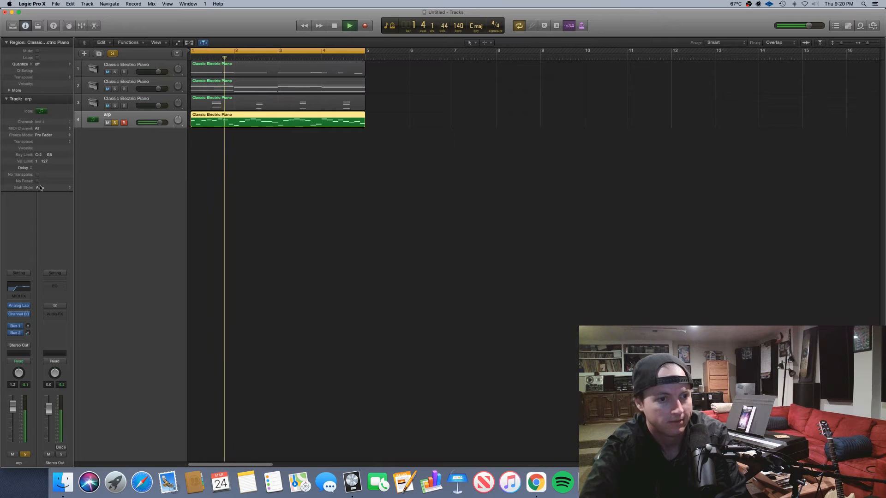
- Add the Waves H-Delay in stereo to the arp track, switch it to ping pong, and take the track out of solo
click(27, 321)
mouse_move(44, 404)
mouse_move(89, 452)
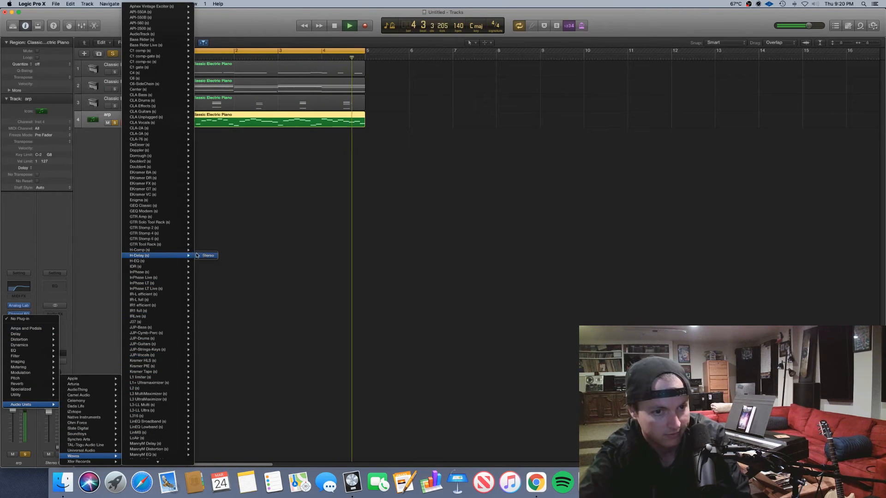
click(203, 255)
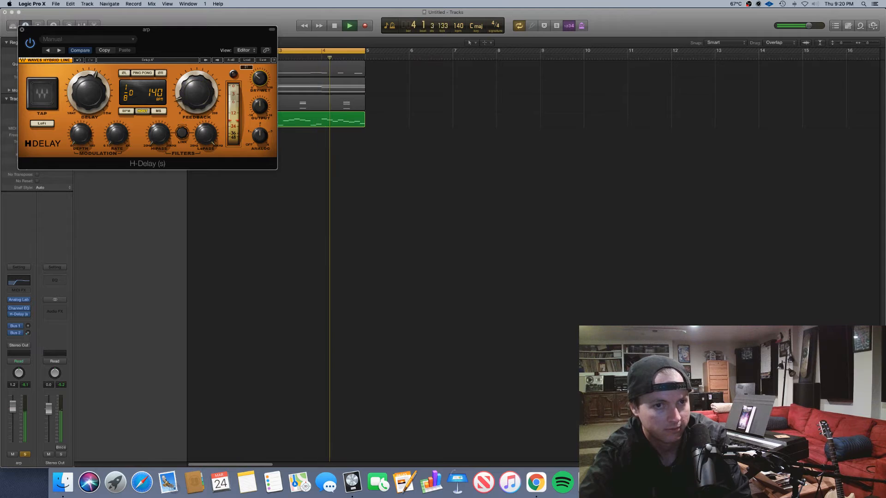
click(143, 72)
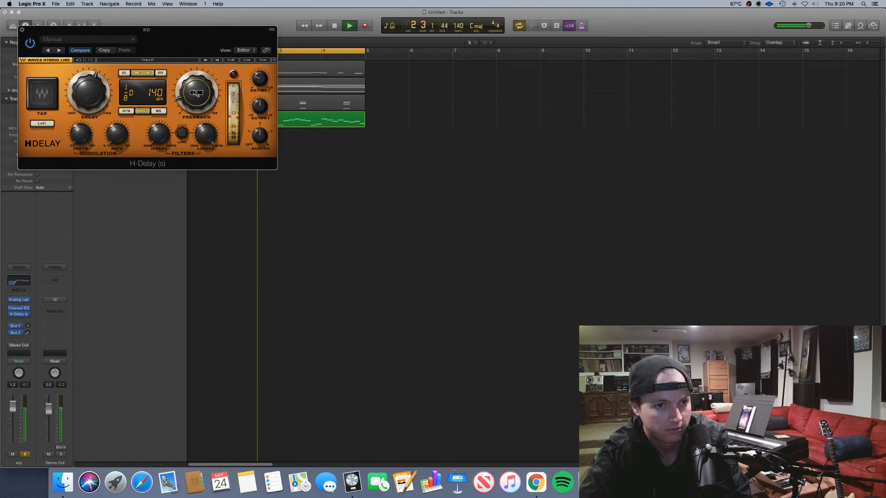
click(21, 29)
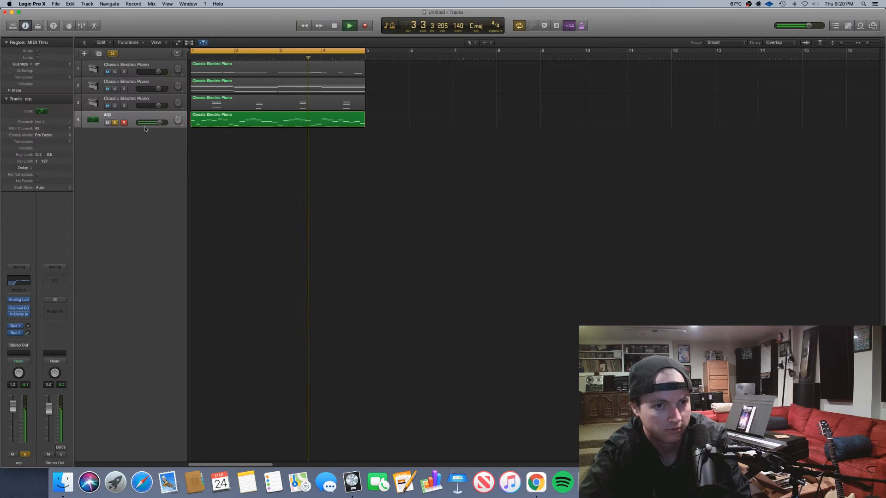
click(114, 122)
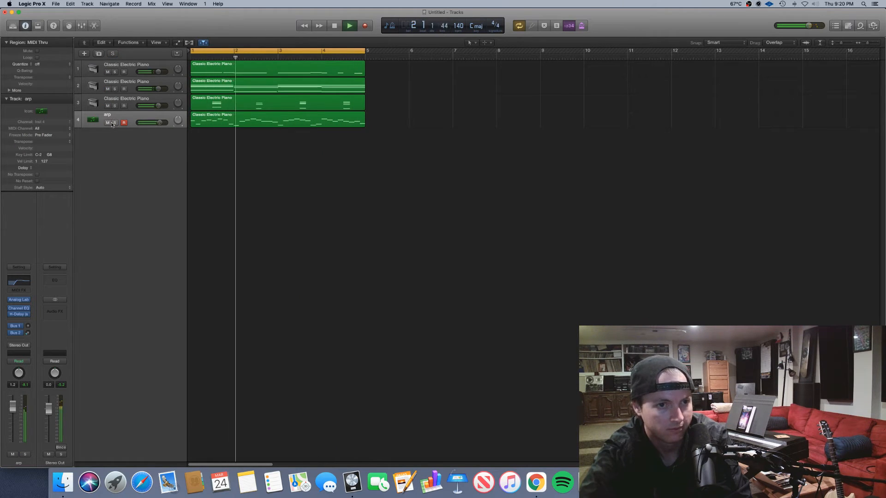
- Solo the first track and replace its electric piano with Xfer Records' Serum in stereo
click(115, 72)
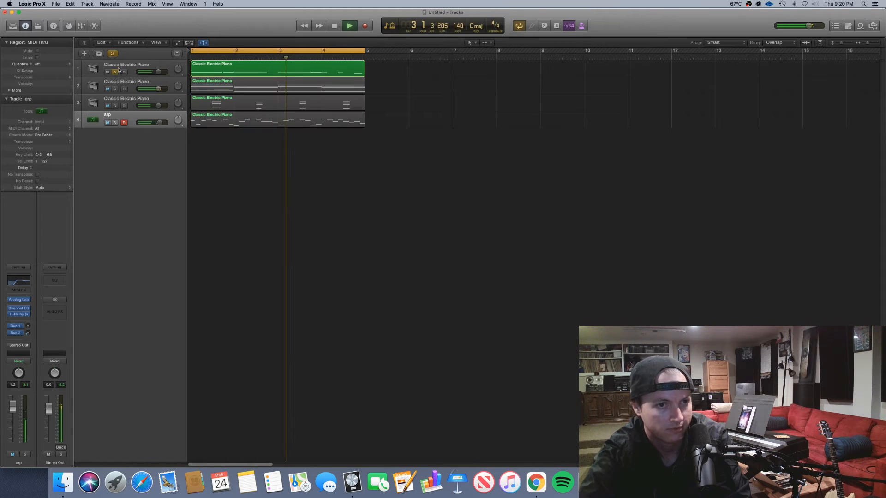
click(94, 70)
key(space)
key(space)
click(19, 307)
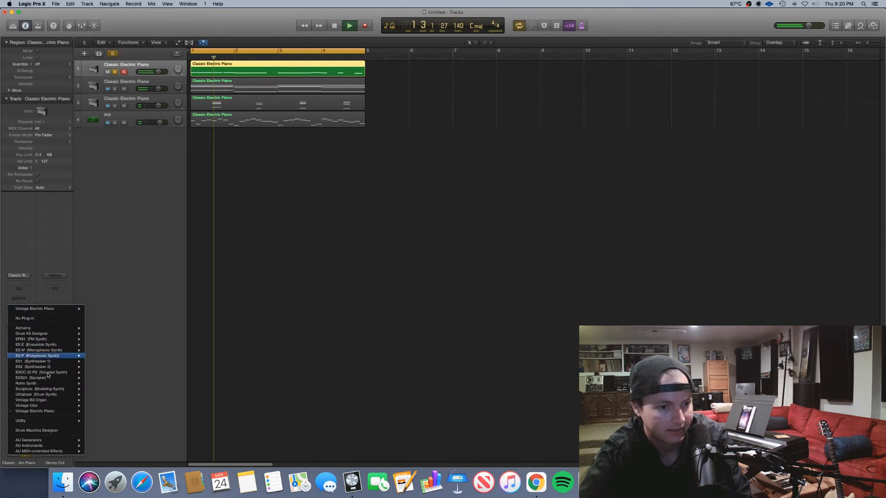
mouse_move(46, 446)
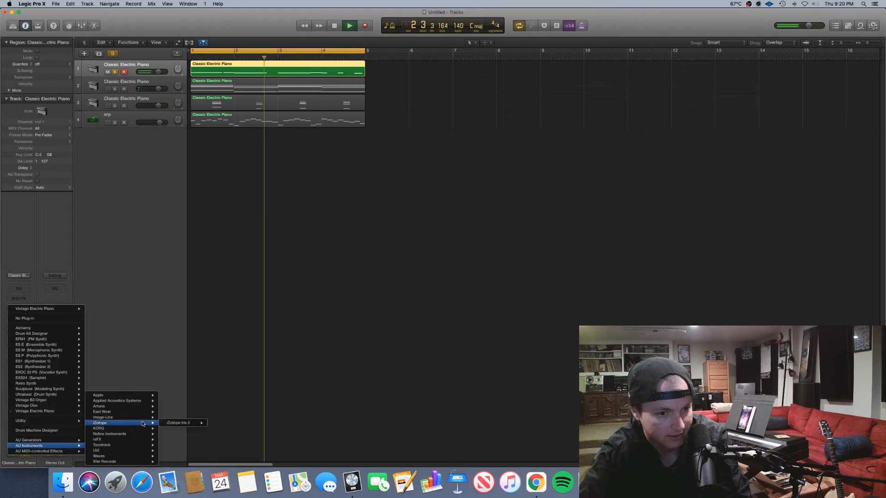
mouse_move(142, 417)
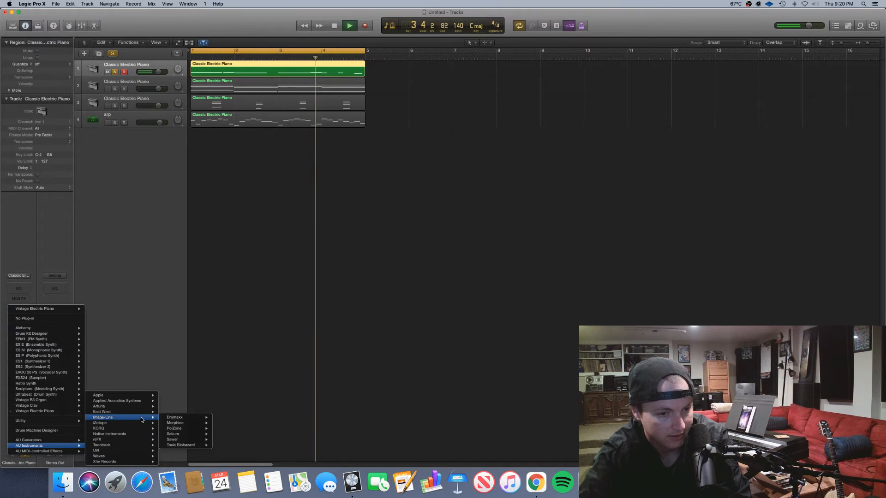
mouse_move(138, 461)
mouse_move(183, 461)
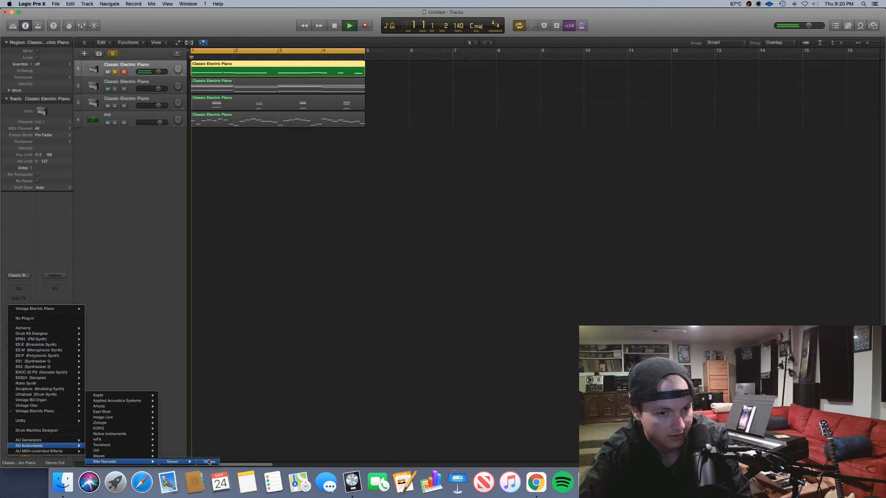
mouse_move(110, 423)
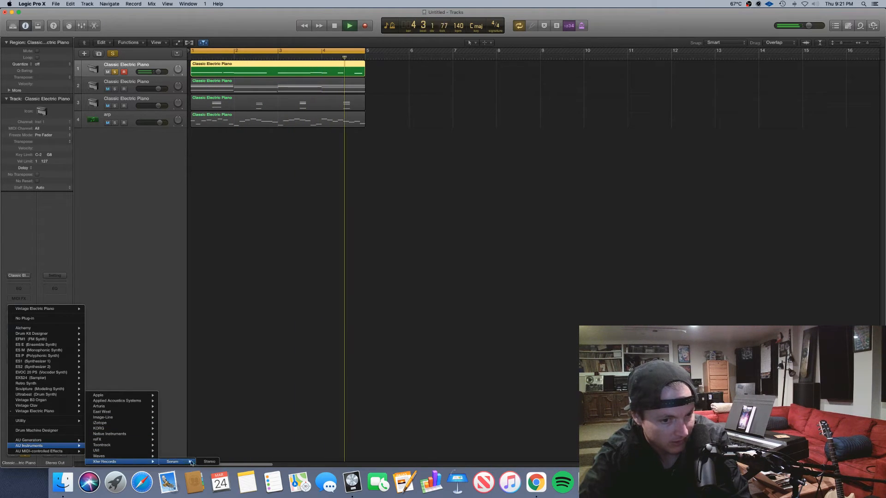
click(253, 399)
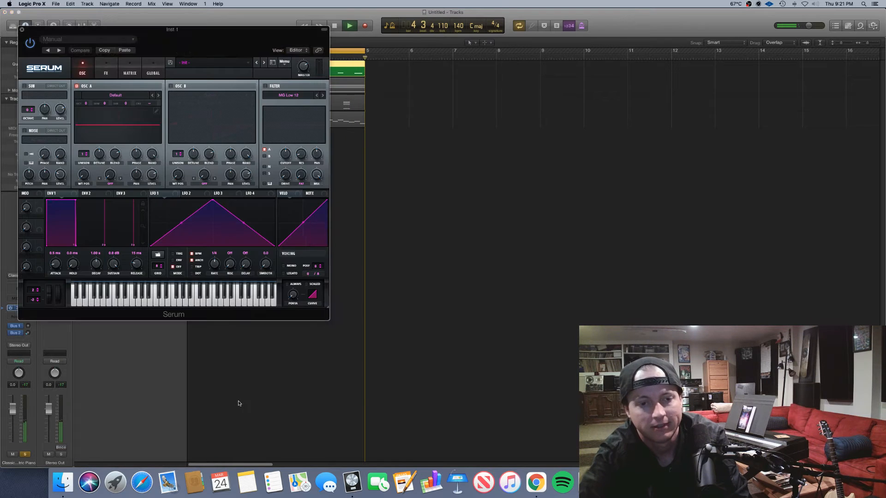
click(215, 62)
mouse_move(196, 71)
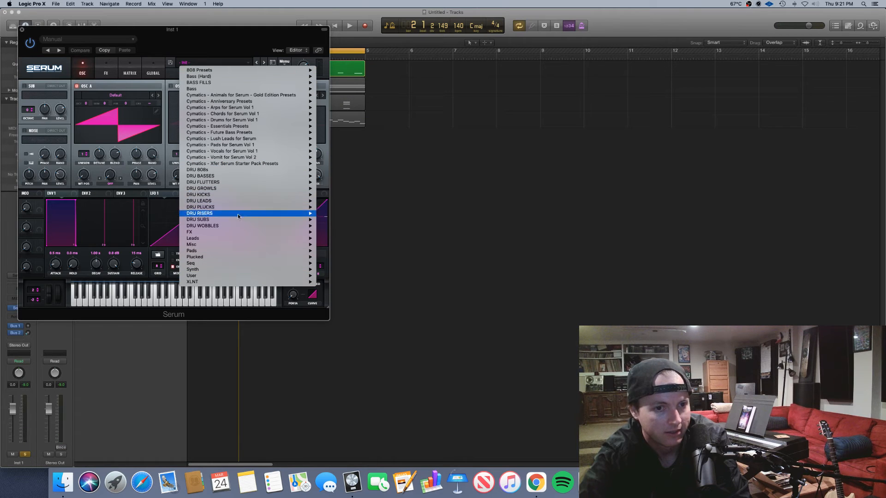
click(180, 30)
- Move the Serum window clear of the track headers and lower the first track's volume to -7.6 dB with the loop playing
drag(146, 28, 440, 153)
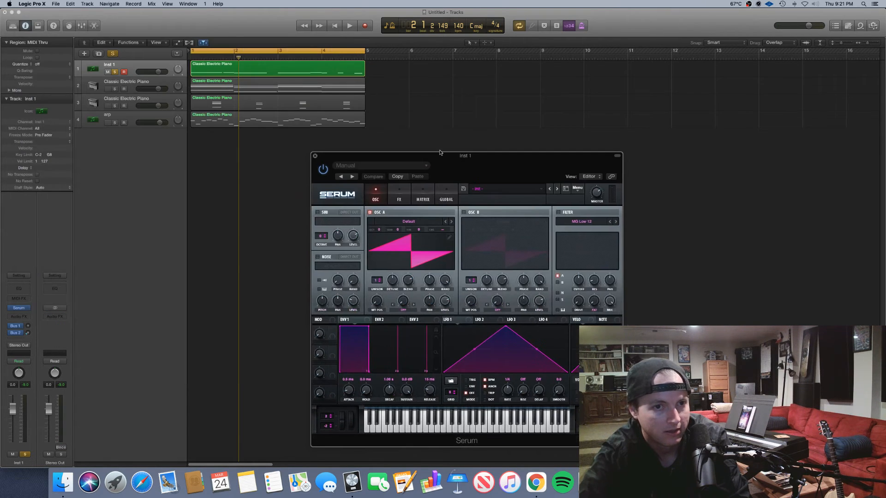
drag(157, 71, 151, 71)
key(space)
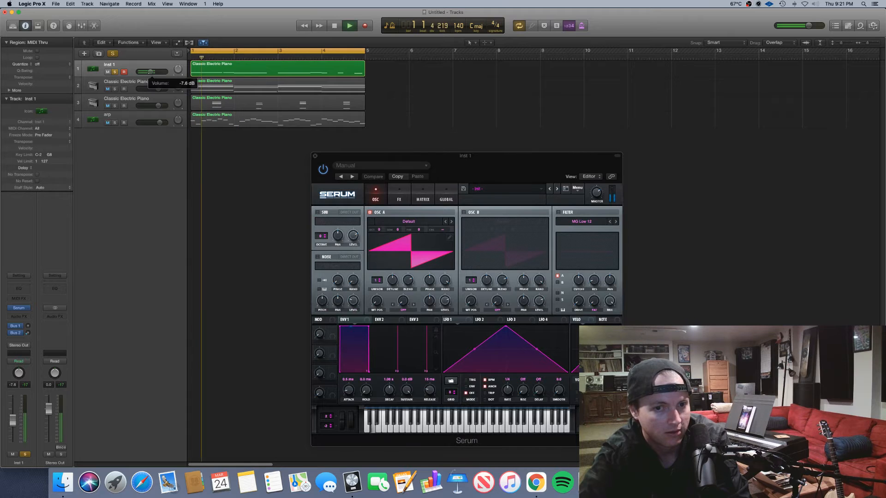
- Load the Hybrid wavetable from Cymatics Wavetables Collection Vol 1 into oscillator A and raise its wavetable position to about 122
click(394, 224)
mouse_move(484, 291)
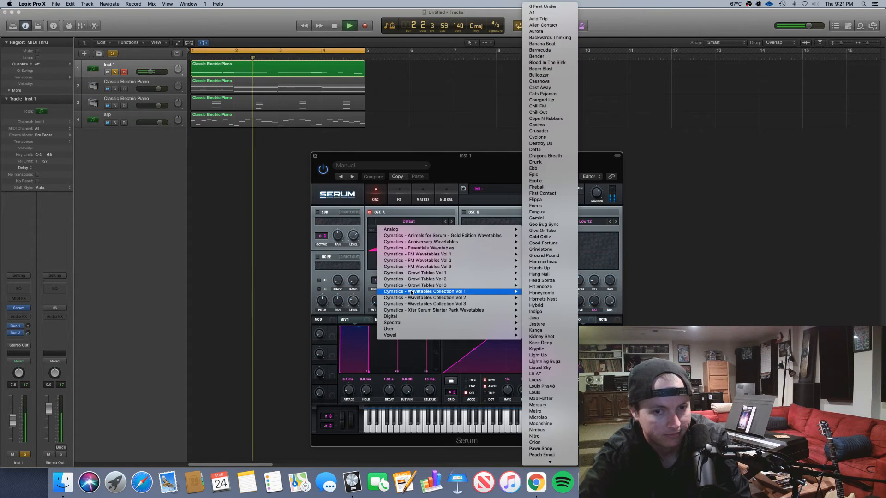
click(539, 306)
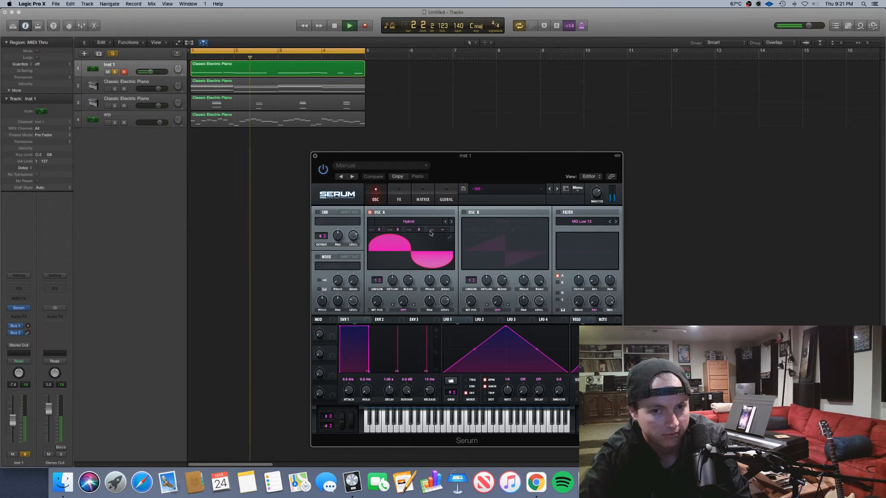
drag(375, 283, 379, 268)
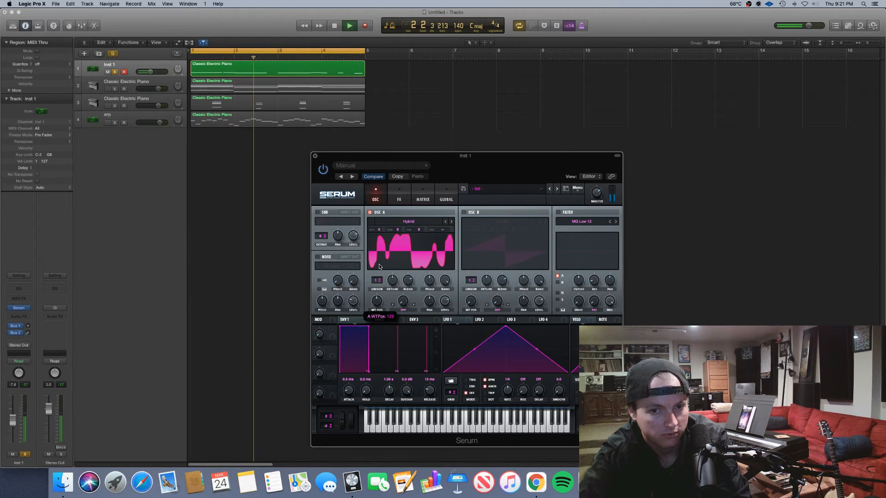
- Turn on oscillator B, set oscillator A's warp mode to FM from B, and enable the MG Low 12 filter
click(464, 213)
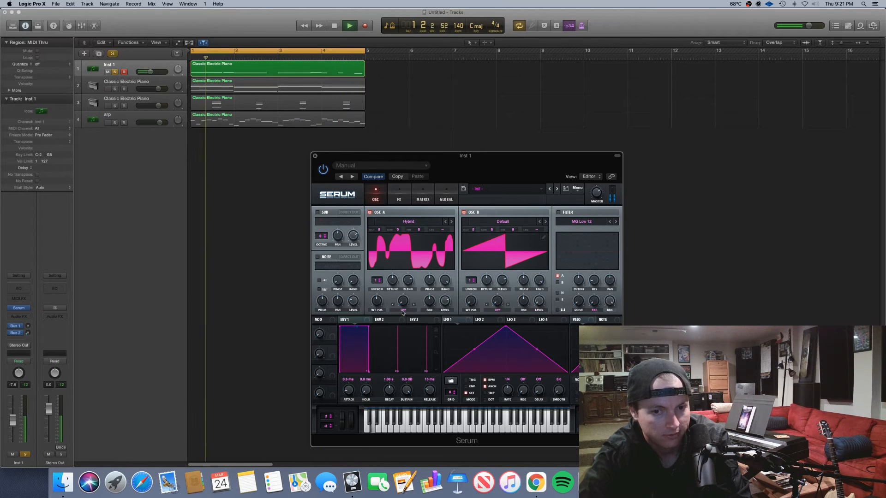
click(402, 313)
click(415, 429)
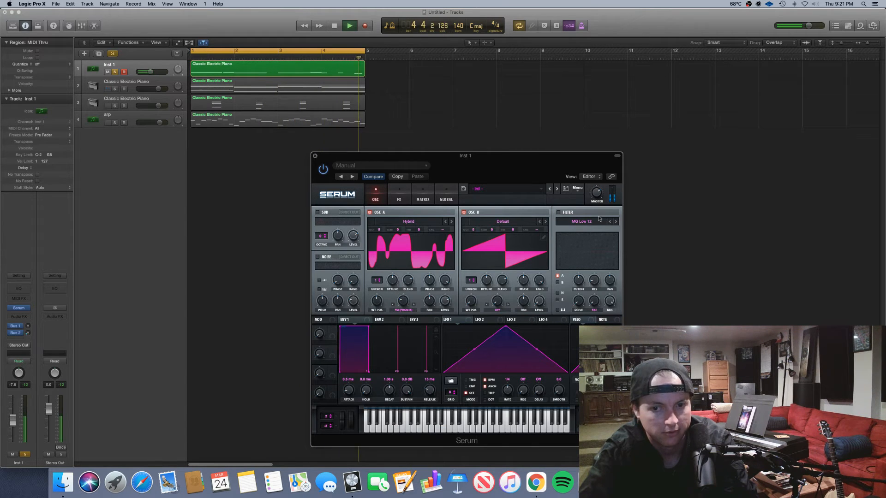
click(558, 212)
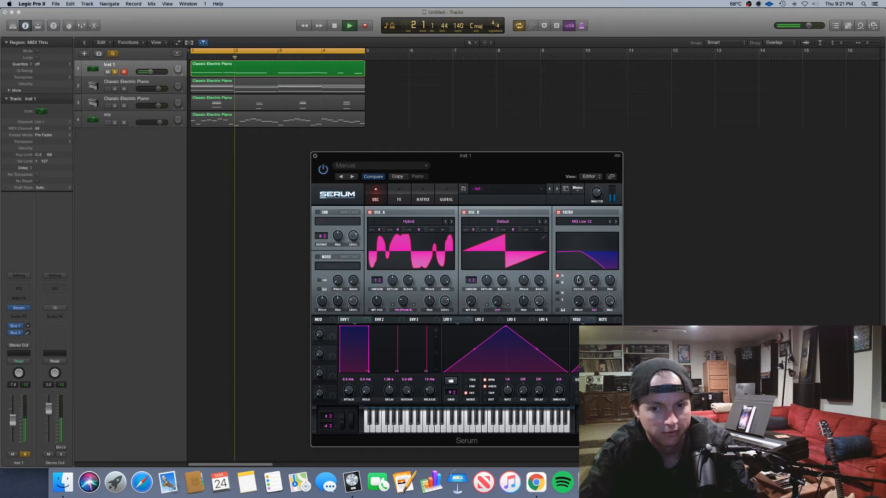
- Try the Hyper/Dimension effect in Serum's effects rack
click(389, 199)
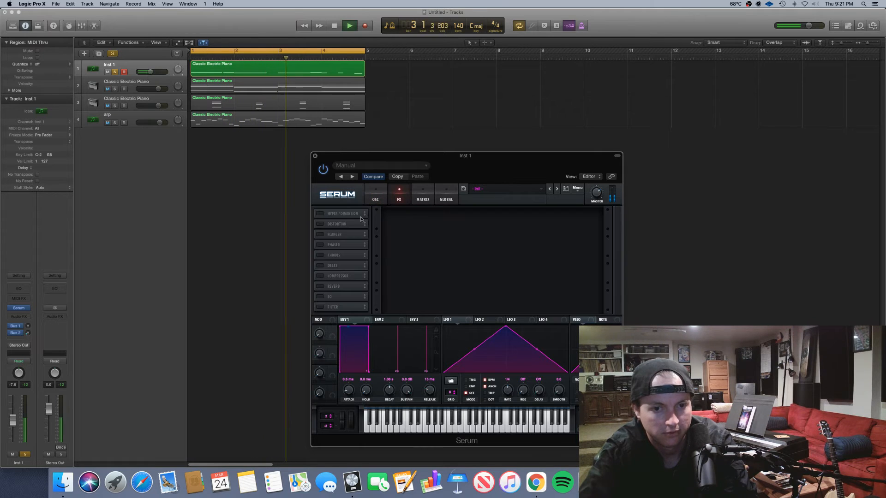
click(320, 214)
click(321, 214)
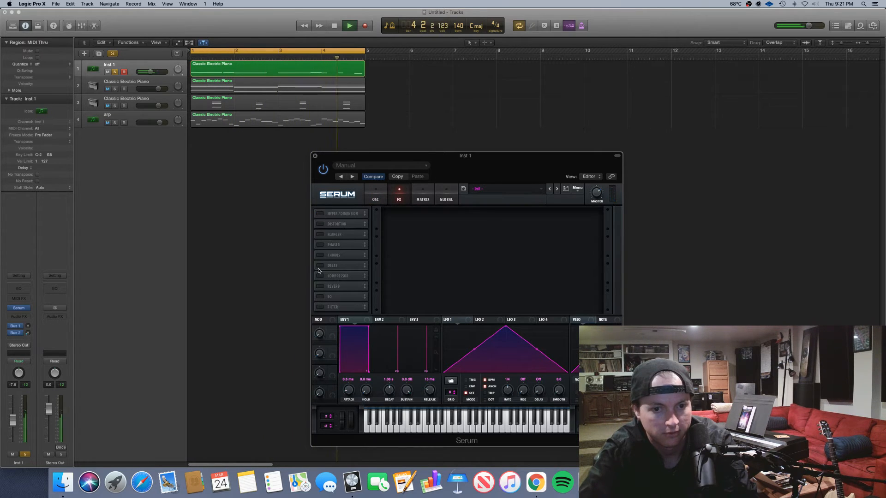
- Enable the Compressor in Serum's effects rack, close the Serum window and solo the arp track
click(320, 276)
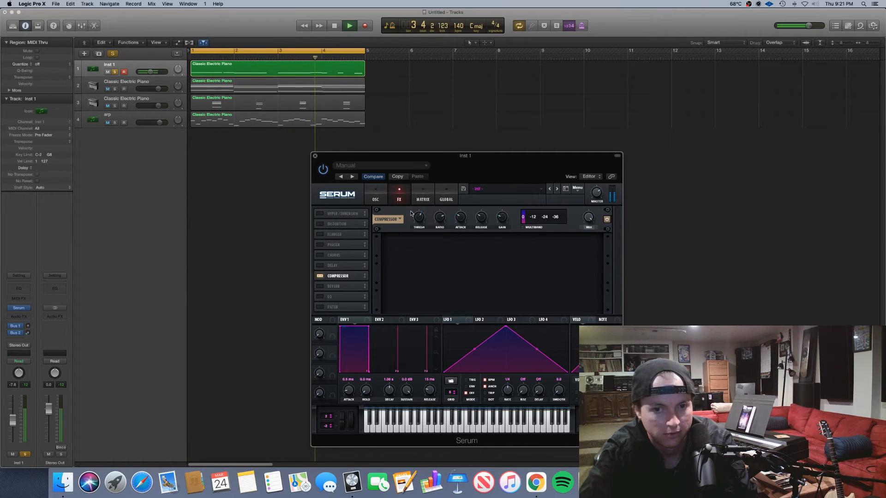
click(115, 124)
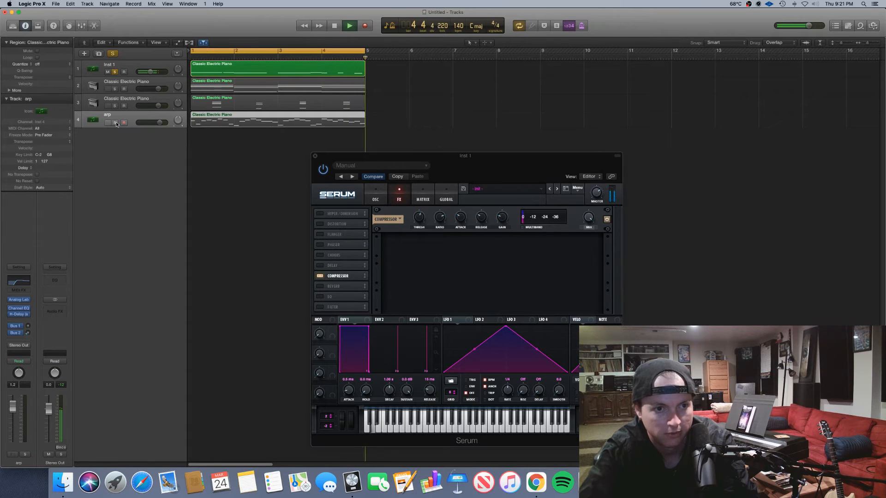
click(315, 156)
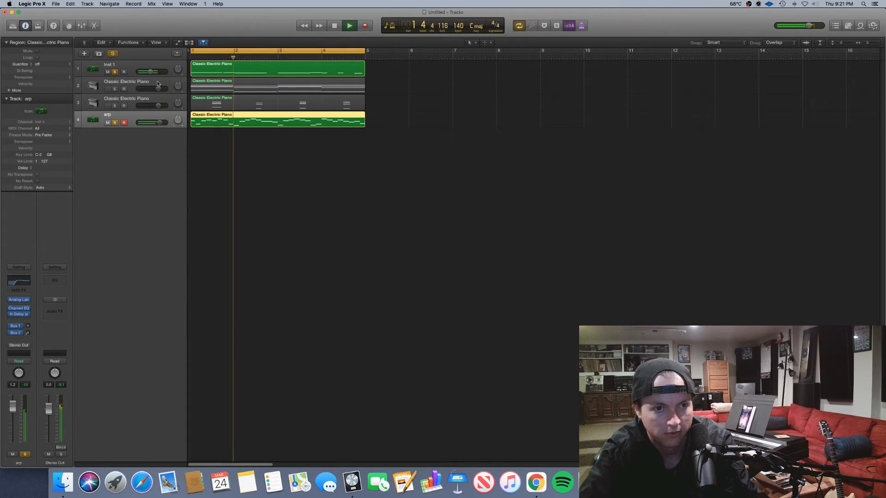
- Balance the playing loop by lowering the Inst 1 track to about -11.8 dB and raising the arp track to about +2.1 dB
click(162, 126)
drag(160, 123, 162, 123)
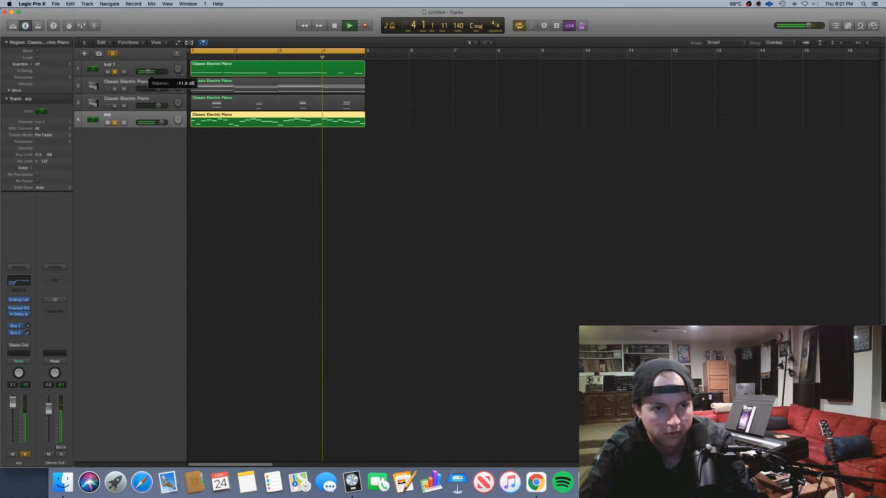
drag(164, 125, 161, 125)
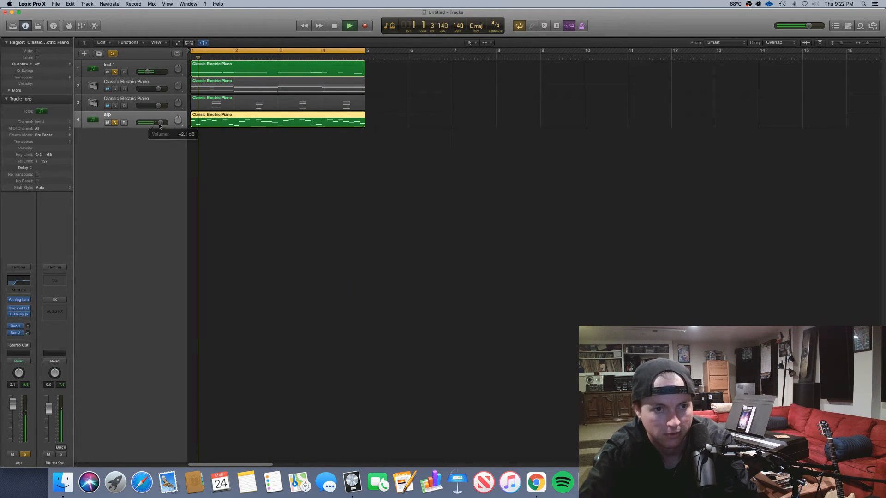
- Solo the second track, stop playback and replace its electric piano with Arturia's Mellotron V
click(115, 89)
click(118, 83)
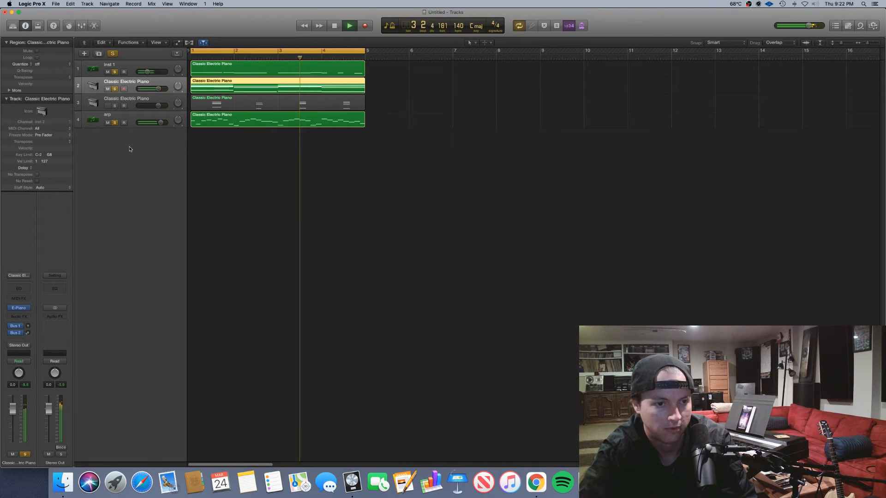
key(space)
click(27, 309)
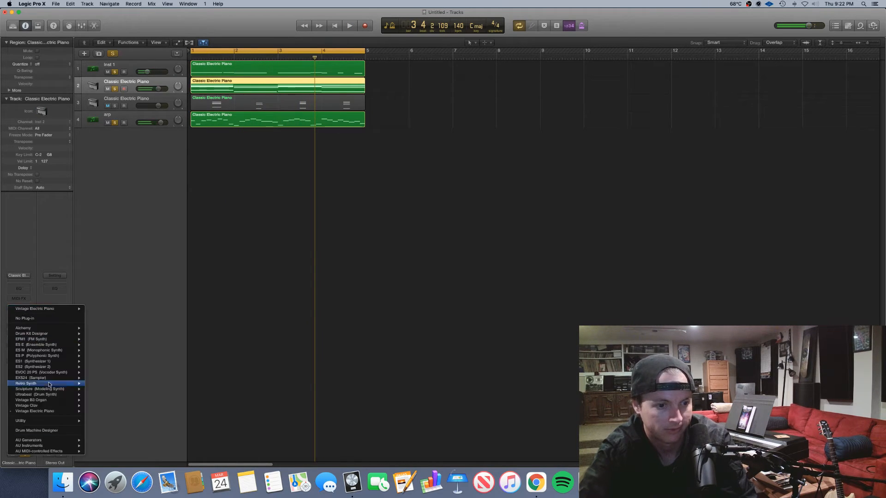
mouse_move(66, 446)
mouse_move(129, 408)
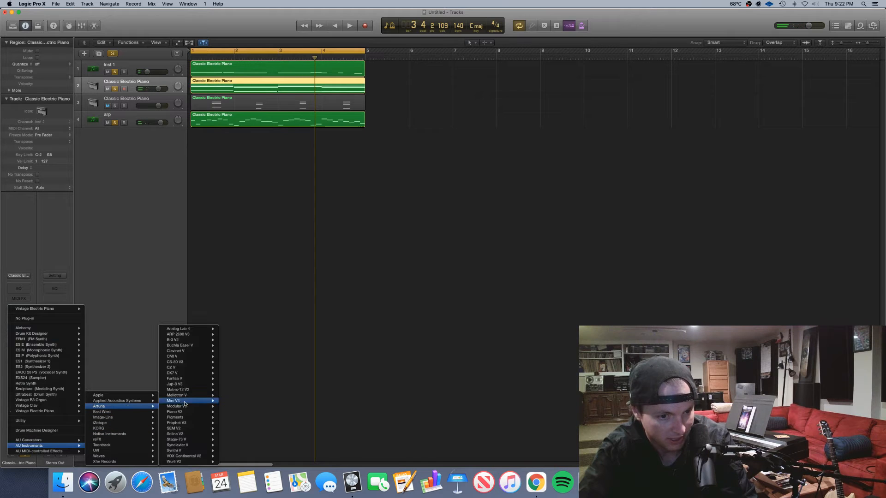
mouse_move(189, 396)
click(231, 395)
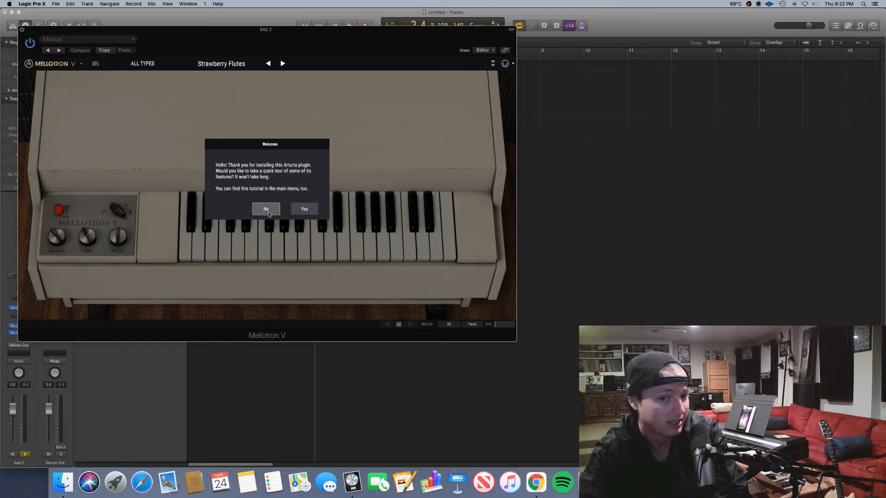
- Decline the plugin tour, load Mellotron V's Dream Strings preset and lower the Inst 2 track's volume to about -16.2 dB
click(267, 211)
click(138, 61)
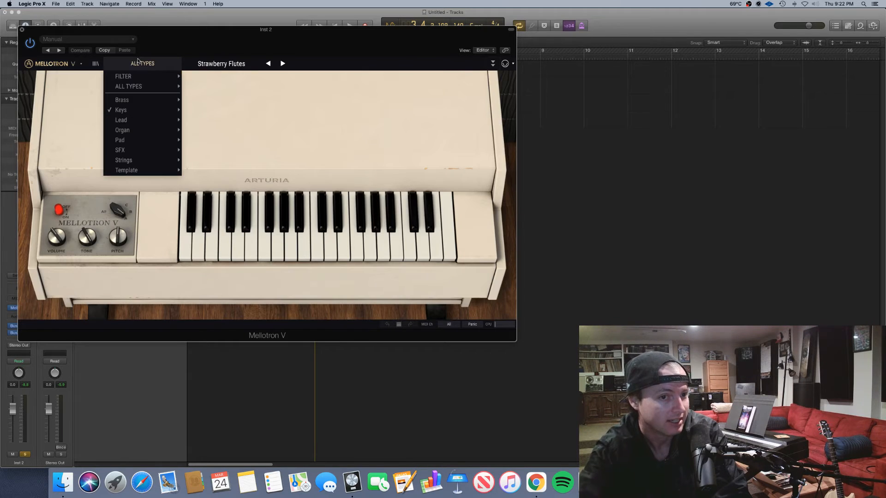
mouse_move(128, 159)
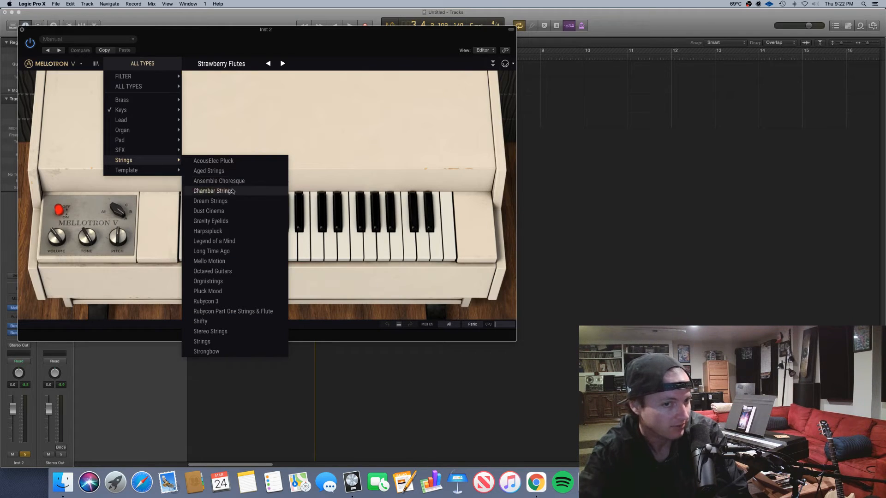
click(217, 201)
drag(181, 29, 394, 206)
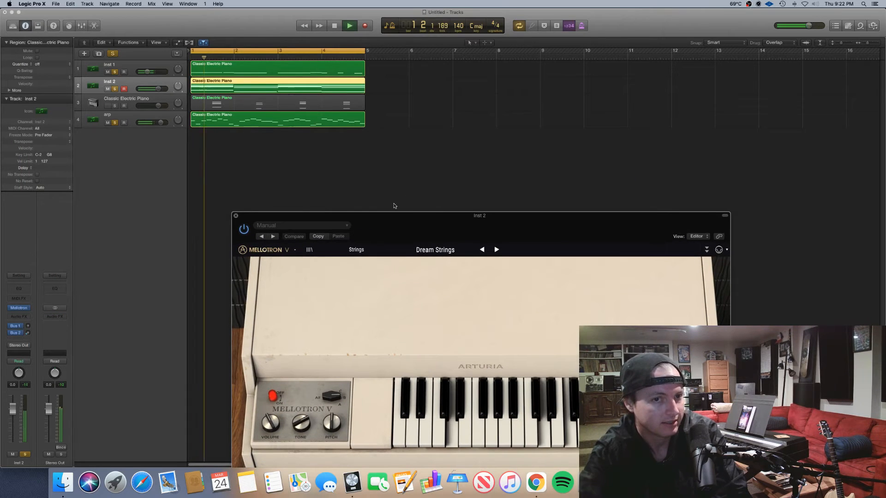
drag(158, 89, 146, 88)
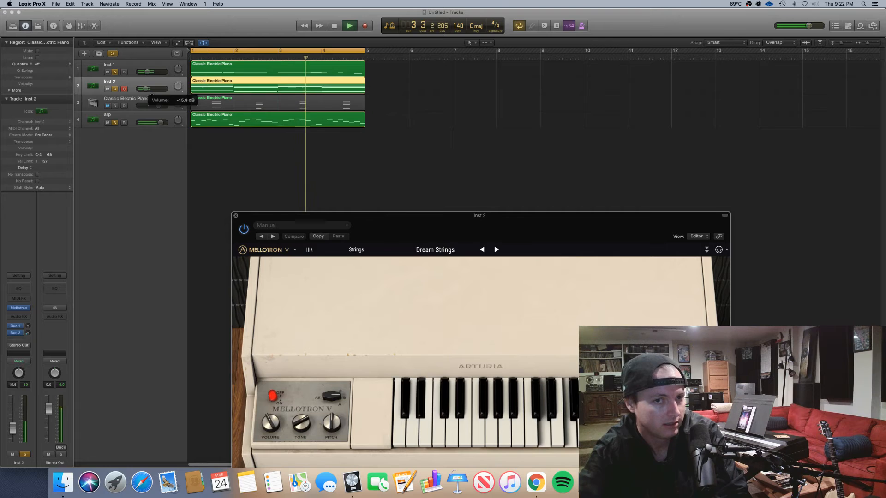
click(235, 216)
- Move the Inst 1 region to start at bar 9 and copy the other three tracks' regions to bar 5
drag(231, 71, 405, 72)
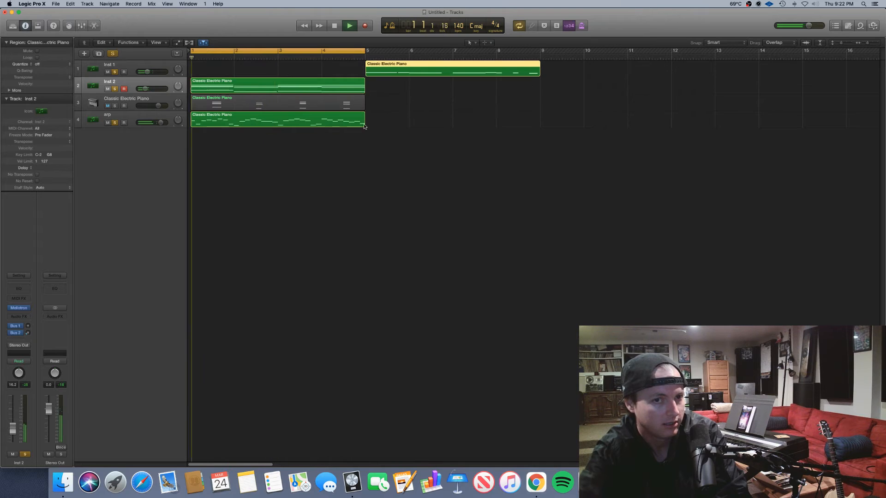
click(402, 132)
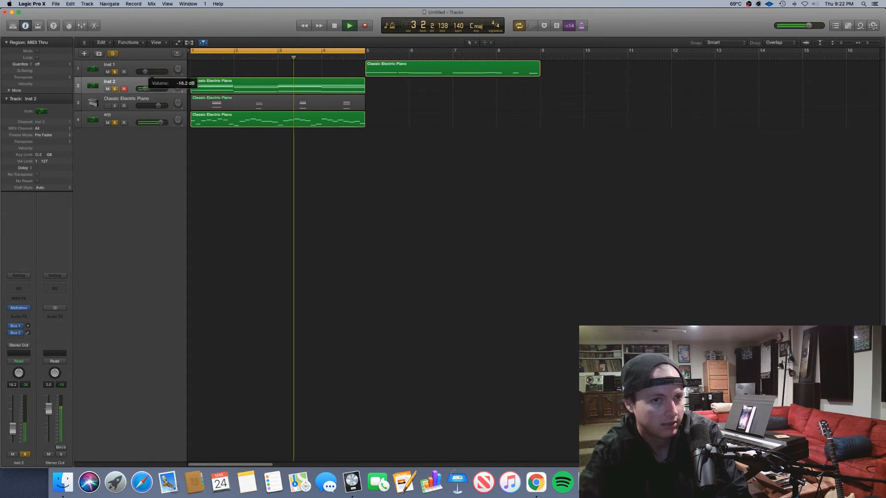
drag(408, 69, 584, 69)
drag(364, 150, 475, 90)
key(space)
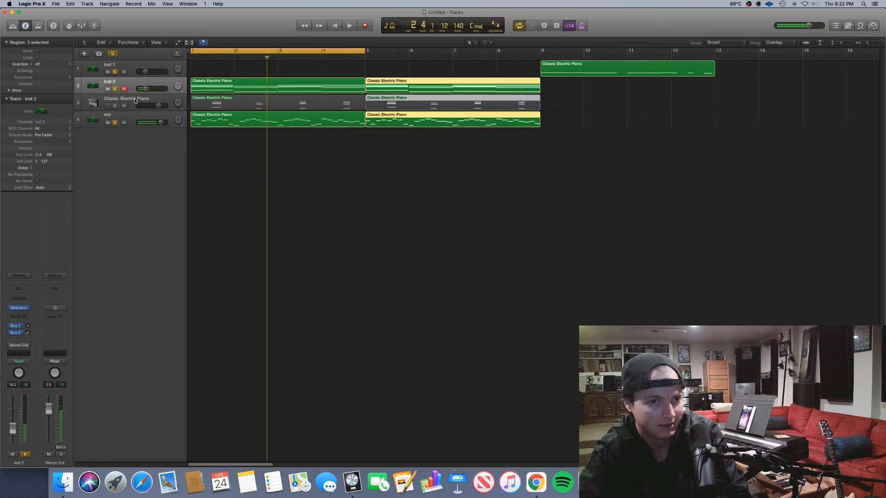
- Solo the third track and replace its electric piano with Arturia's Mellotron V
click(110, 106)
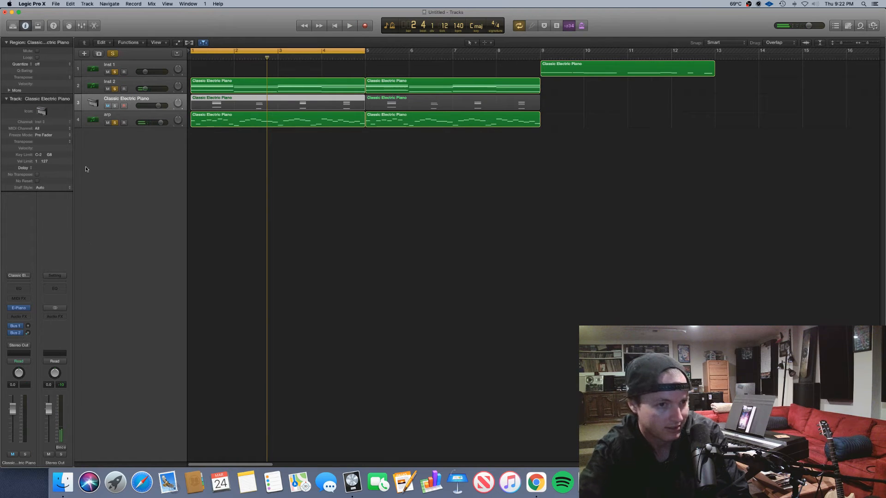
click(115, 106)
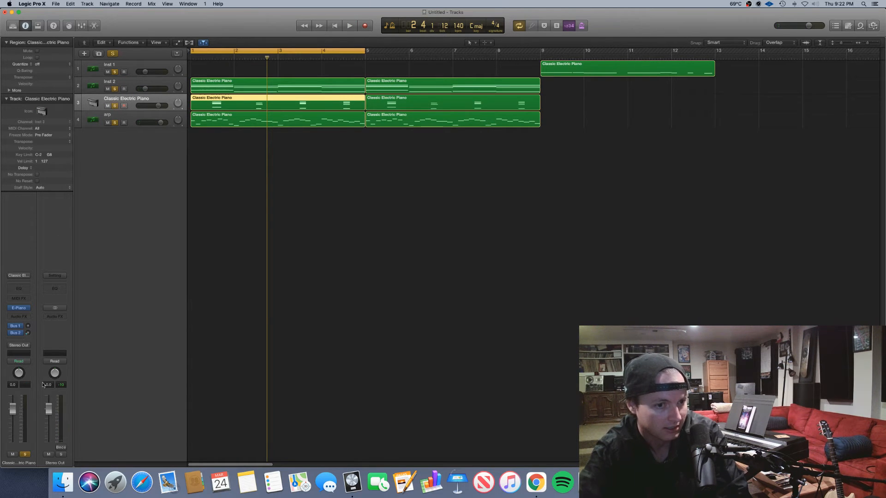
click(28, 308)
mouse_move(41, 446)
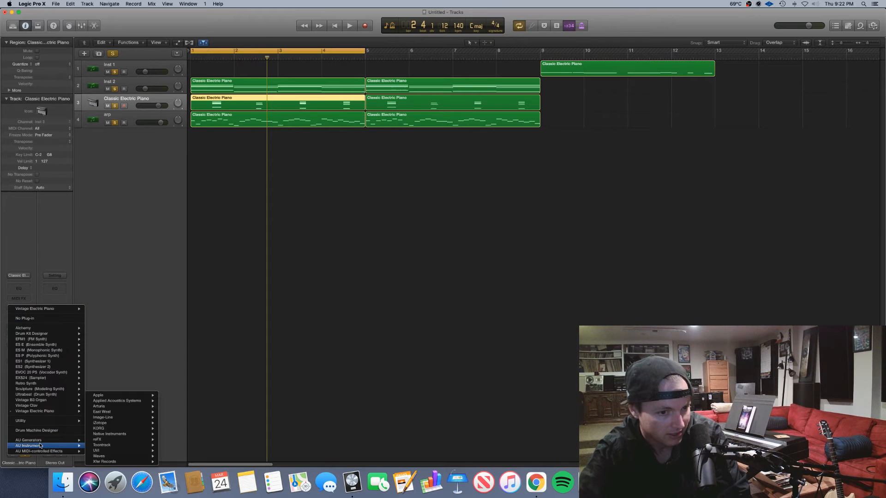
mouse_move(143, 404)
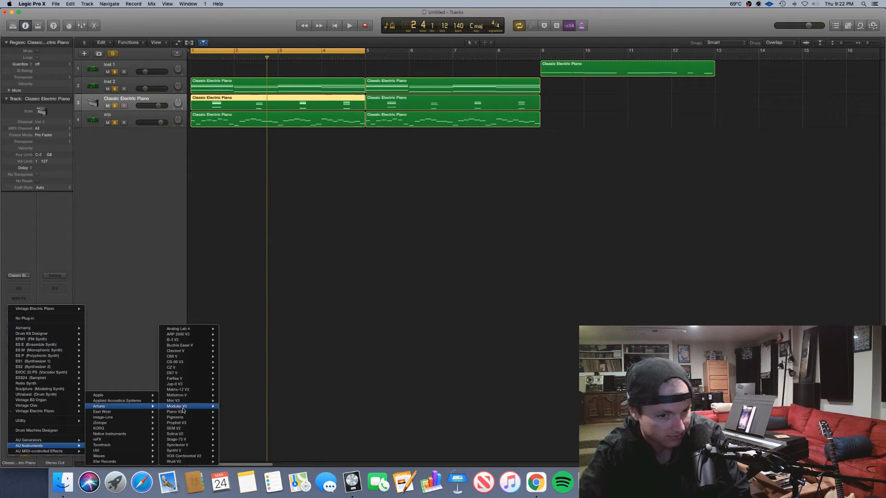
click(230, 396)
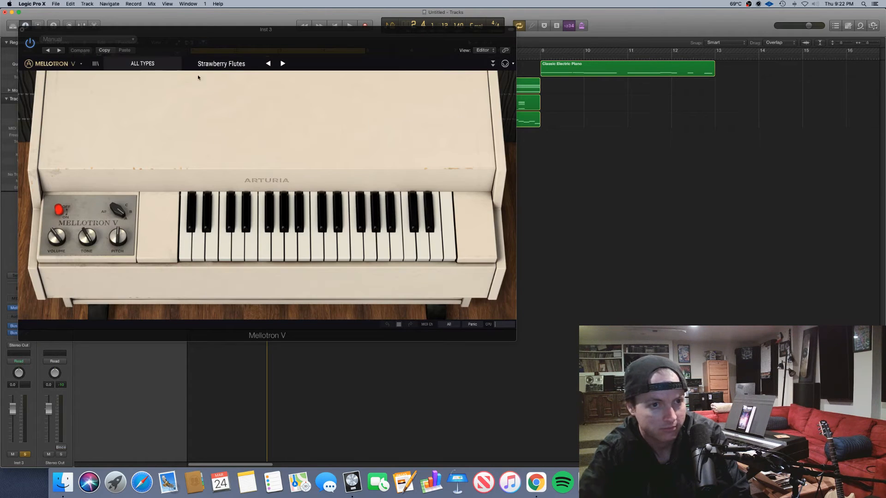
- Try Mellotron V's Ansemble Choresque strings preset on the Inst 3 track with the loop playing
click(143, 64)
mouse_move(150, 139)
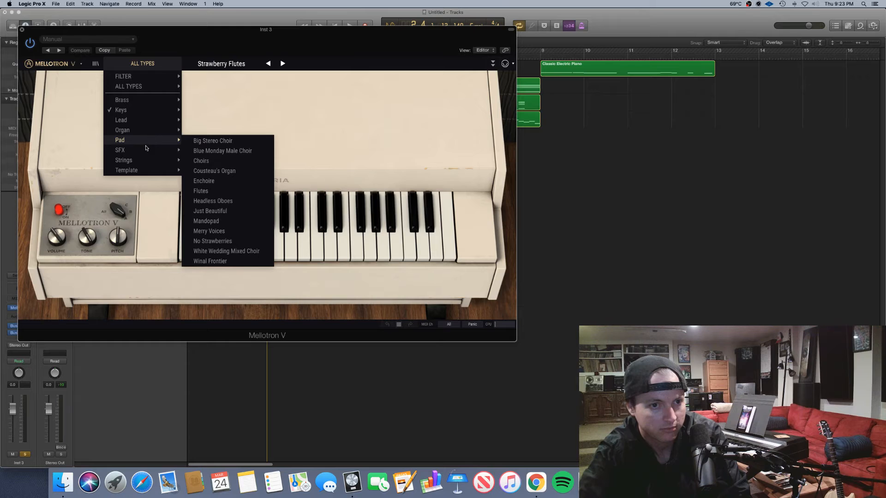
mouse_move(147, 161)
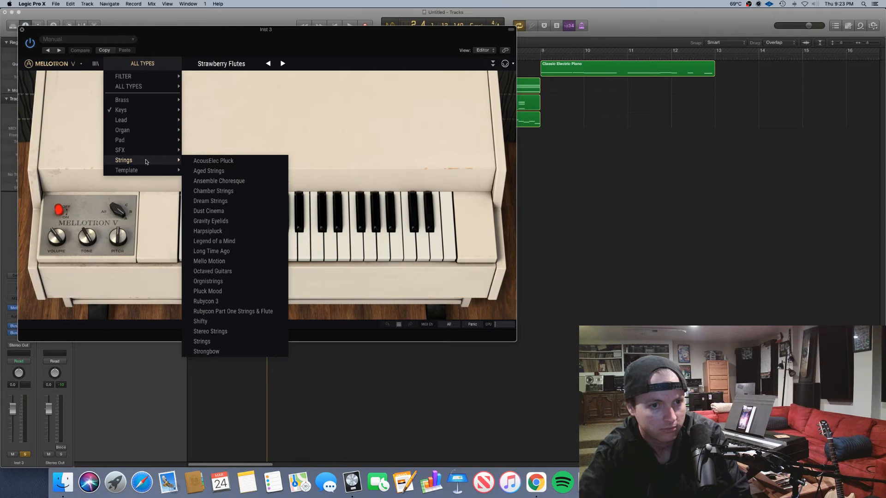
click(228, 170)
drag(209, 40, 397, 189)
key(space)
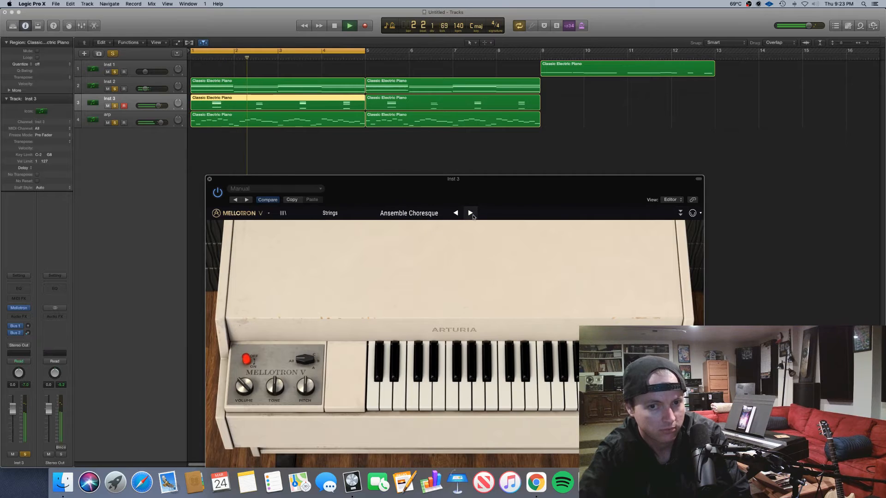
- Load the Big Stereo Choir pad preset in the Inst 3 Mellotron V and close its window
click(332, 214)
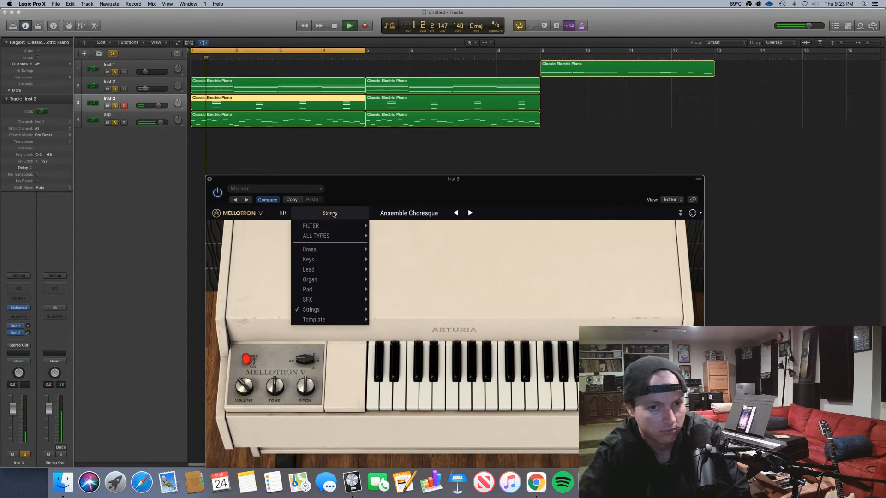
mouse_move(342, 260)
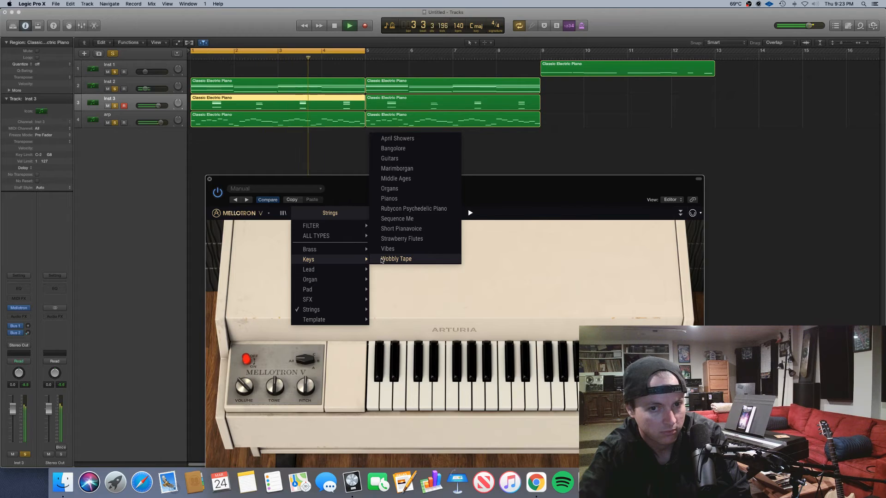
mouse_move(344, 286)
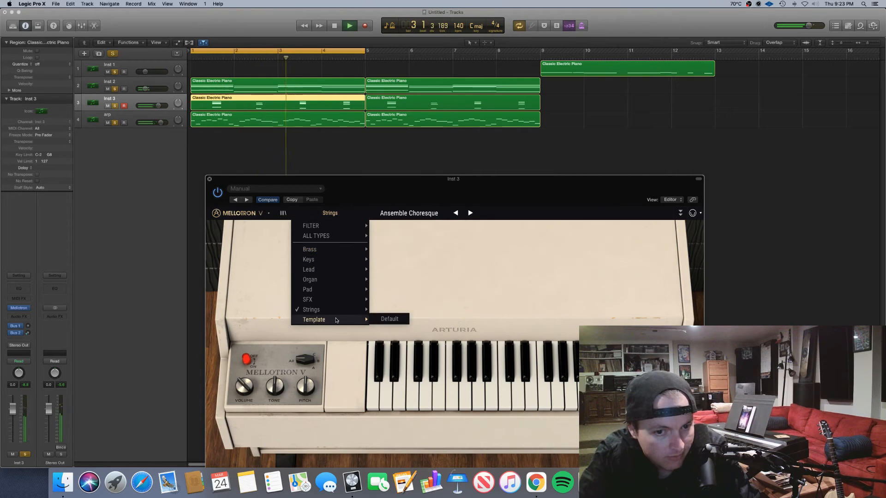
mouse_move(336, 313)
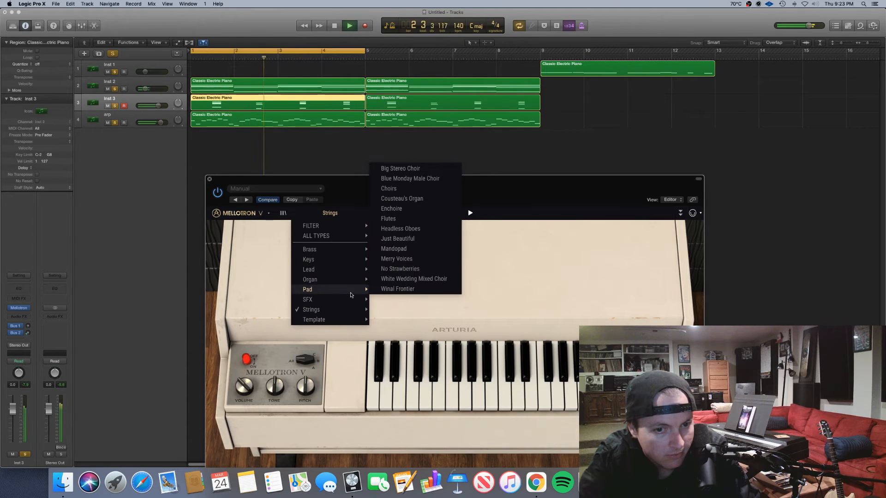
click(408, 170)
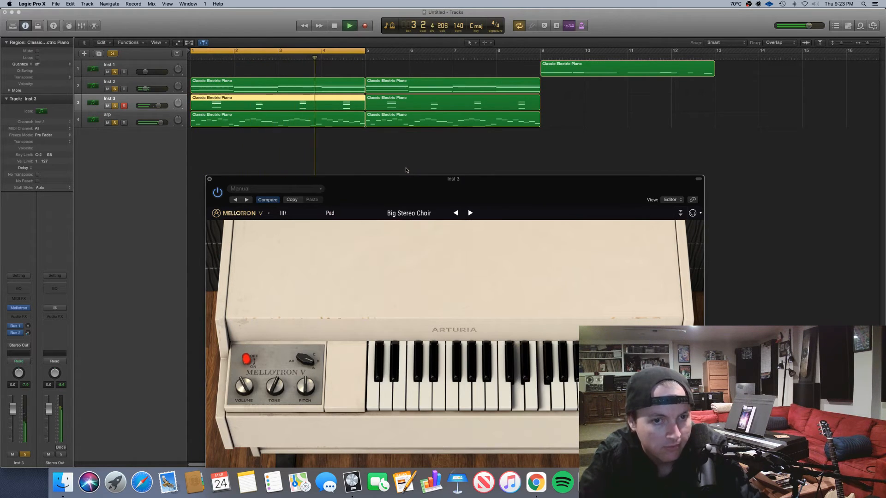
click(209, 179)
click(157, 106)
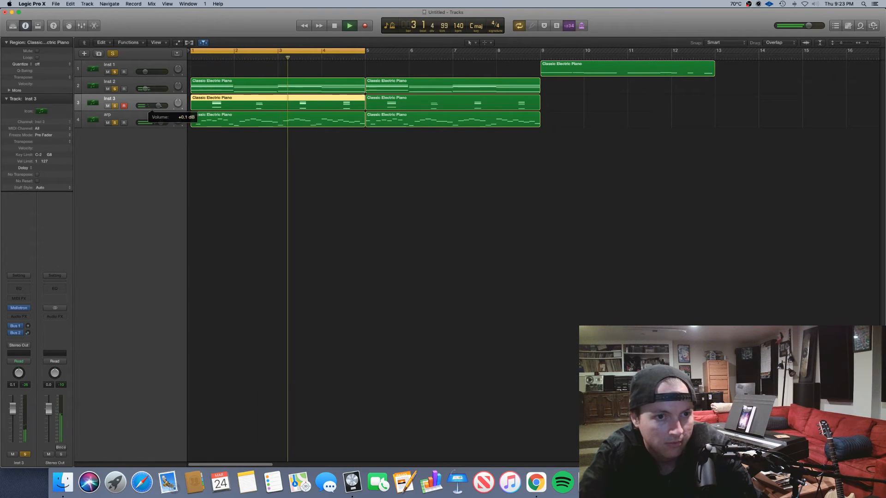
- Copy all the notes of both Inst 3 regions two octaves higher in the piano roll
drag(565, 100, 303, 105)
key(p)
key(super+Left)
key(super+Left)
key(super+Left)
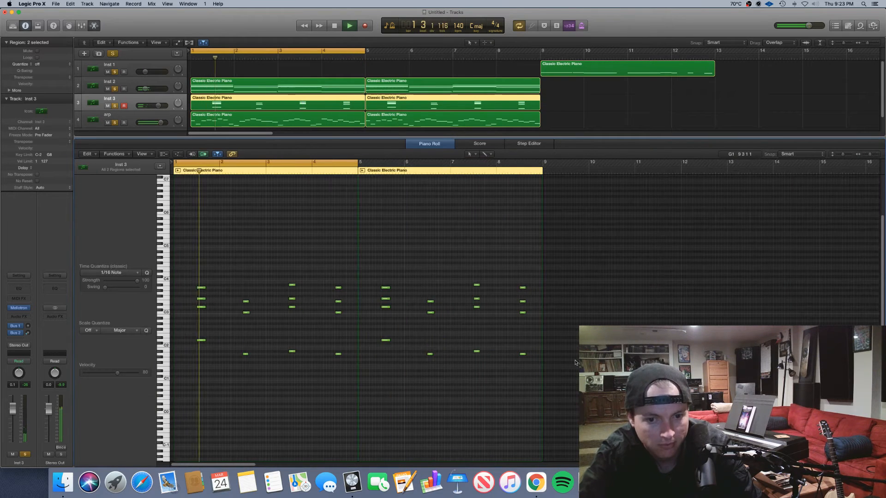
drag(609, 356, 172, 234)
drag(201, 340, 201, 286)
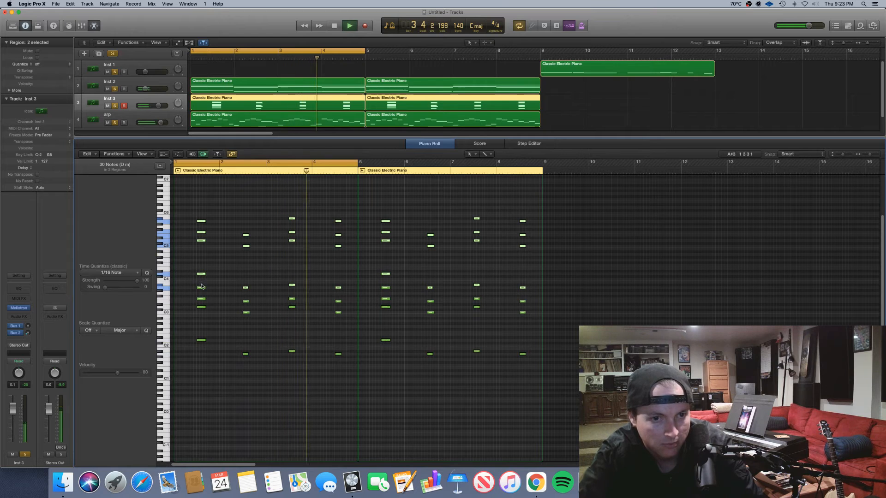
- Audition the loop and set the Inst 3 track's volume to about -1.8 dB
click(159, 107)
drag(160, 108, 168, 108)
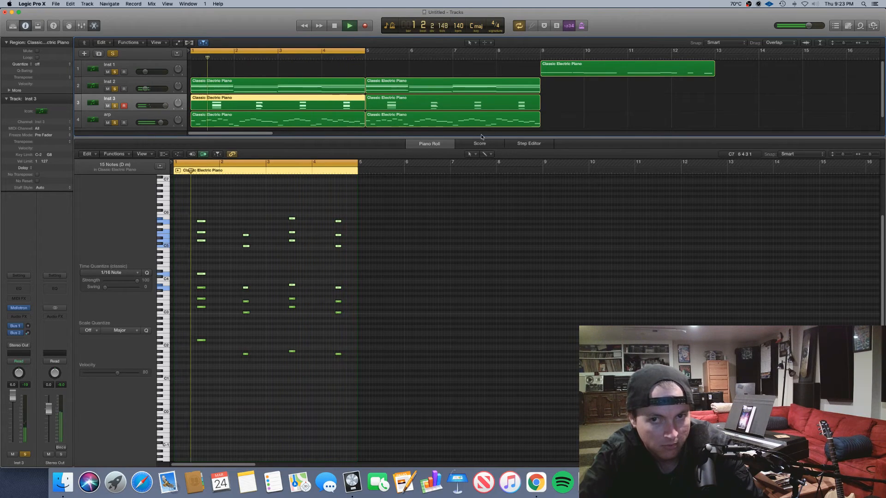
key(space)
key(space)
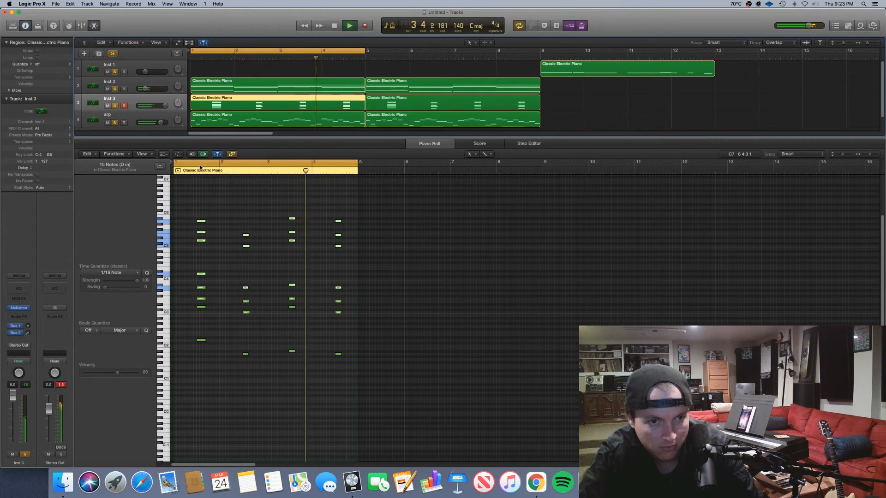
drag(158, 108, 150, 106)
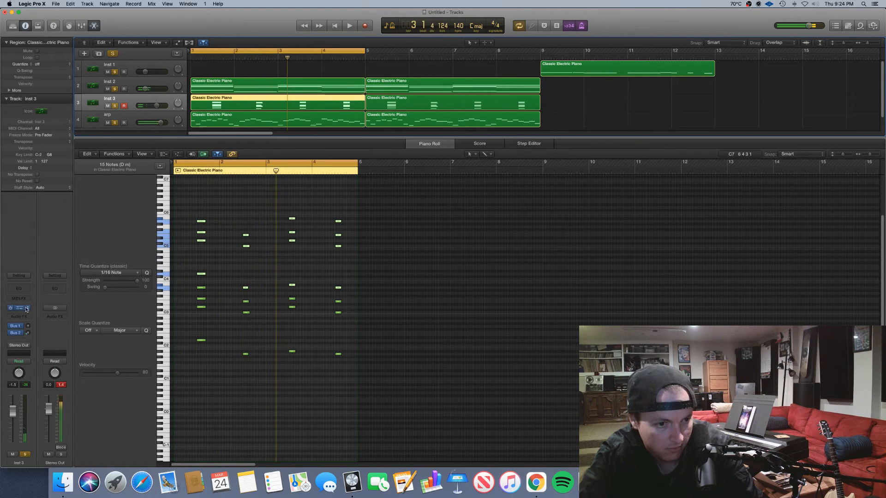
- Insert a Compressor on the Inst 3 channel and close its window after checking the effect with the loop playing
click(27, 308)
click(23, 294)
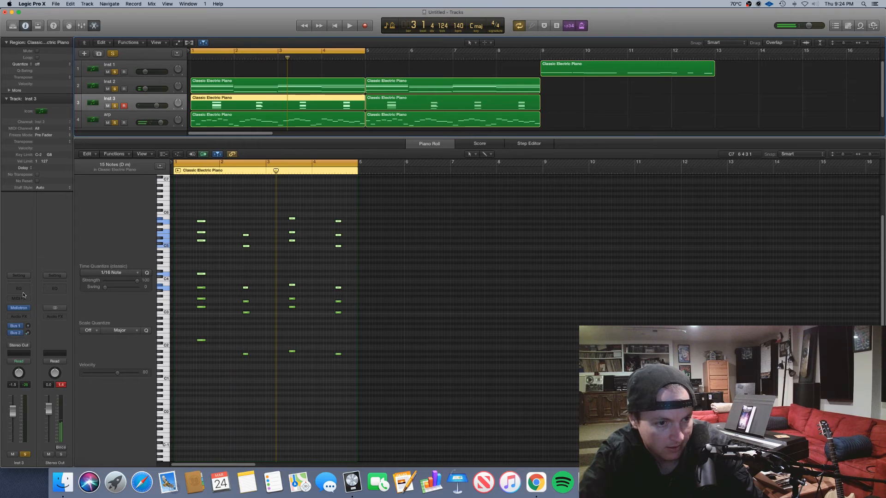
click(23, 281)
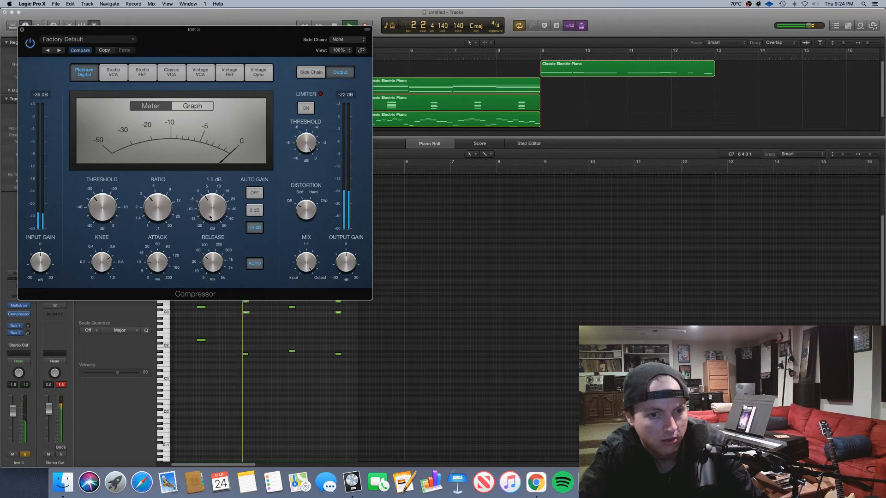
click(23, 30)
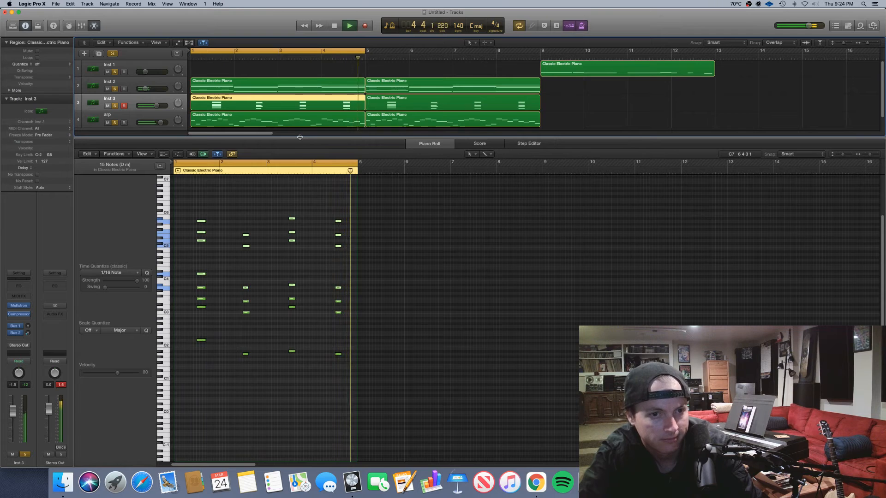
- Shorten all the notes of the first chord in the first Inst 3 region
key(p)
key(p)
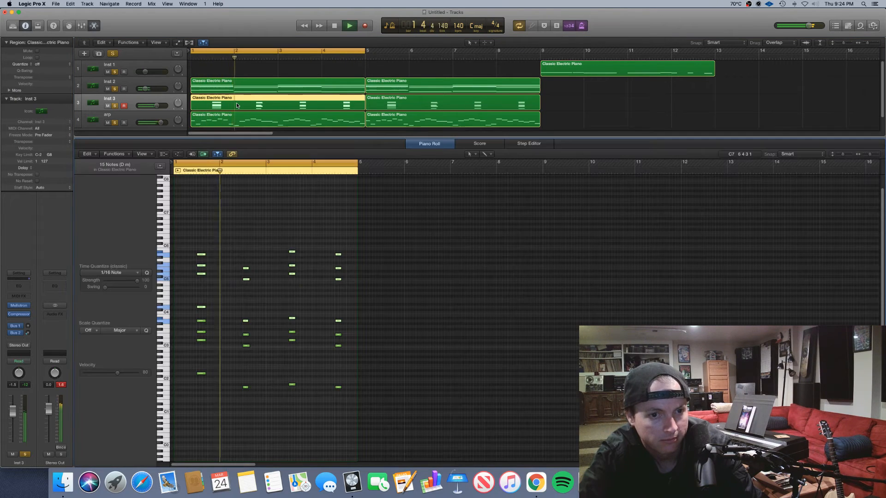
drag(203, 386, 199, 254)
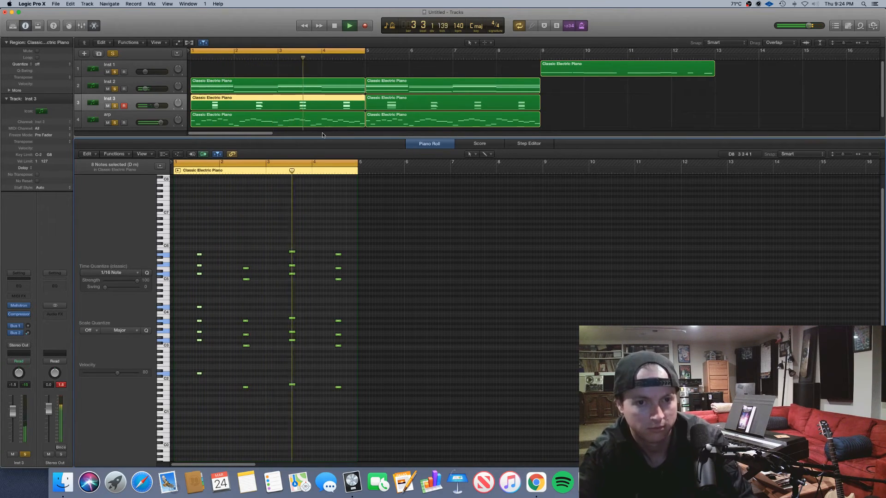
- Close the piano roll, then turn off cycle playback and listen to the arrangement
key(e)
key(super+Left)
key(super+Left)
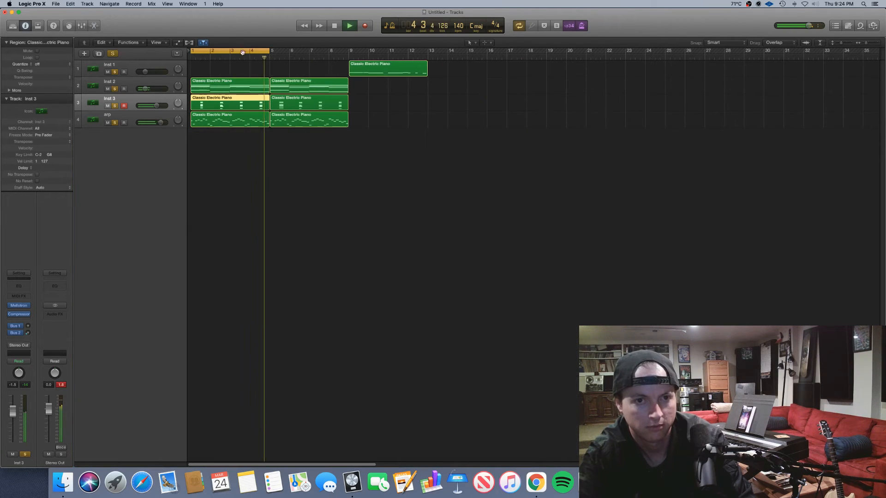
key(c)
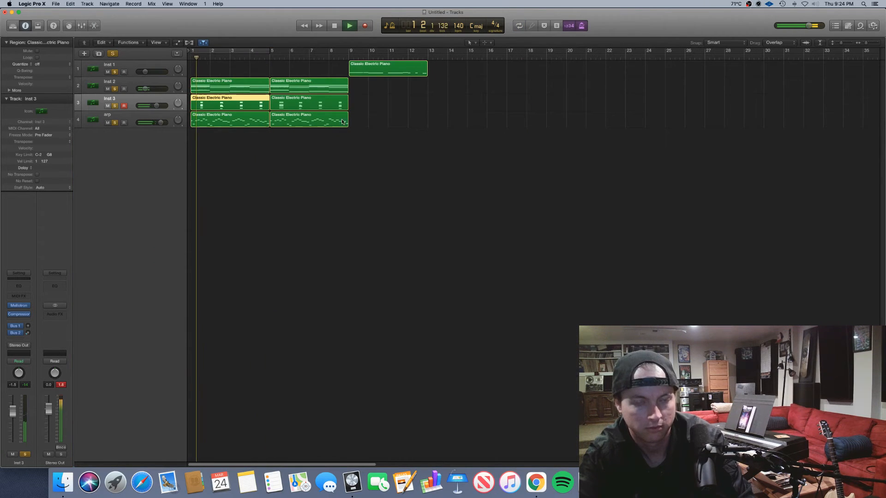
click(382, 149)
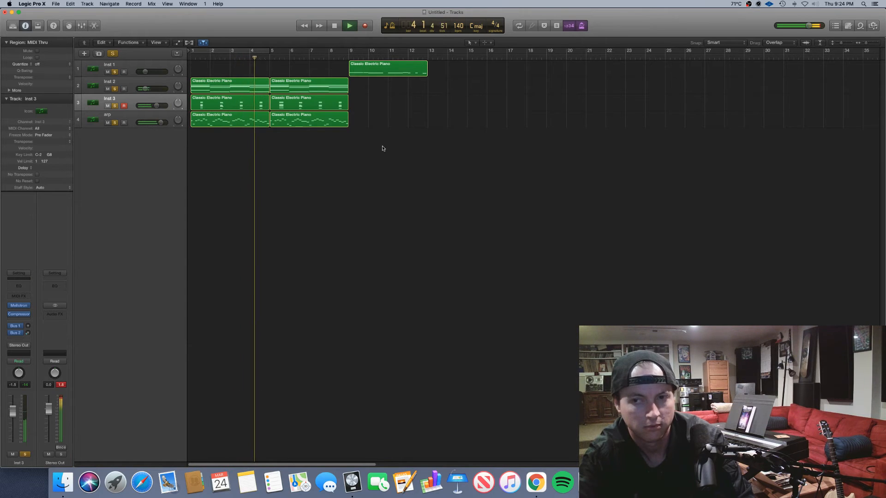
key(space)
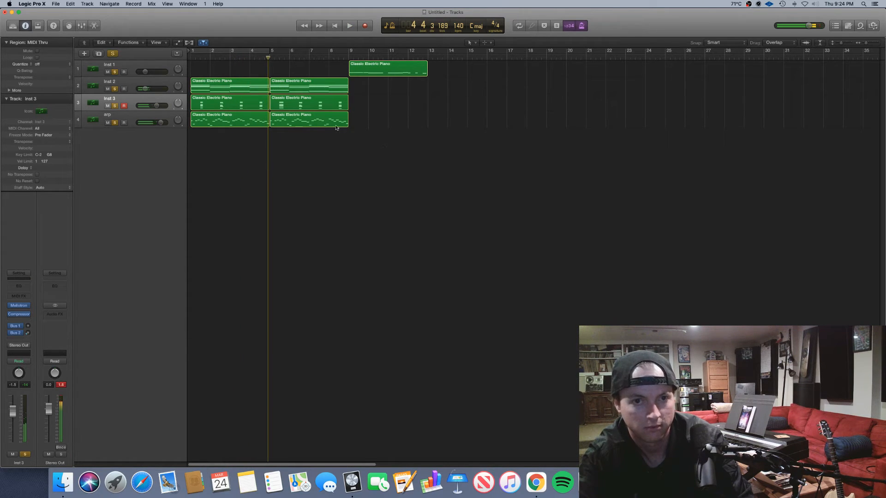
- Copy the Inst 2, Inst 3 and arp regions to bar 9, and repeat all four tracks' regions at bar 13
drag(369, 142, 372, 85)
drag(407, 149, 381, 64)
drag(381, 64, 459, 64)
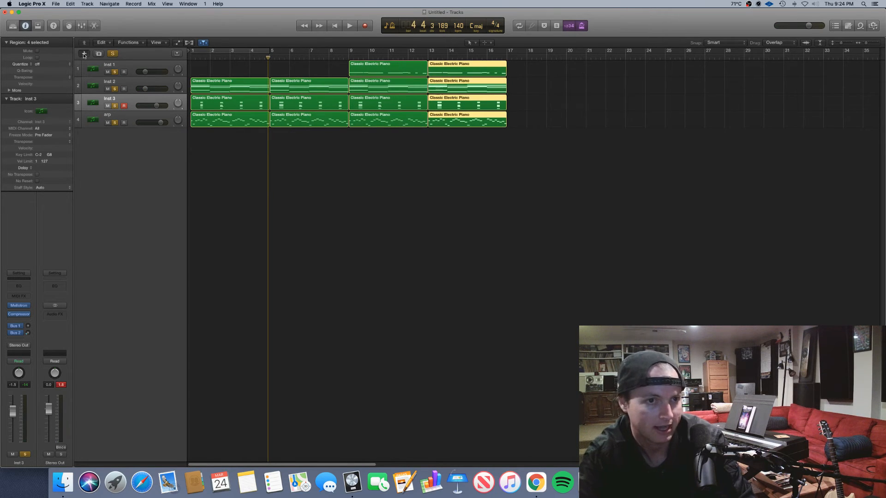
- Create a Drummer track in the Hip Hop genre with Output 1 + 2
click(84, 54)
click(511, 32)
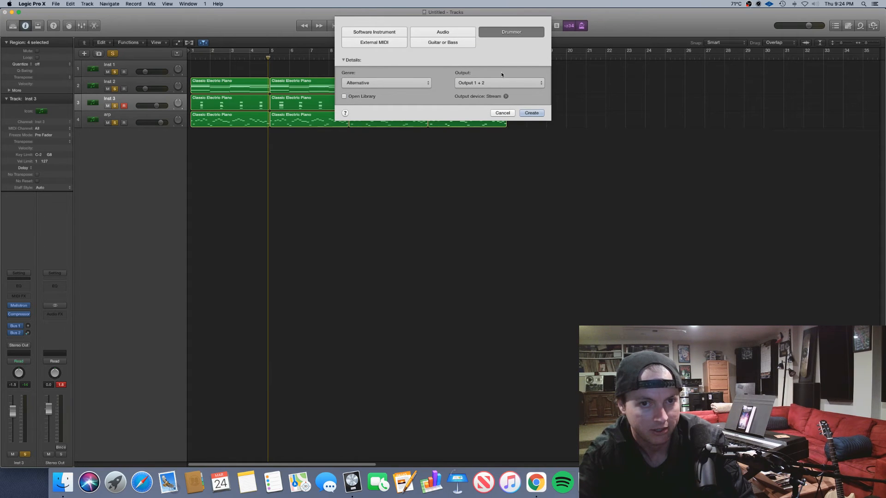
click(382, 86)
click(373, 107)
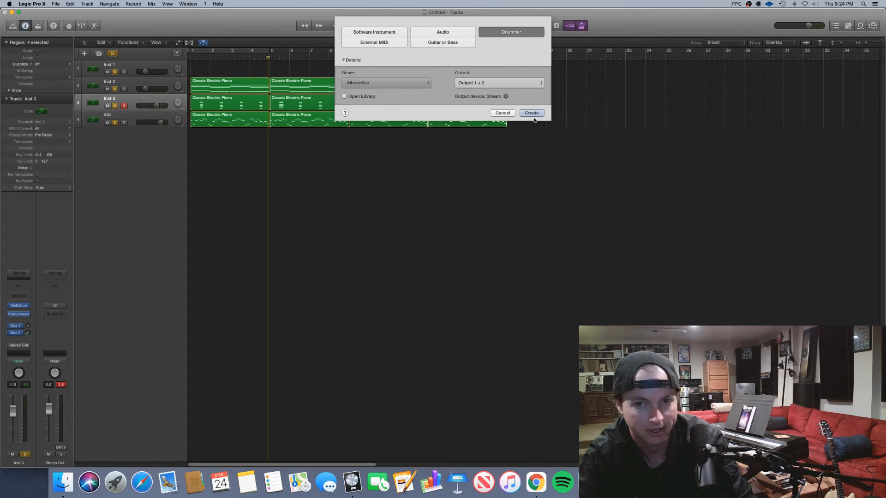
click(532, 115)
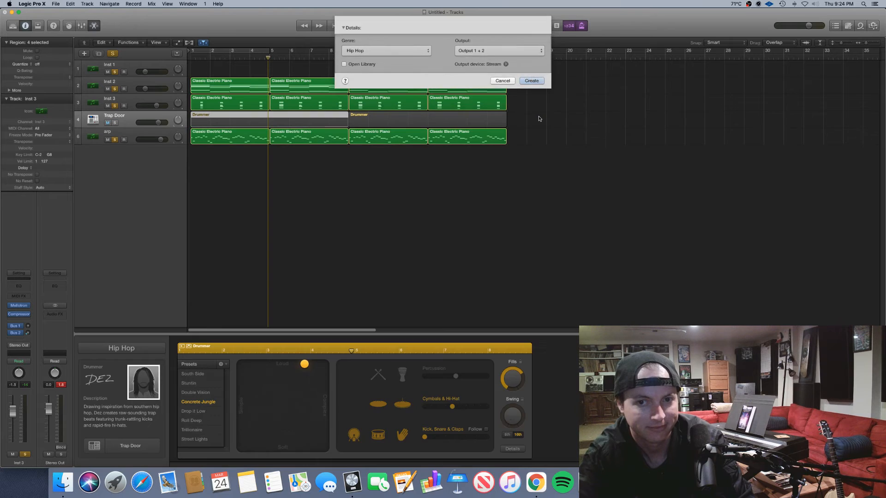
- Delete the Drummer region that starts at bar 1 and solo the Trap Door track
key(Delete)
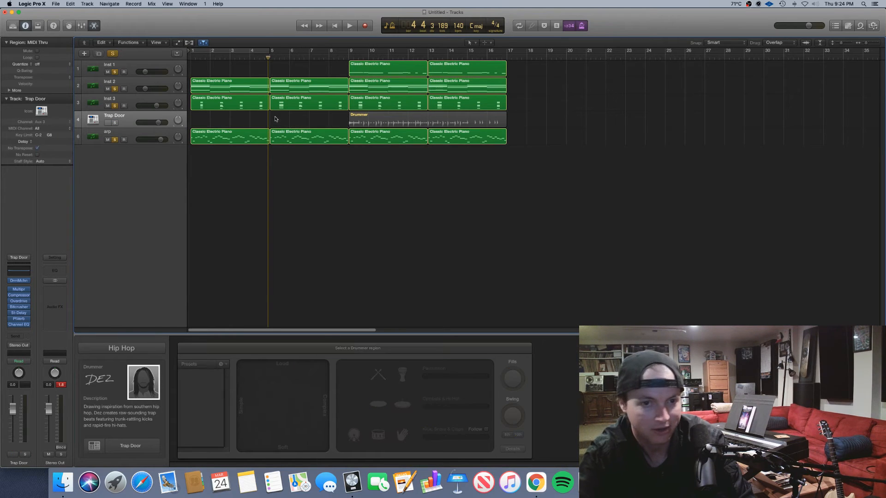
click(114, 123)
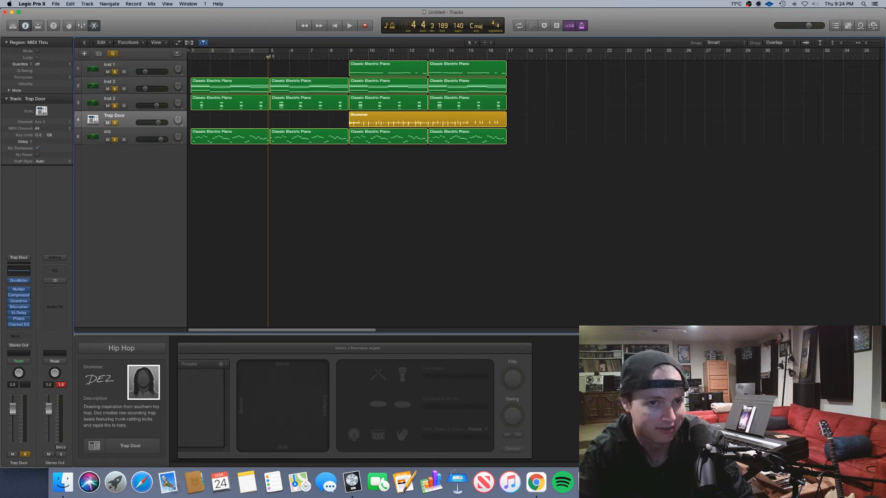
- Play the arrangement and raise the volumes of the Trap Door and Inst 1 tracks slightly
key(space)
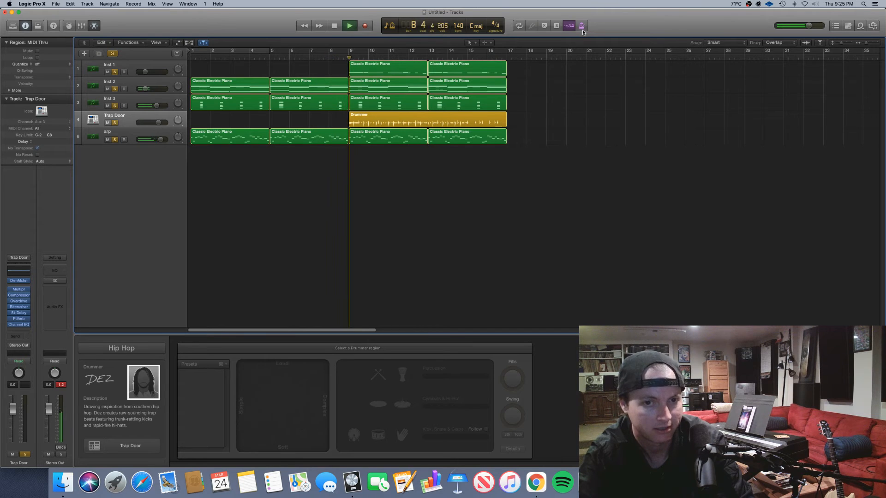
drag(158, 122, 160, 122)
drag(146, 72, 148, 72)
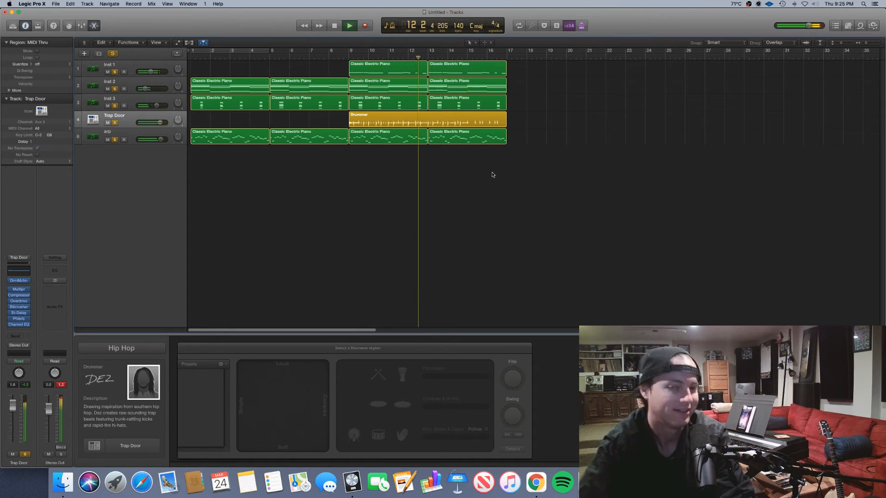
- Duplicate the regions of all five tracks from bars 9 to 16 so that the copies start at bar 17
drag(515, 147, 545, 73)
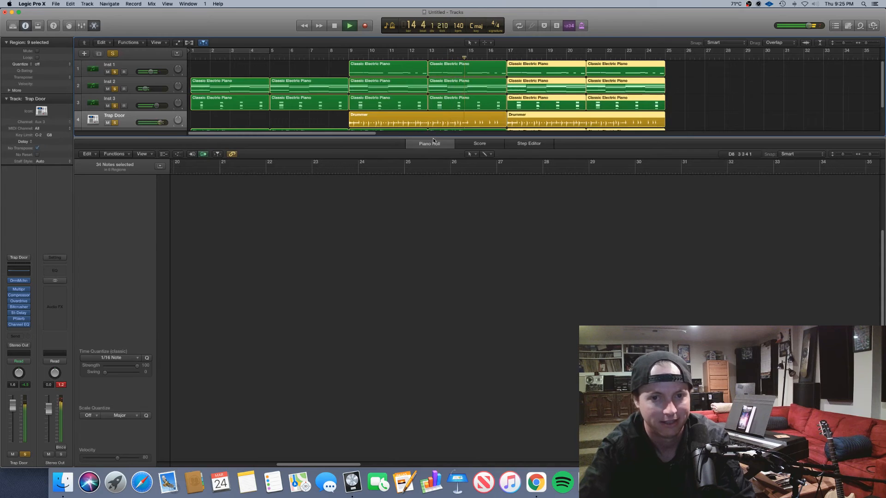
key(e)
click(716, 118)
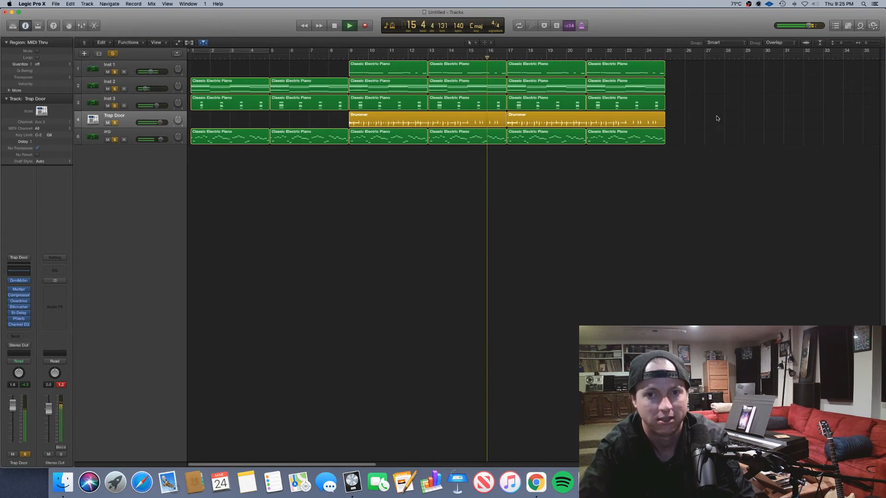
- Give the second Drummer region the Stuntin preset, slightly softer dynamics and a mid-range Cymbals & Hi-Hat setting, checking it during playback
click(605, 124)
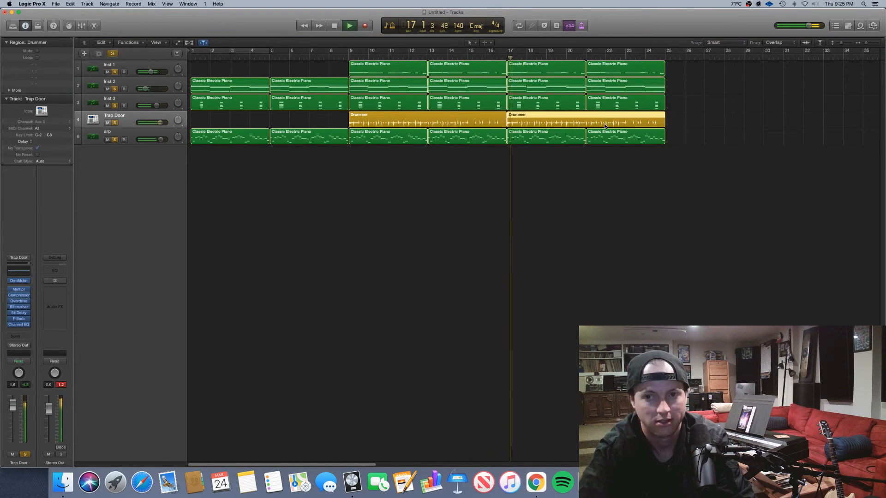
key(e)
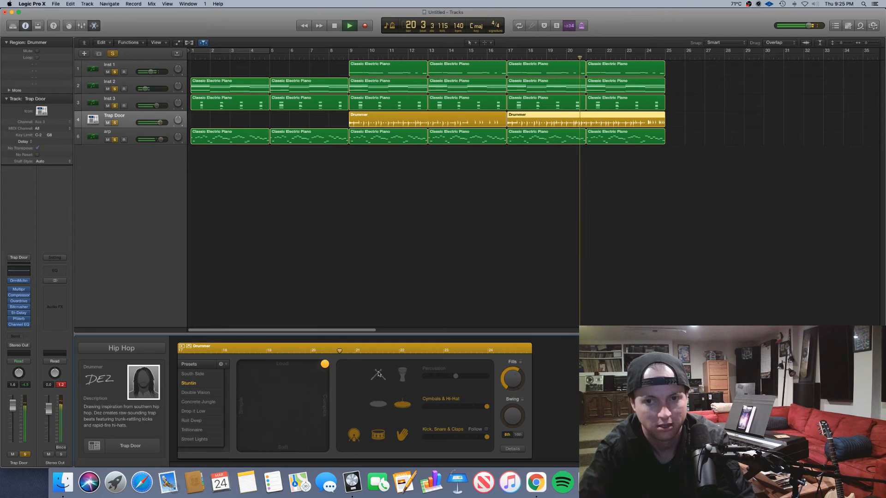
drag(325, 364, 325, 384)
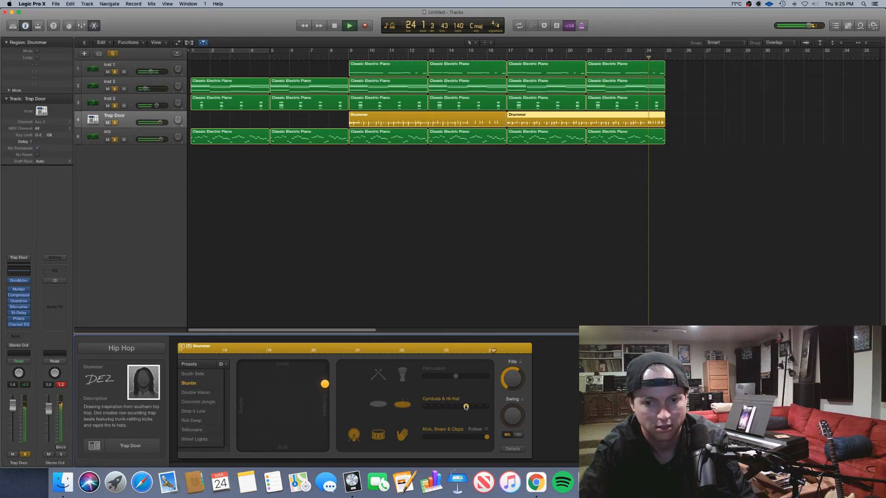
click(508, 55)
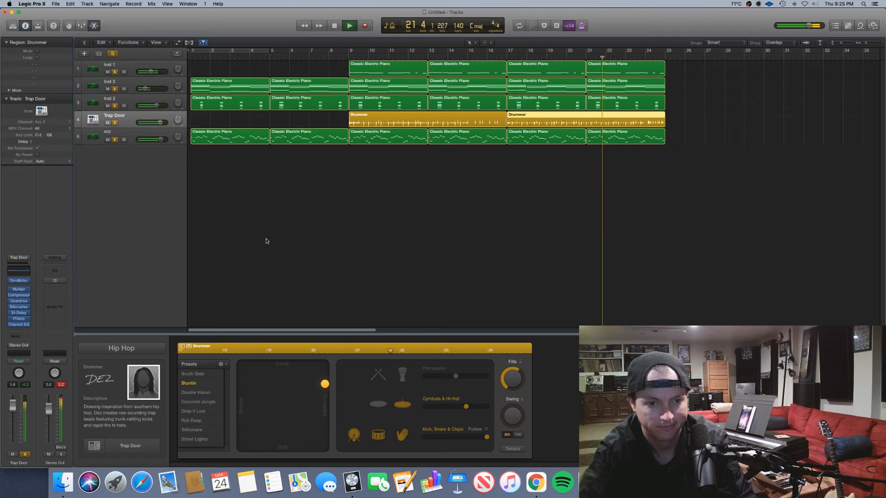
double_click(201, 334)
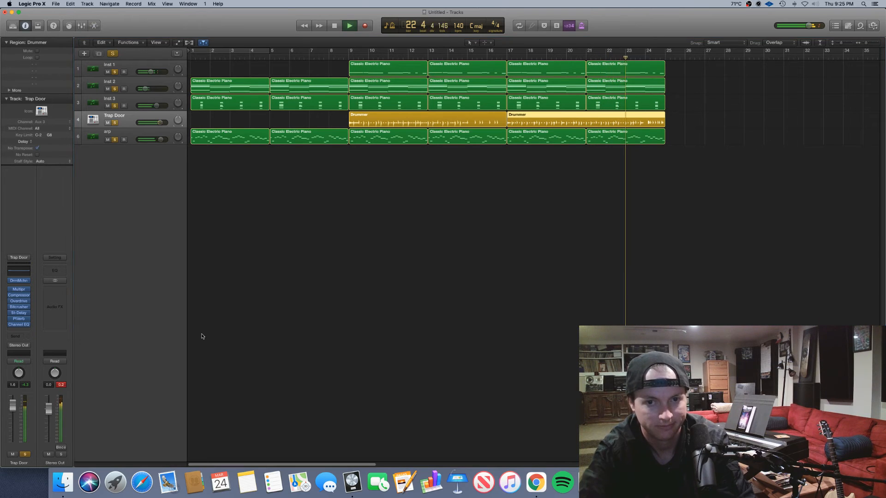
- Convert both Drummer regions on the Trap Door track to MIDI regions
scroll(226, 359, left, 1)
scroll(261, 223, left, 4)
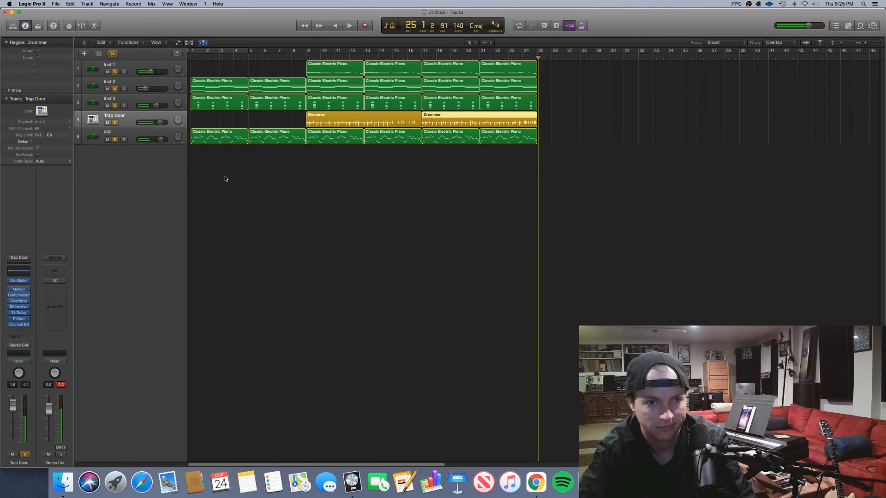
drag(263, 119, 442, 123)
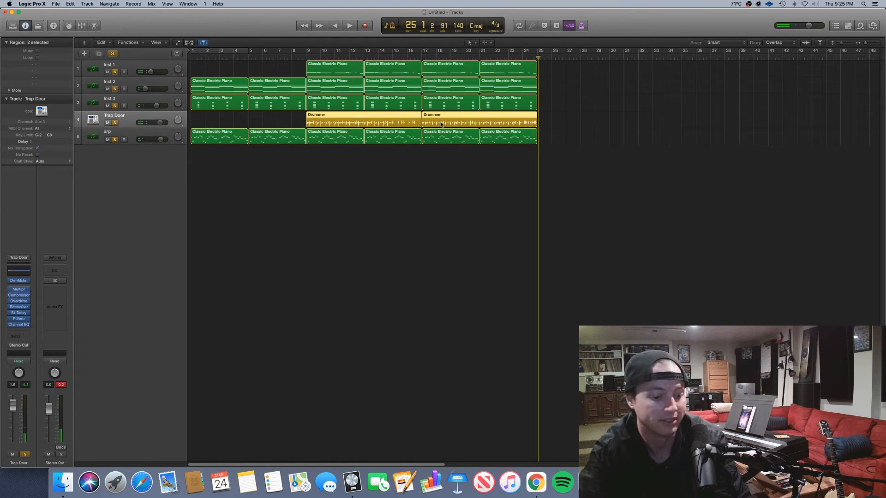
right_click(441, 124)
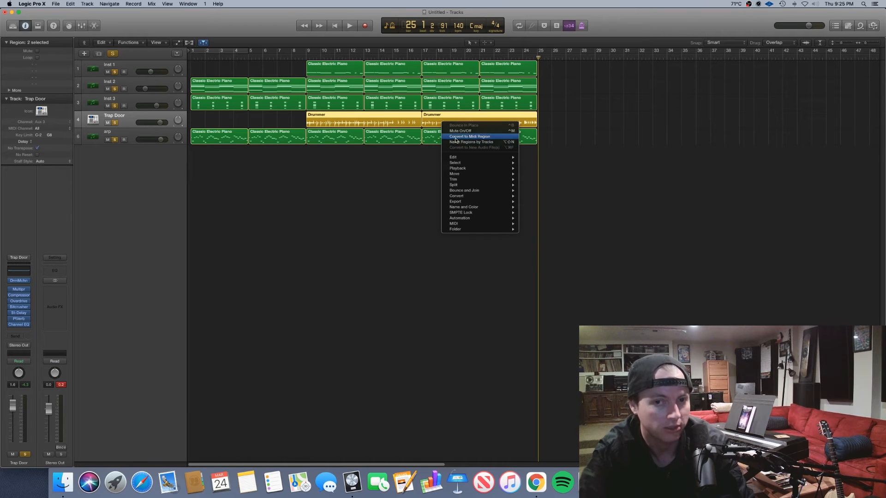
click(456, 138)
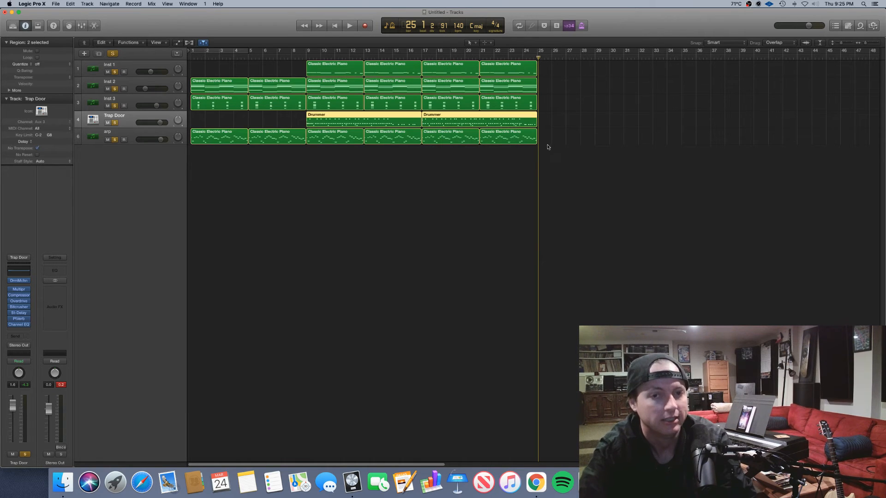
- Open the converted Drummer regions in the piano roll and examine their drum notes
double_click(365, 121)
scroll(459, 291, left, 5)
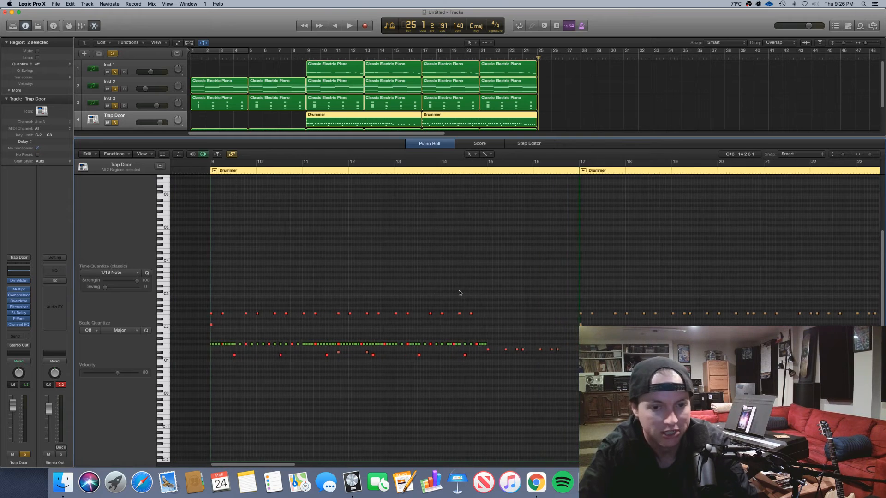
scroll(459, 291, down, 3)
scroll(468, 291, up, 3)
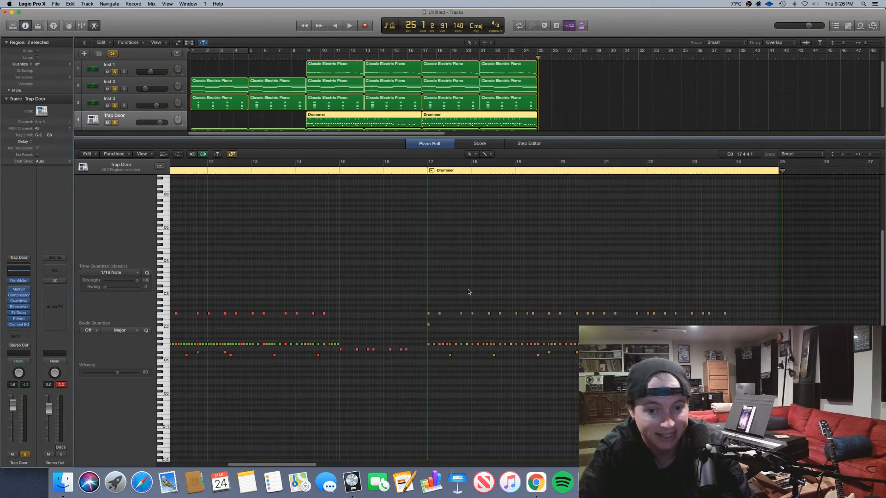
scroll(432, 291, left, 5)
key(space)
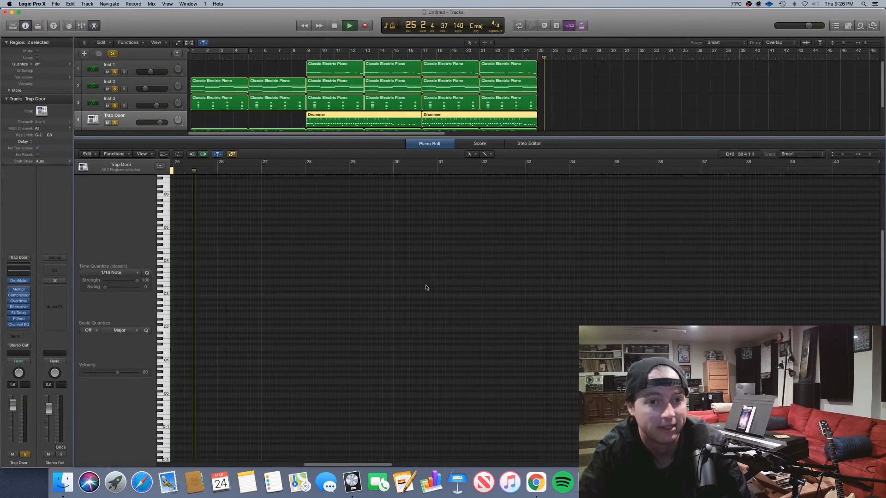
key(space)
- Play from bar 9 and add two notes in the uppermost drum row near the end of bar 16
click(307, 58)
key(space)
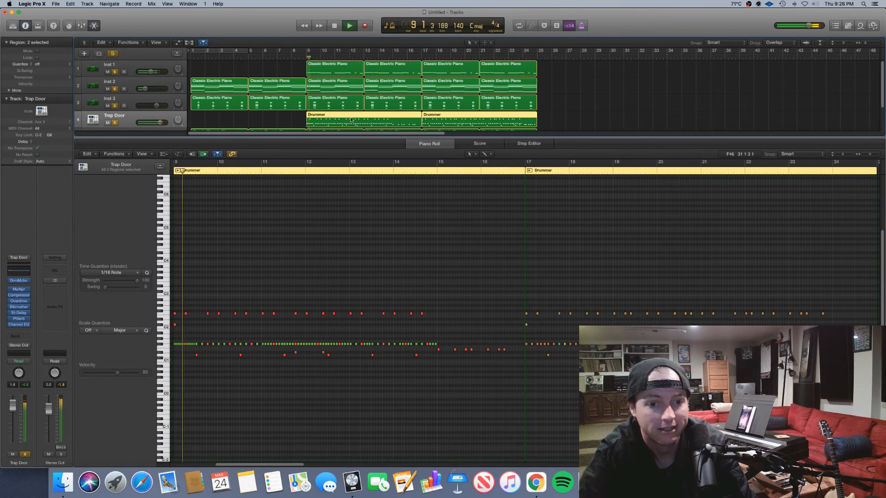
scroll(354, 334, up, 3)
scroll(354, 335, left, 5)
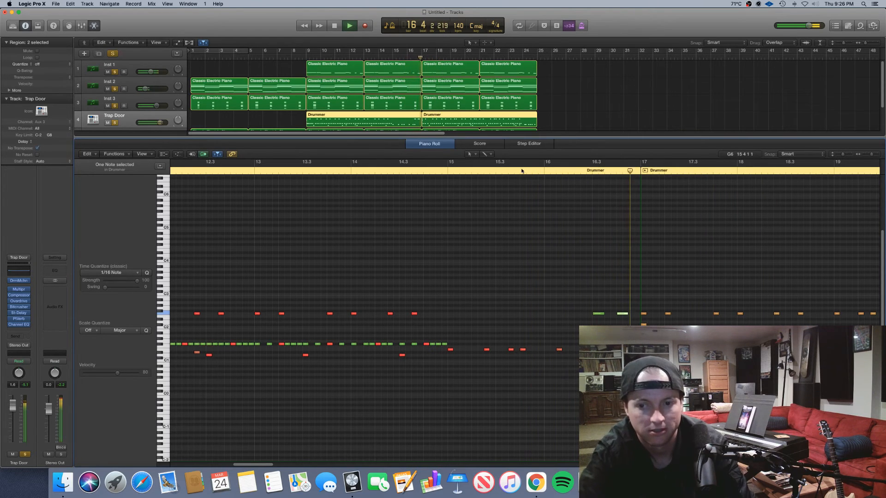
scroll(510, 306, down, 5)
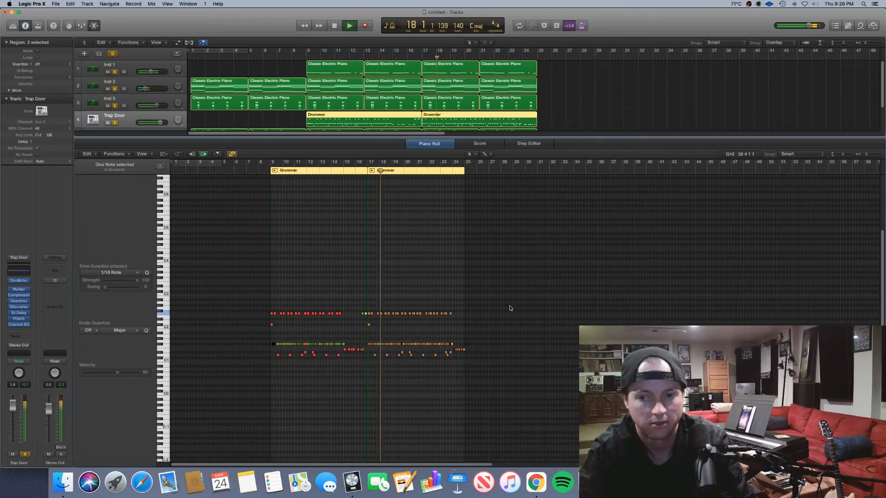
scroll(510, 306, up, 5)
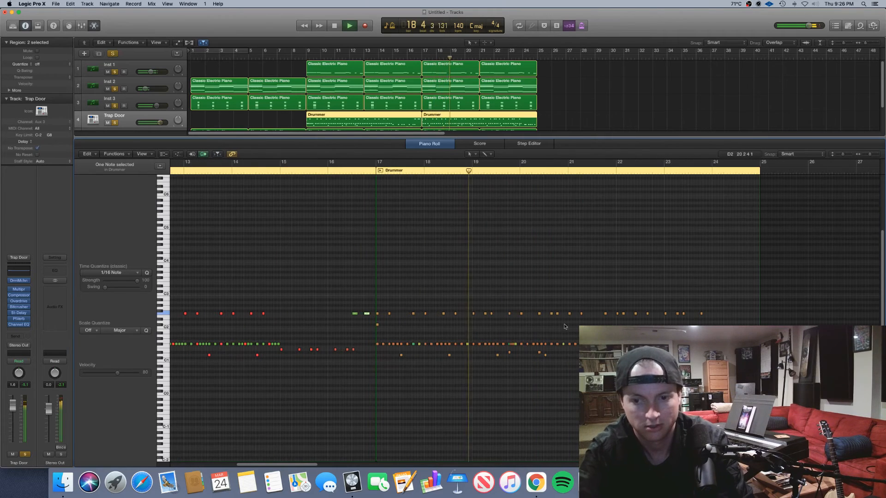
- Try two notes late in bar 24 of the uppermost drum row and replace that row's later bar 23 notes with one
click(738, 316)
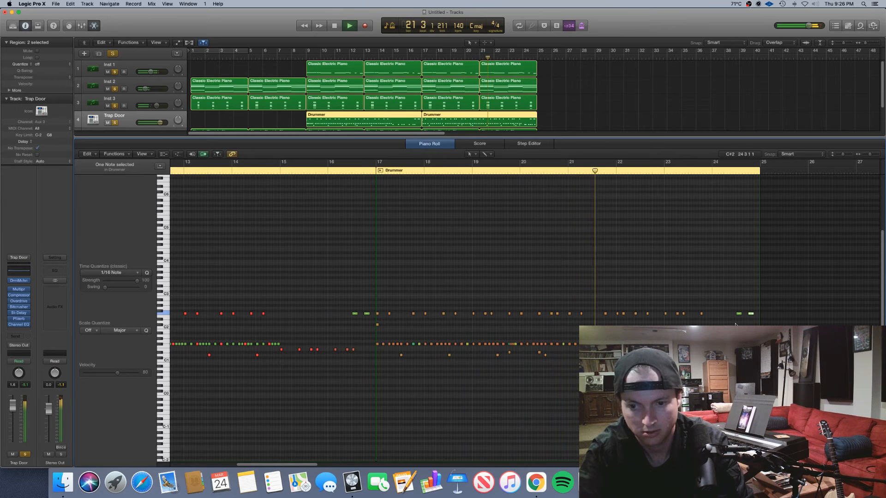
drag(752, 314, 753, 314)
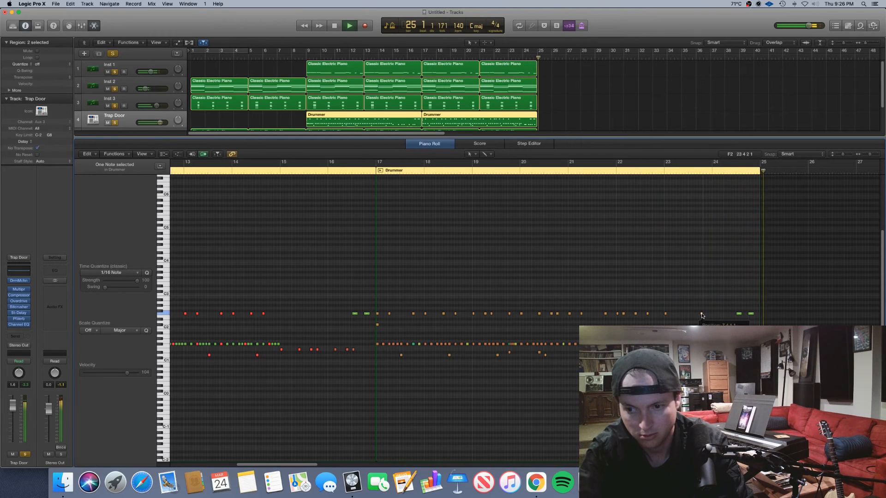
click(687, 314)
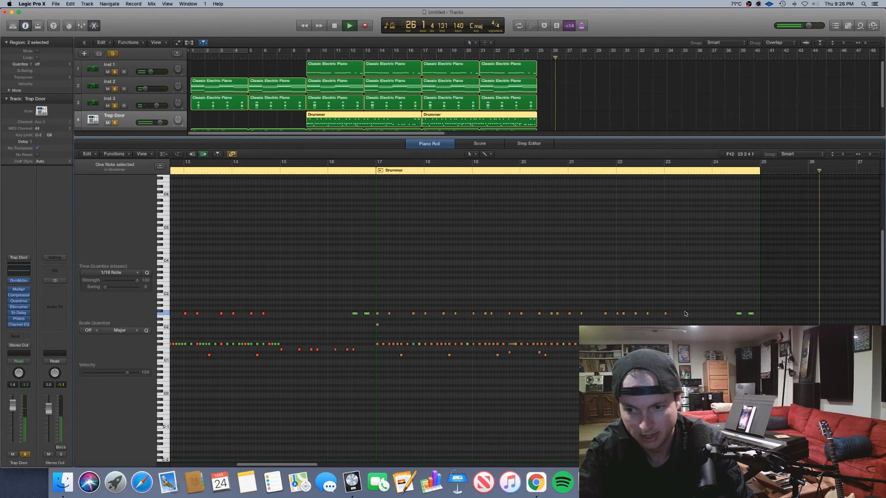
drag(688, 315, 690, 315)
click(650, 173)
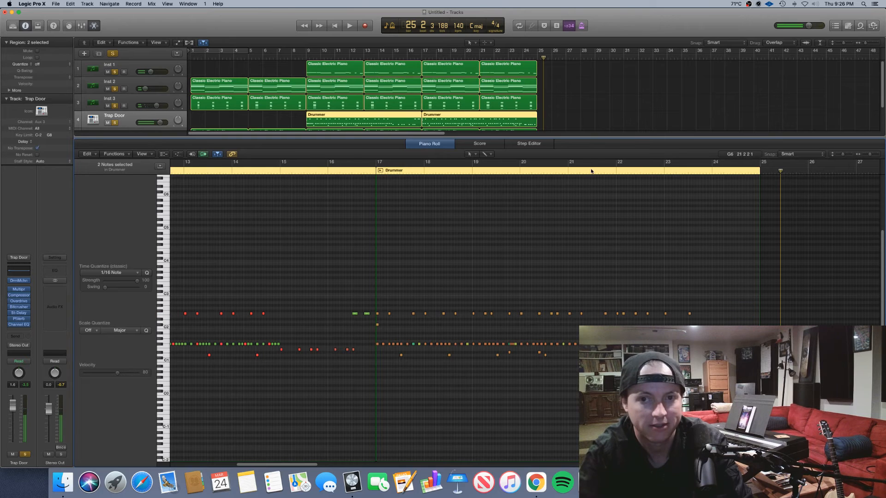
- Close the piano roll and copy the last two regions of Inst 2, Inst 3 and arp to bar 25
key(p)
key(super+Left)
key(super+Left)
click(335, 202)
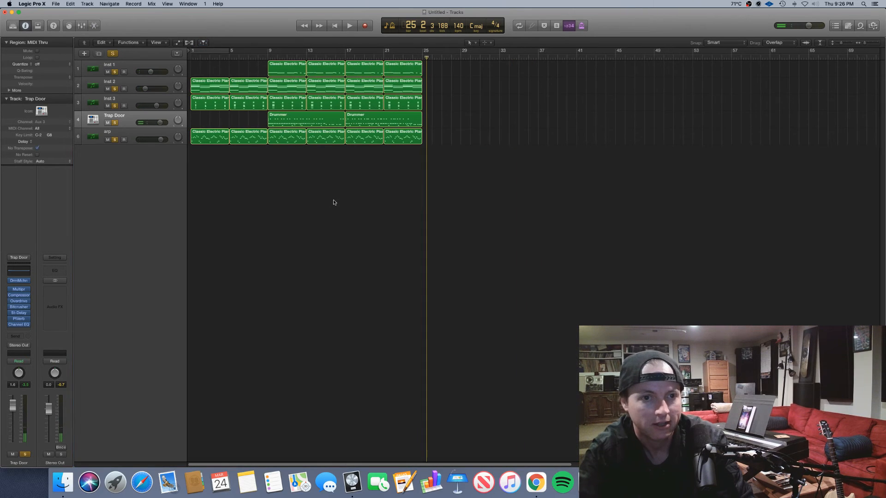
drag(238, 107, 469, 108)
click(437, 157)
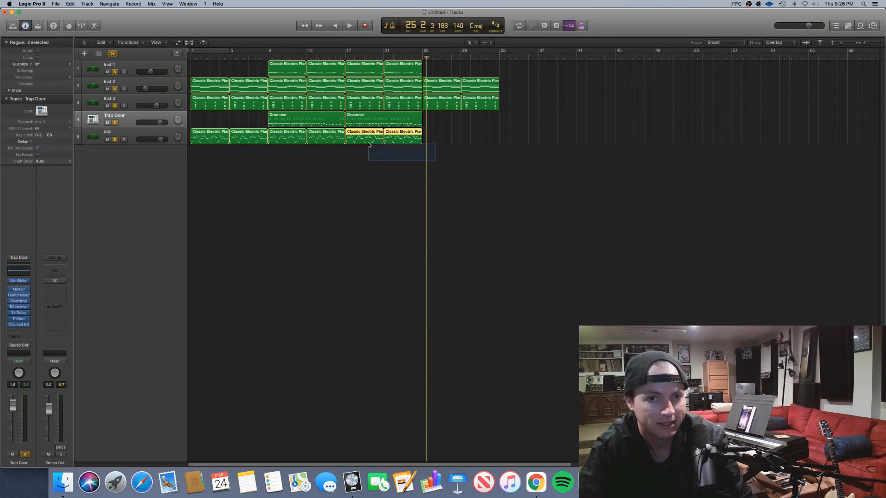
drag(363, 139, 442, 144)
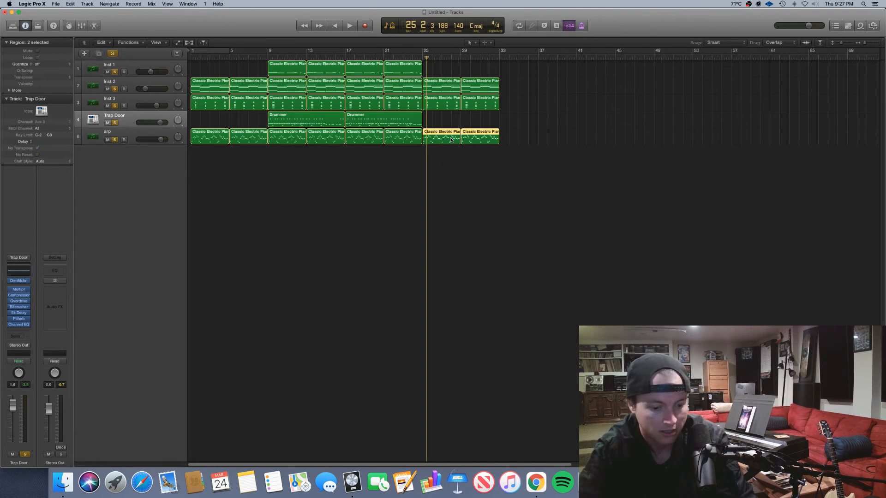
- Bounce the two copied arp regions at bar 25 in place to a new track and solo that track
key(ctrl+b)
key(Return)
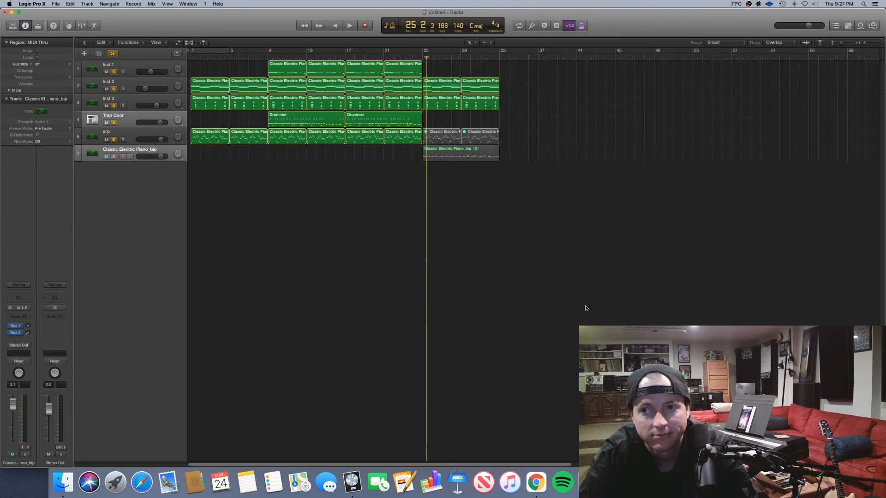
click(736, 4)
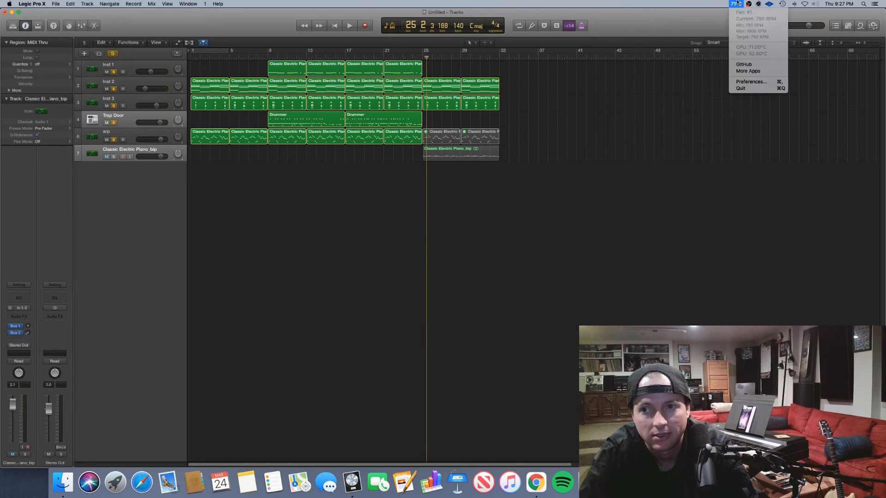
click(517, 206)
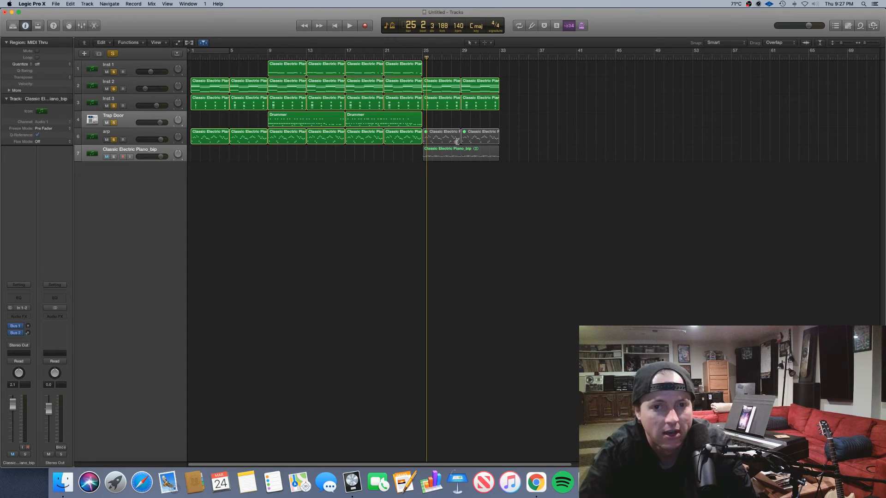
click(114, 157)
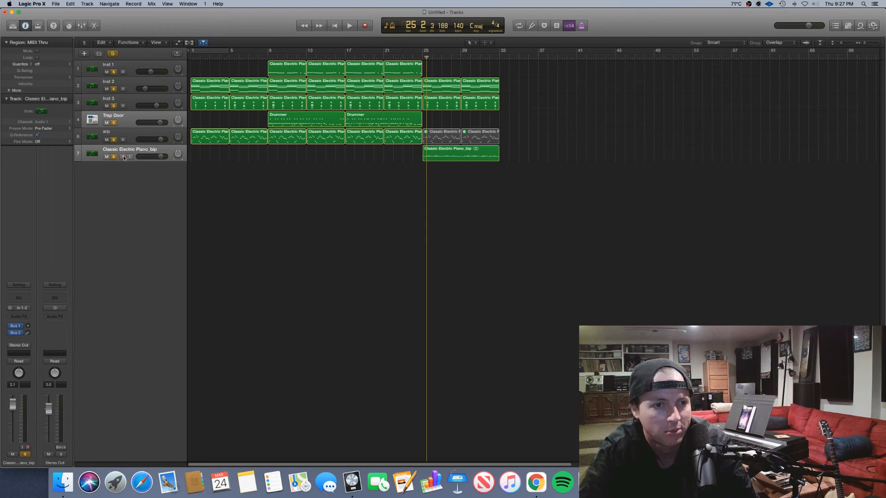
- Open the bounced arp region in the audio file editor and reverse its audio
double_click(463, 153)
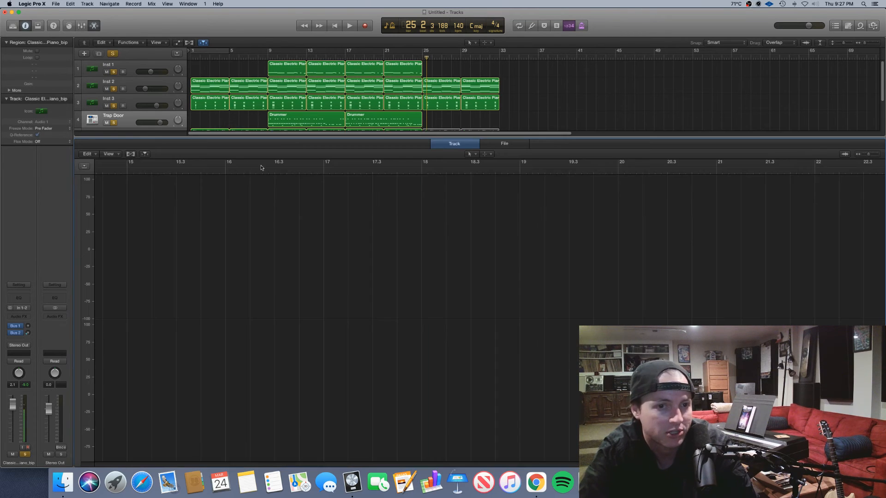
click(504, 143)
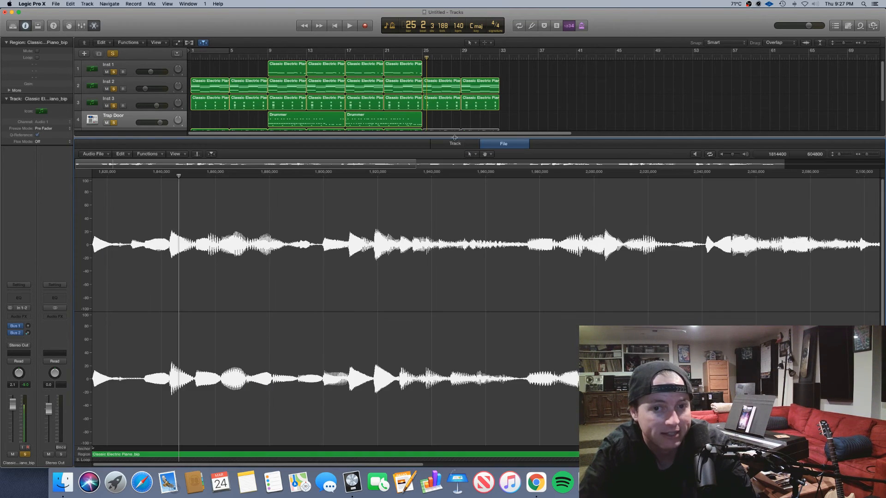
click(149, 154)
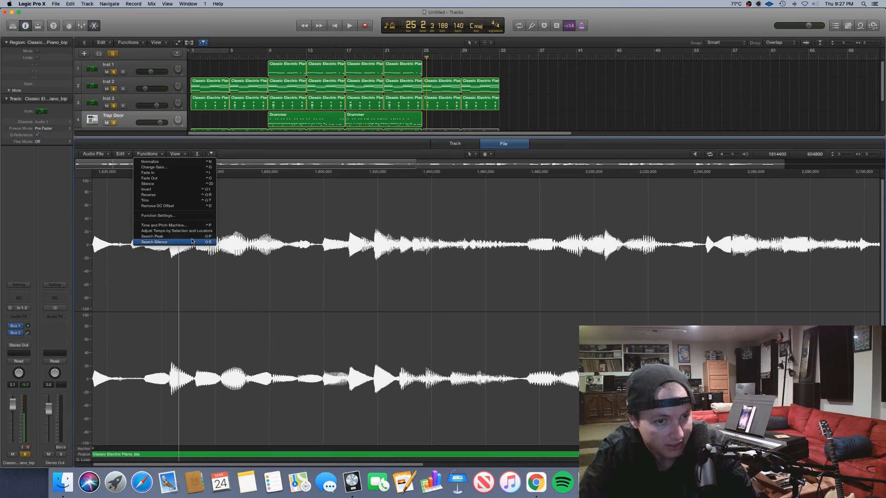
click(194, 220)
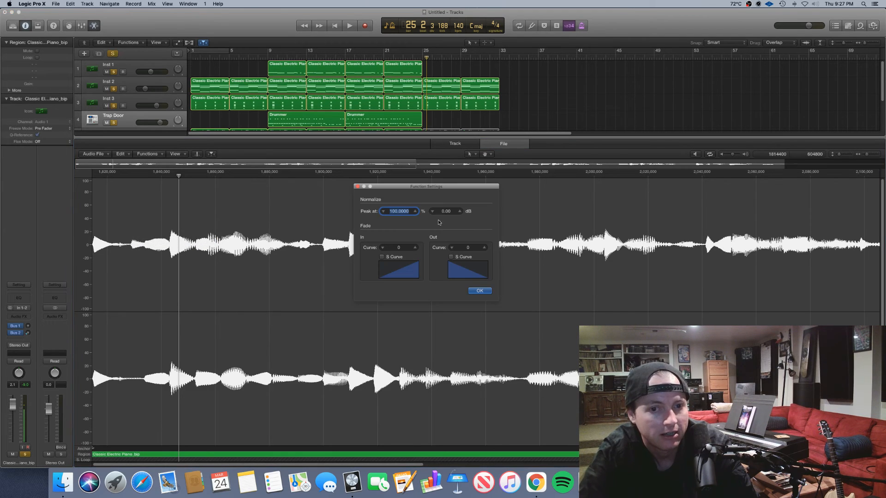
click(358, 187)
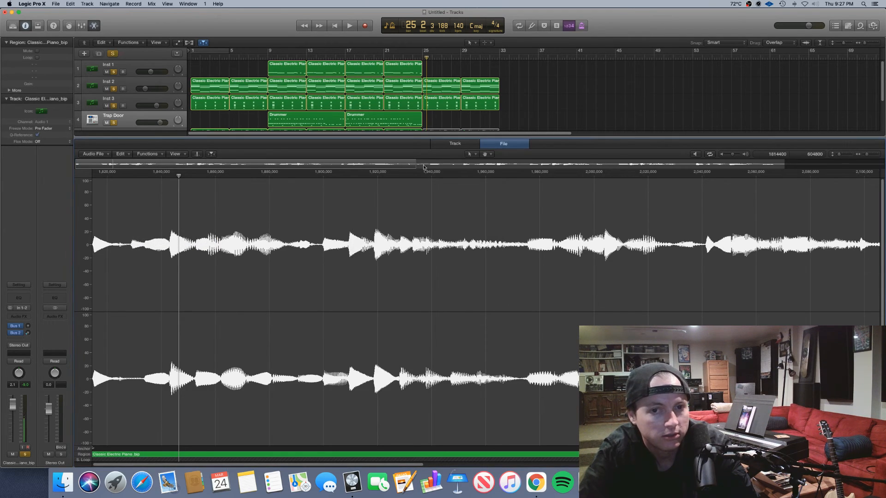
click(149, 154)
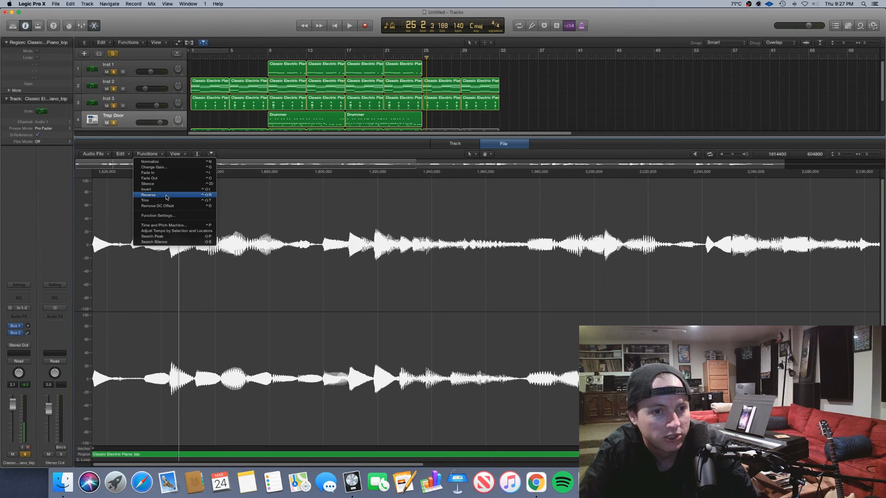
click(167, 195)
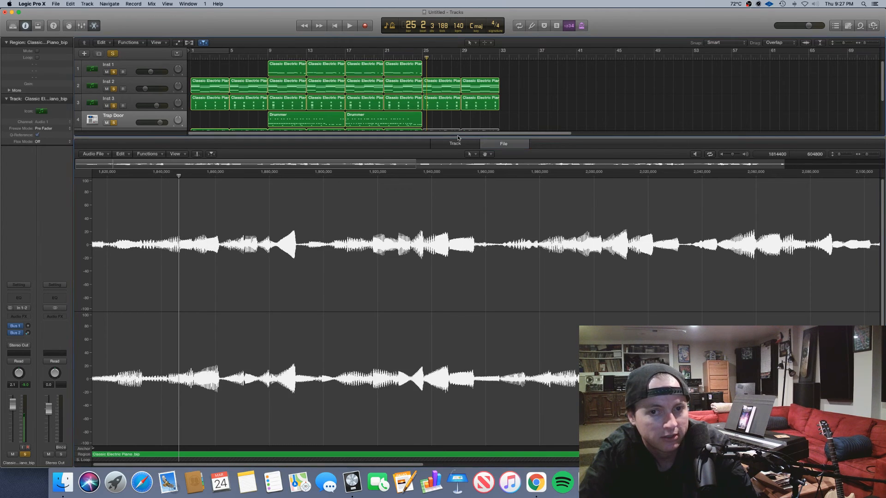
- Loop playback over bars 25 to 33 and unsolo Inst 1, Inst 2, Inst 3 and arp to isolate the reversed audio
key(e)
key(space)
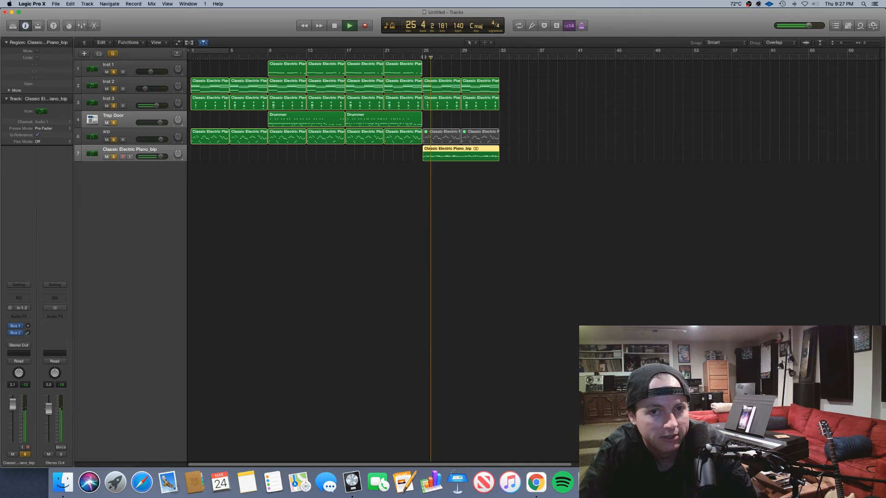
click(423, 58)
drag(424, 50, 499, 51)
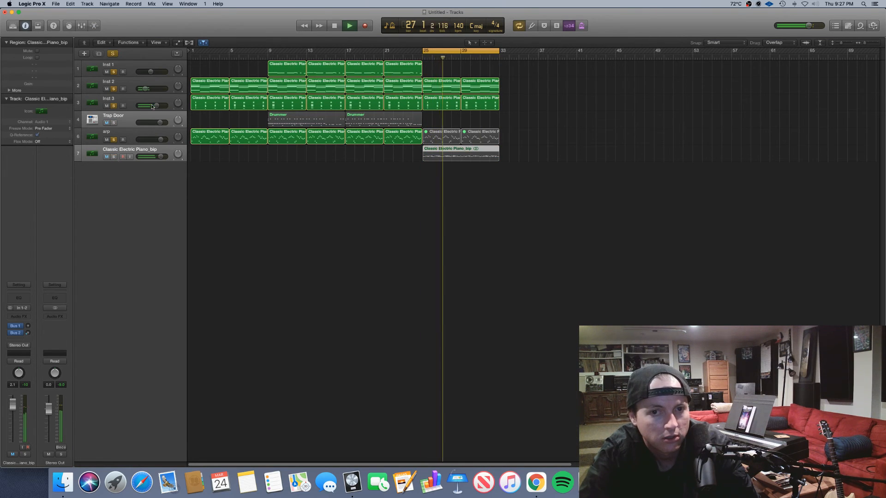
click(112, 53)
click(112, 53)
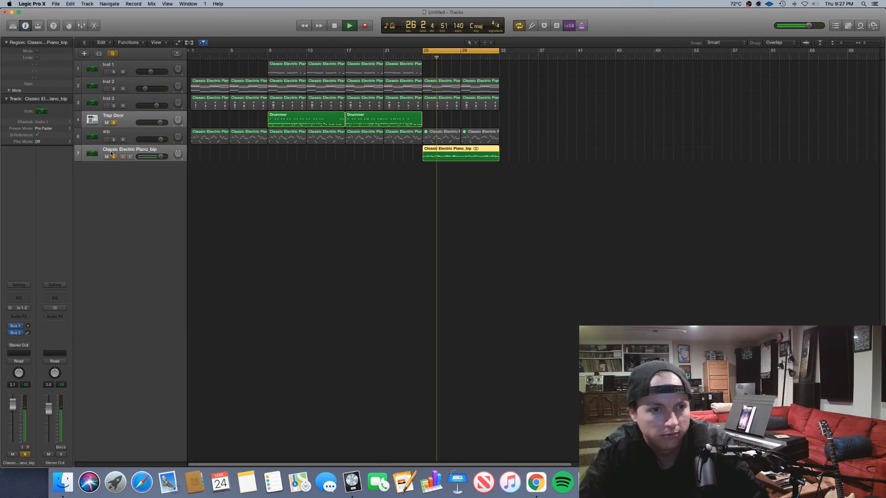
- Insert a Tremolo effect with its Factory Default settings on the bounced arp track
click(23, 318)
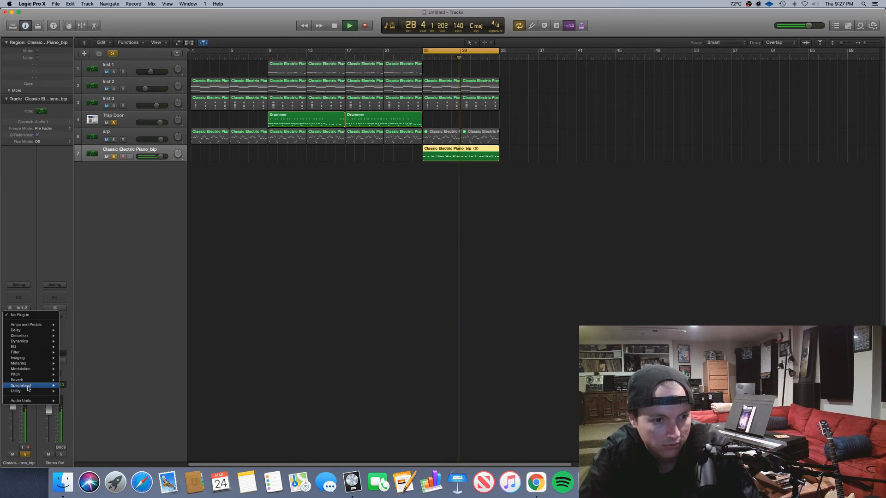
mouse_move(39, 369)
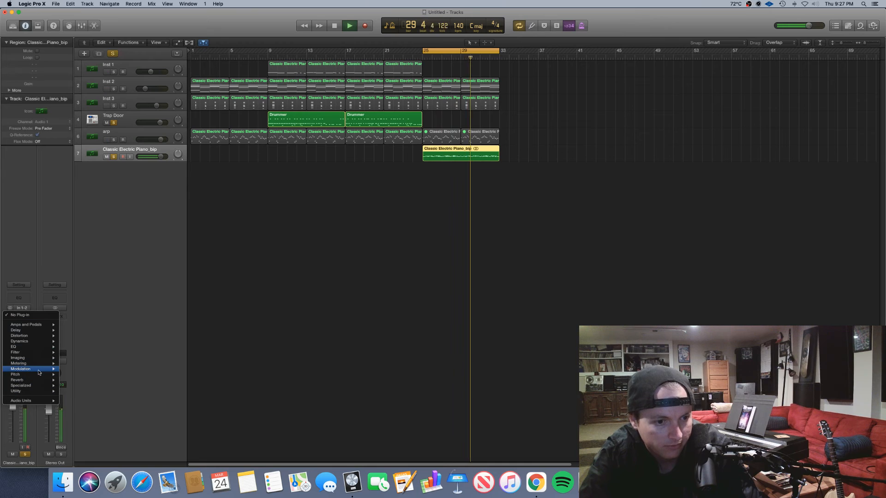
mouse_move(97, 424)
click(130, 424)
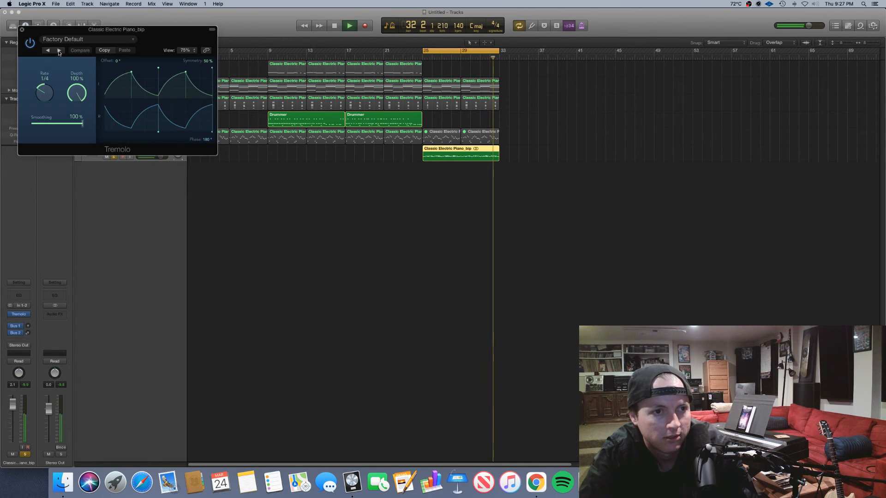
click(22, 29)
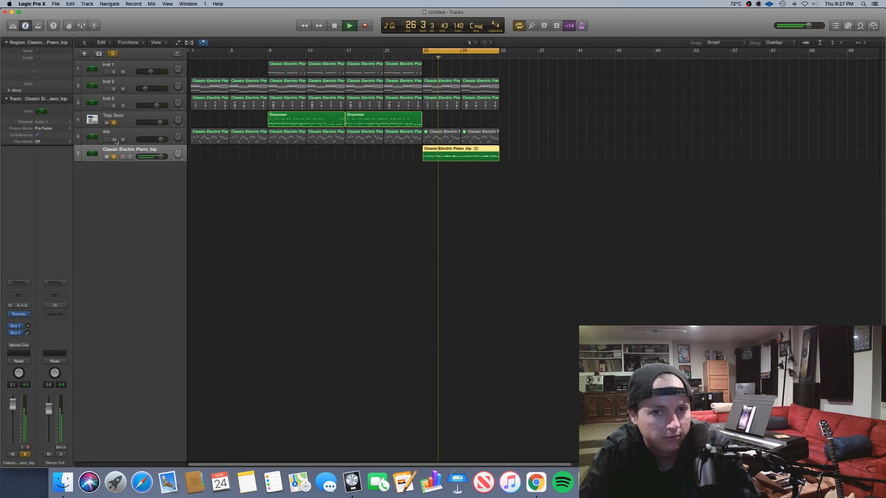
- Audition the reversed arp first with Inst 3 and then with Inst 2 soloed, restarting the loop
click(109, 109)
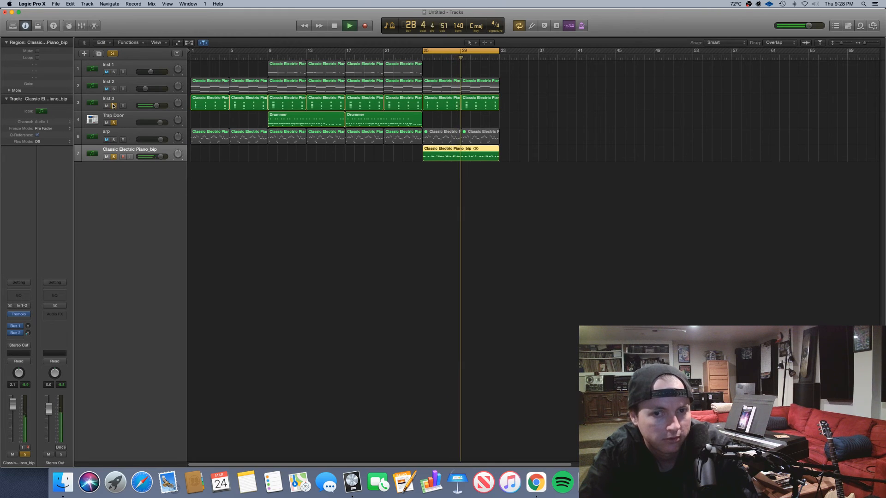
click(112, 90)
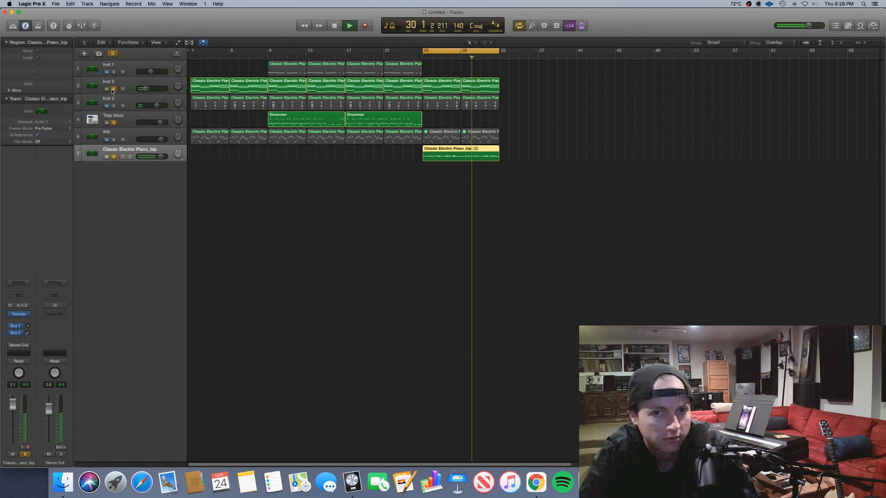
key(space)
key(space)
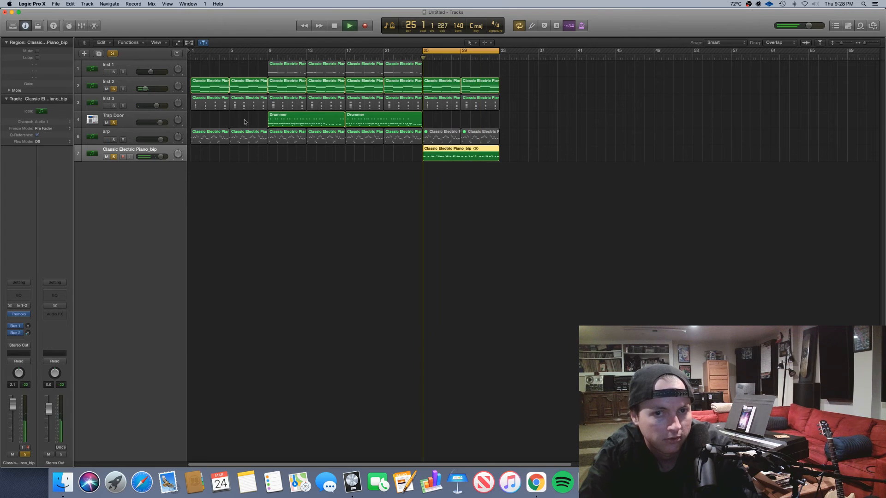
- Apply the Reverse Position MIDI transform to all notes of the two Inst 2 regions from bar 25 to 33
drag(517, 87, 436, 83)
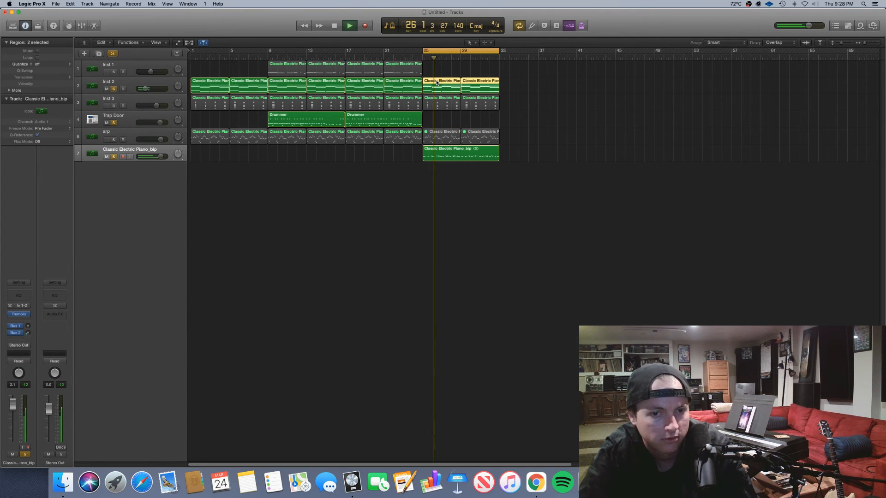
double_click(436, 83)
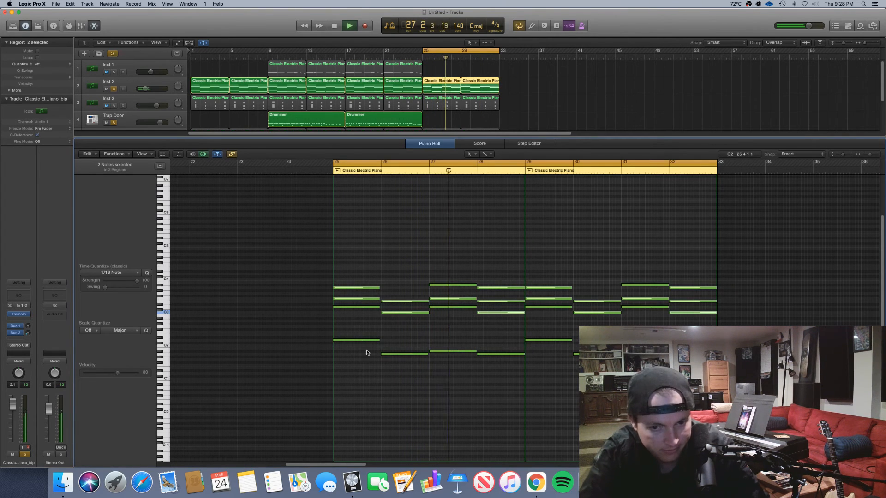
key(space)
drag(383, 377, 681, 251)
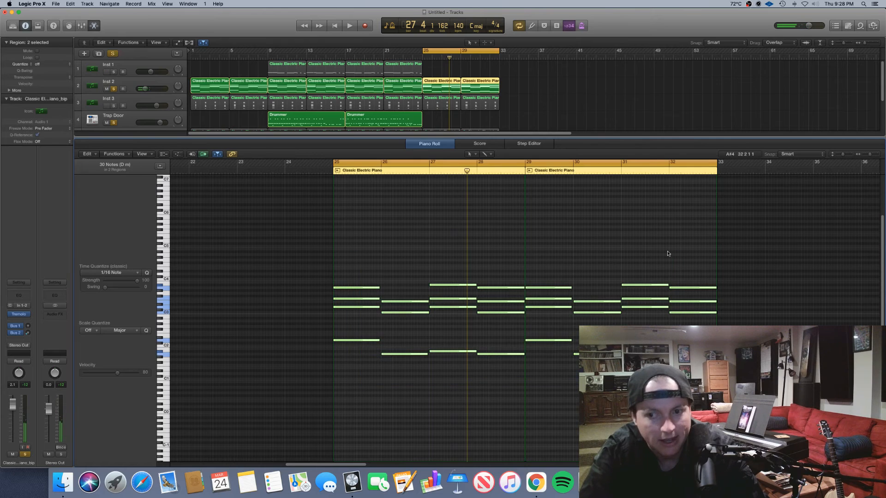
click(143, 154)
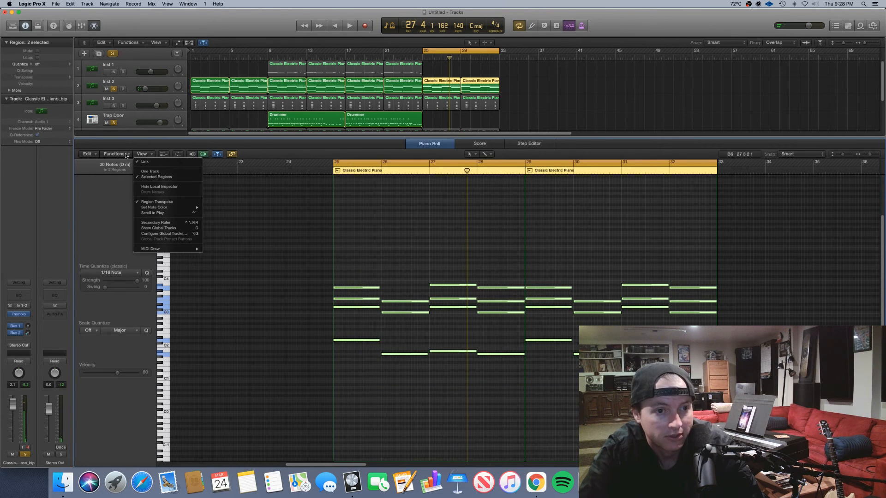
mouse_move(126, 155)
mouse_move(133, 220)
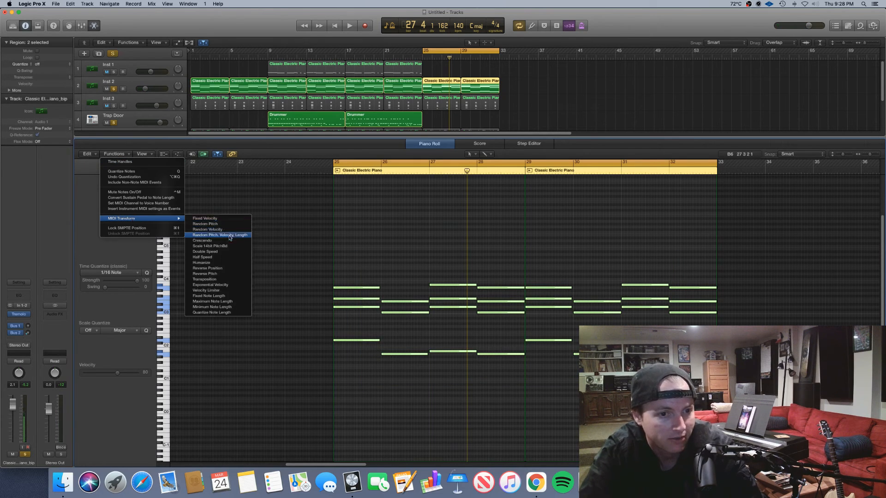
click(236, 270)
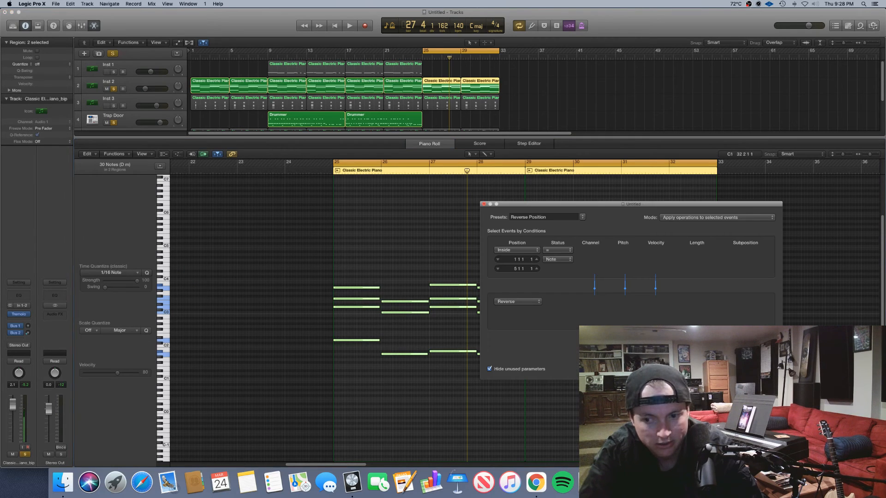
click(748, 369)
click(484, 206)
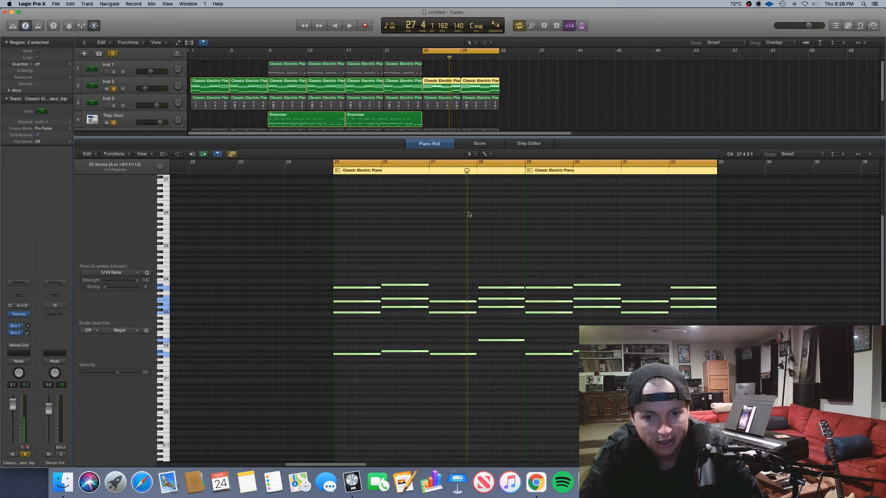
- Audition the reversed Inst 2 notes in the section from bar 25 and close the piano roll
click(490, 292)
drag(497, 361, 477, 340)
click(446, 334)
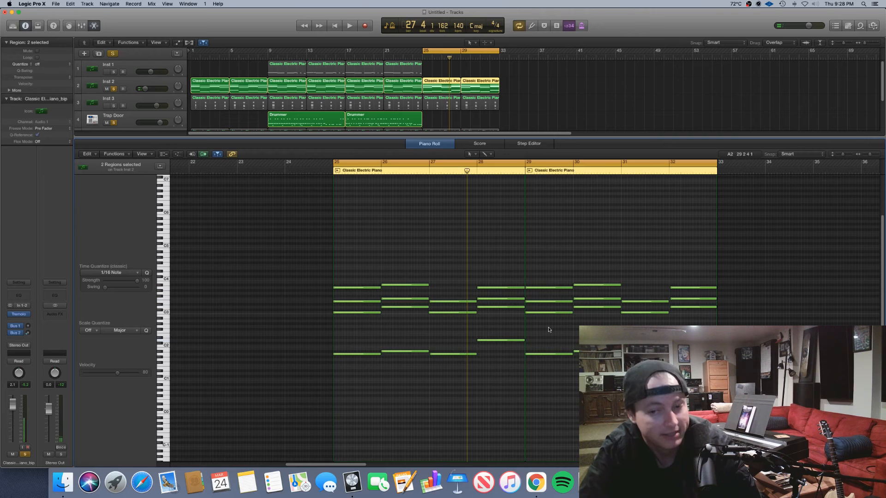
drag(713, 323, 671, 287)
key(space)
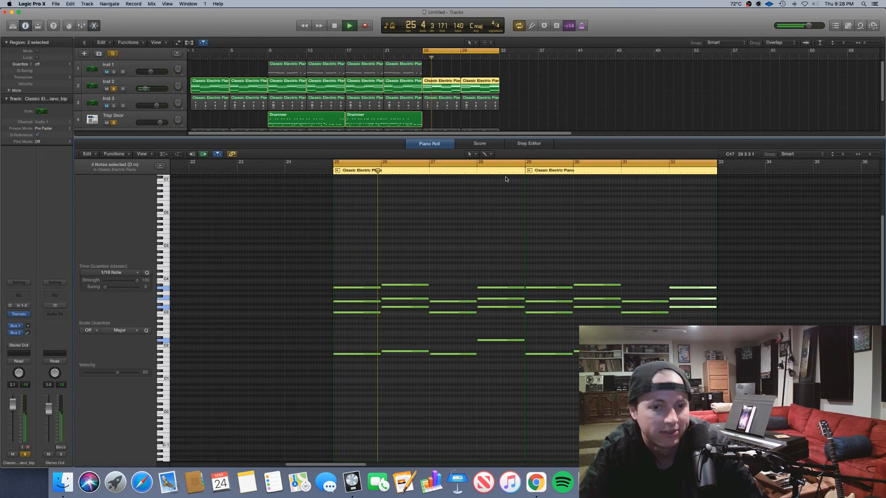
key(e)
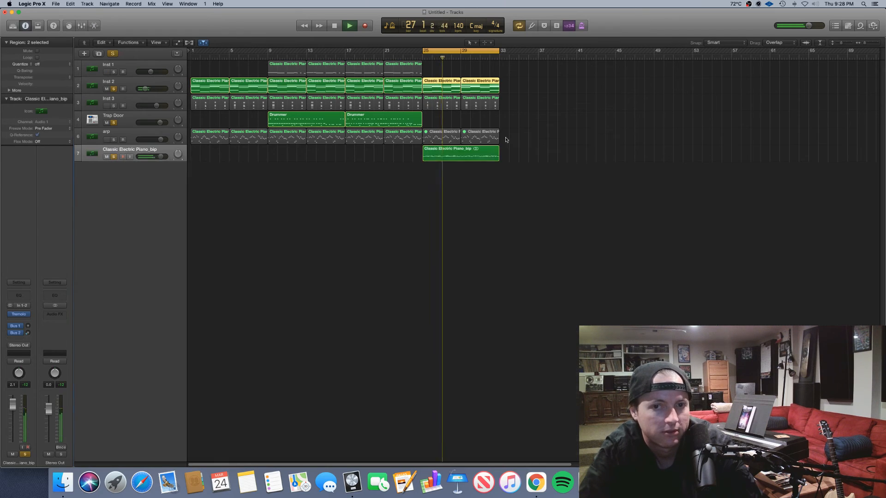
- Select the notes of the two Inst 3 regions from bar 25 to 33 in the piano roll and audition them with Inst 3 soloed
click(493, 120)
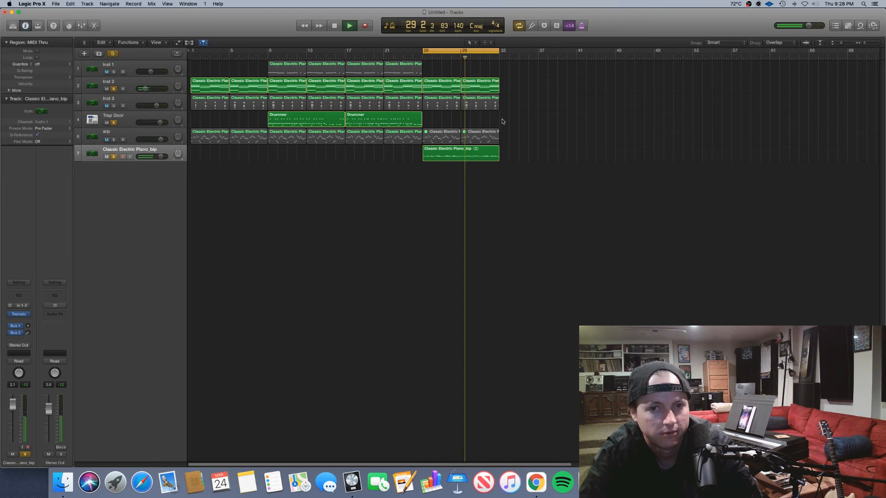
drag(517, 108, 439, 99)
key(p)
drag(773, 372, 377, 229)
mouse_move(379, 288)
mouse_down()
mouse_move(342, 287)
mouse_move(374, 289)
mouse_up()
click(140, 110)
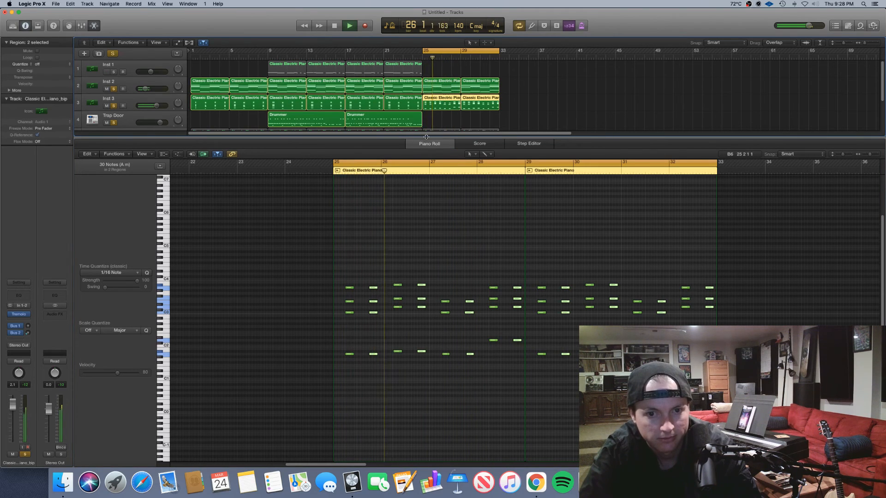
key(p)
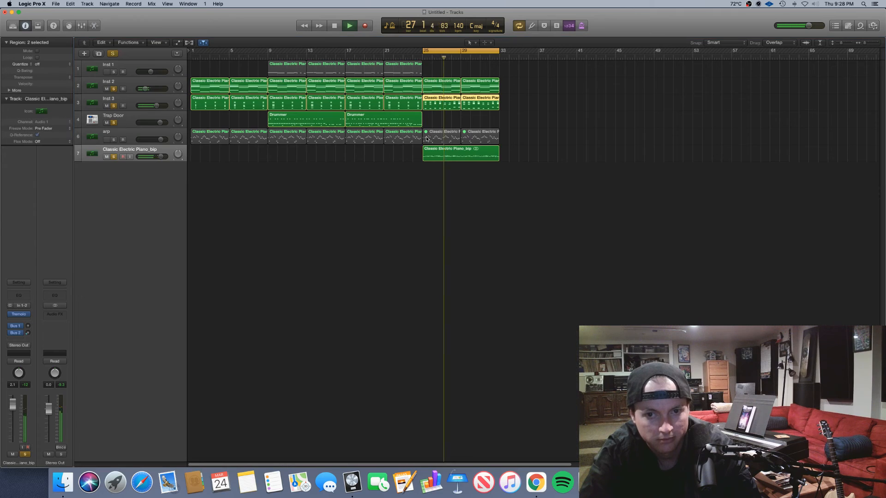
- Delete the two Inst 3 regions from bar 25 to 33 and stop playback
click(445, 115)
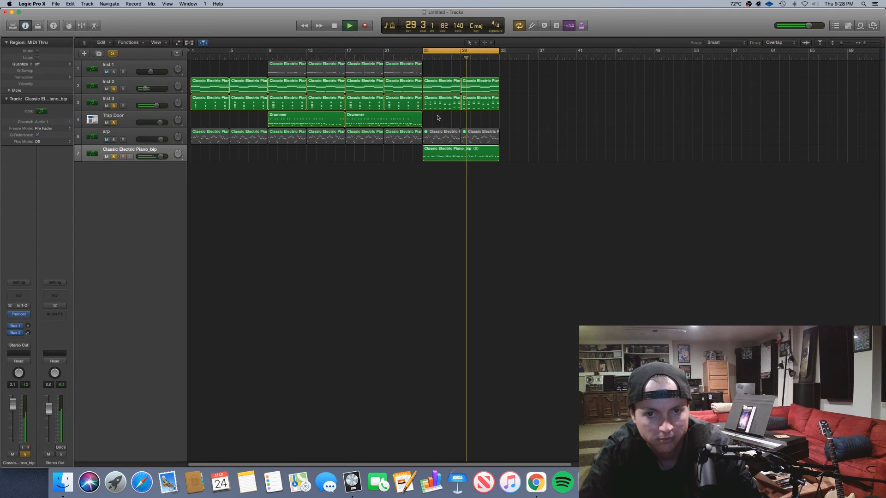
drag(442, 116, 465, 108)
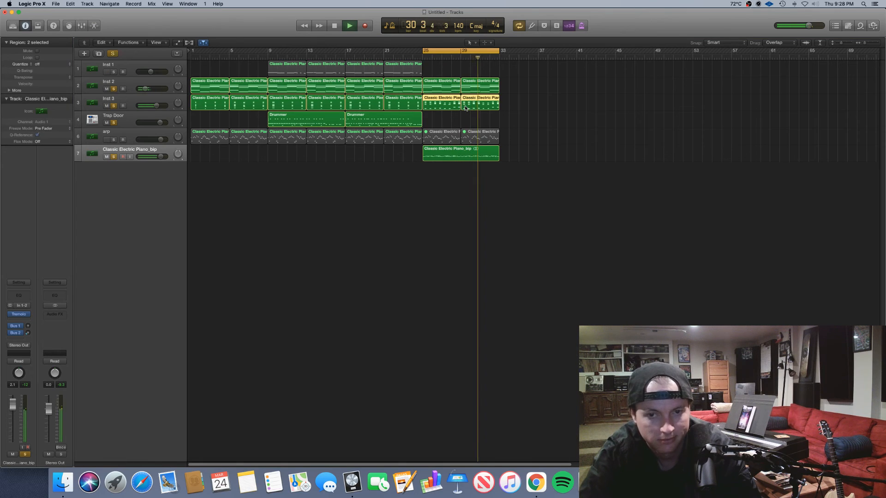
key(Delete)
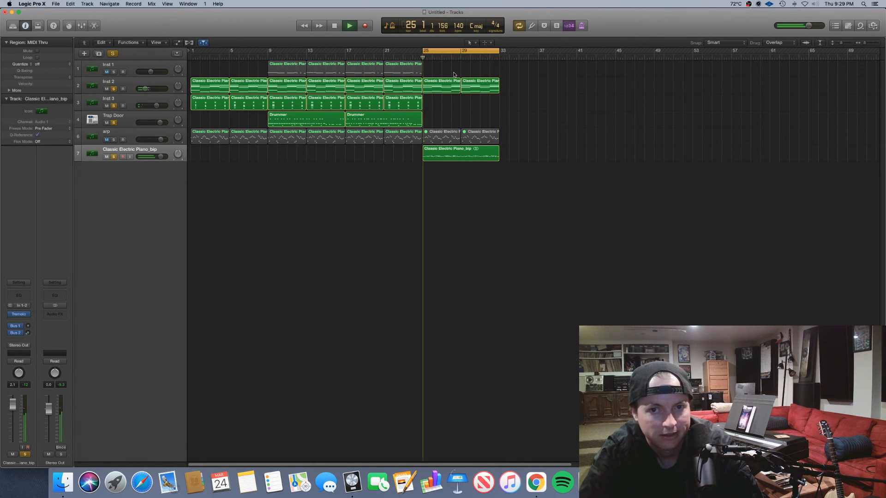
key(space)
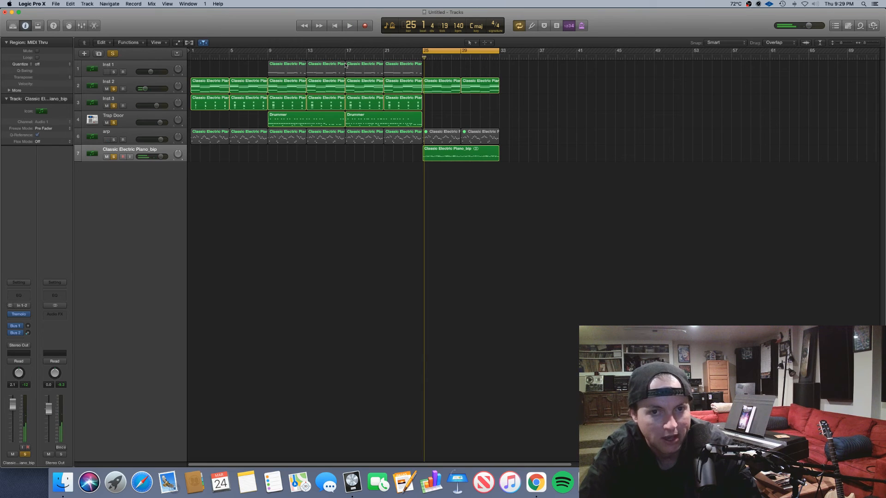
- Clear all track solos and loop playback over bars 9 to 33 to audition the full arrangement
click(105, 72)
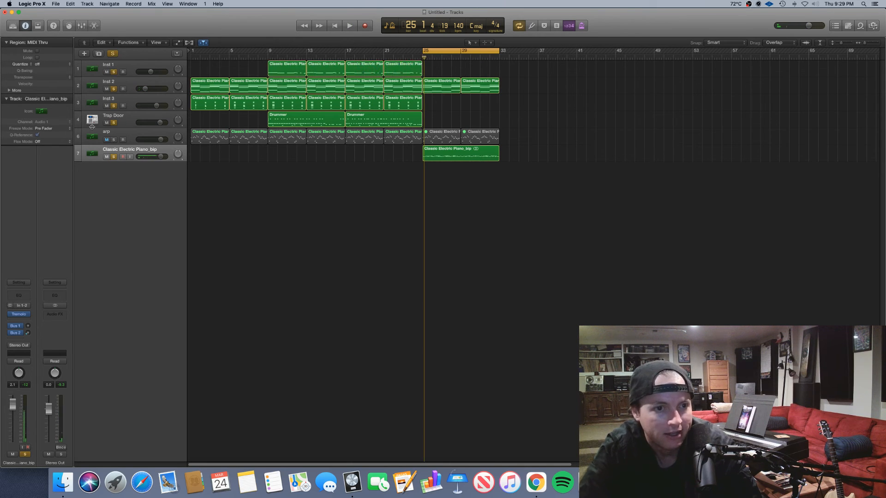
click(113, 54)
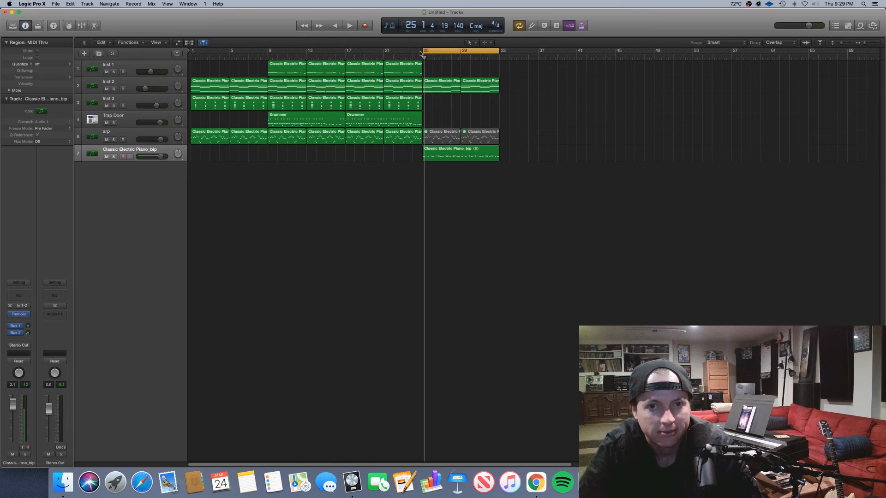
drag(423, 52, 270, 51)
click(377, 52)
key(space)
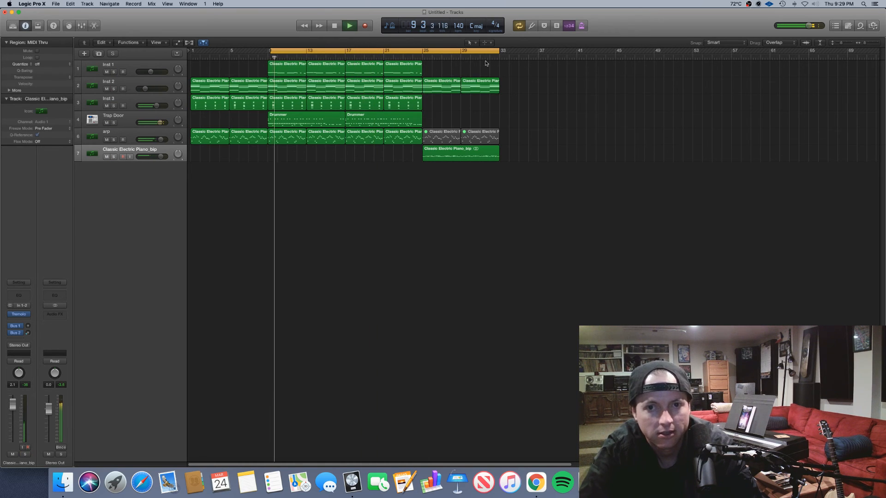
click(458, 57)
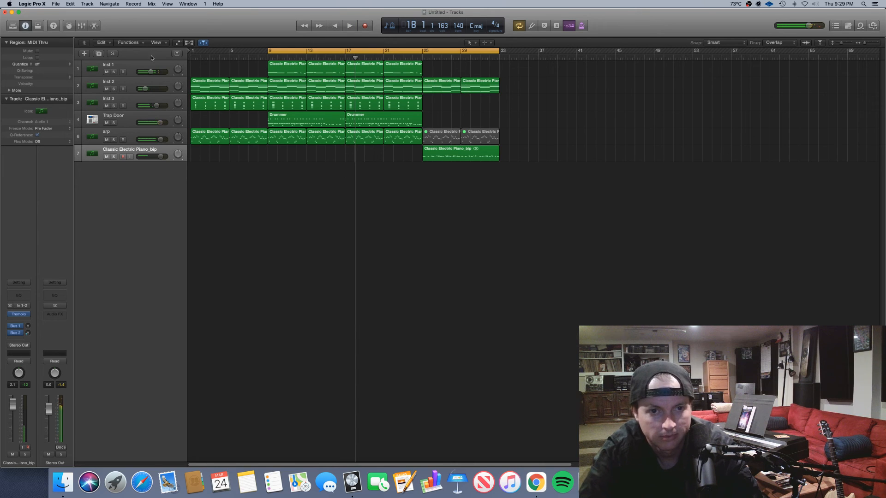
- Extend the cycle range back to bar 1, switch cycling off, and copy all regions of bars 9 to 25 to bar 33
drag(268, 50, 191, 50)
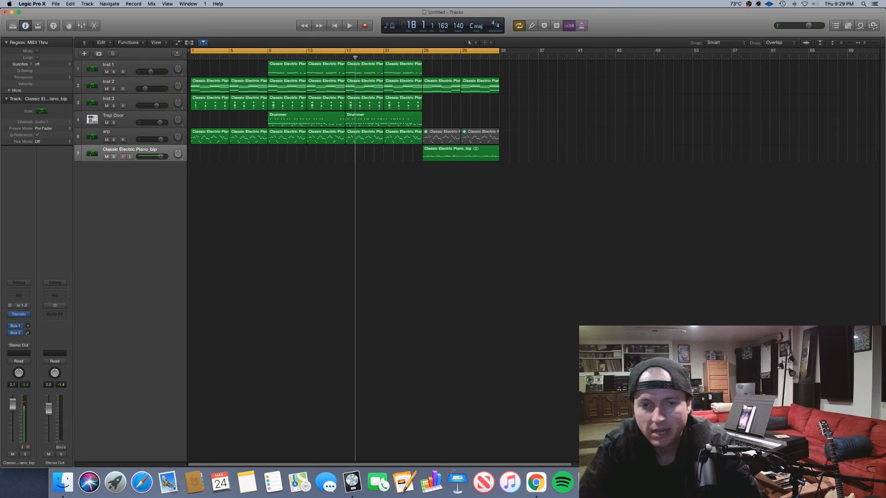
key(c)
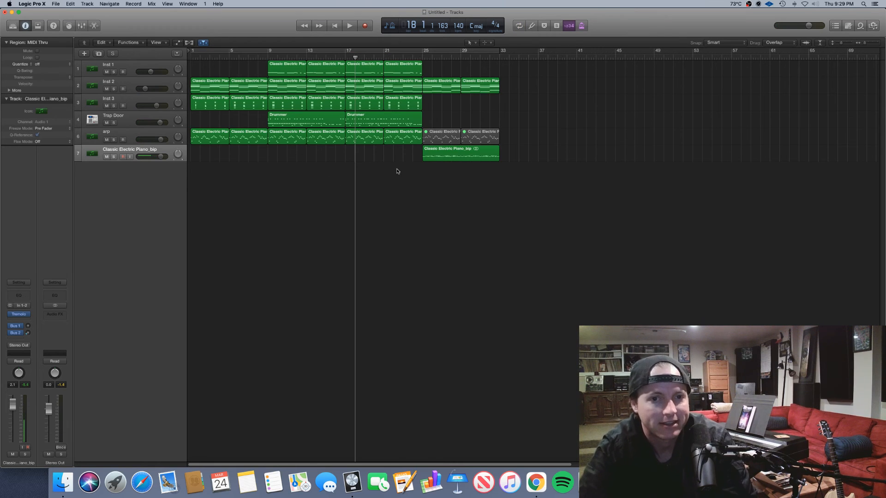
drag(397, 171, 516, 69)
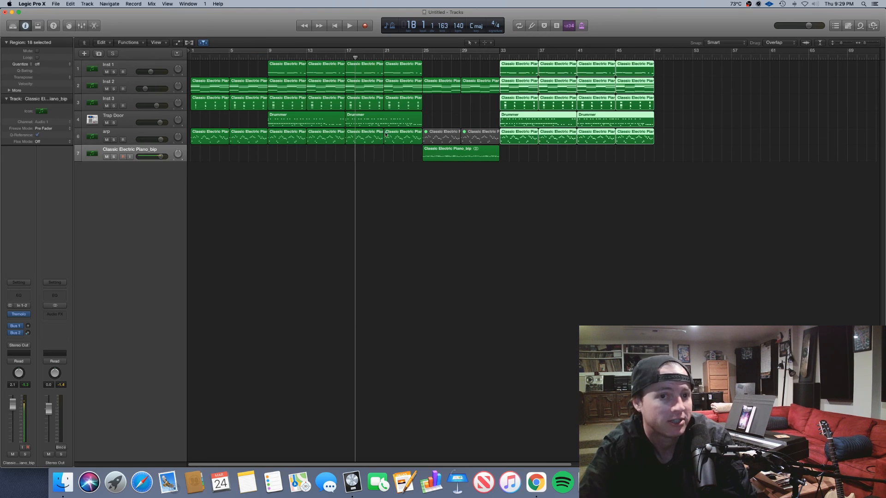
drag(447, 70, 307, 58)
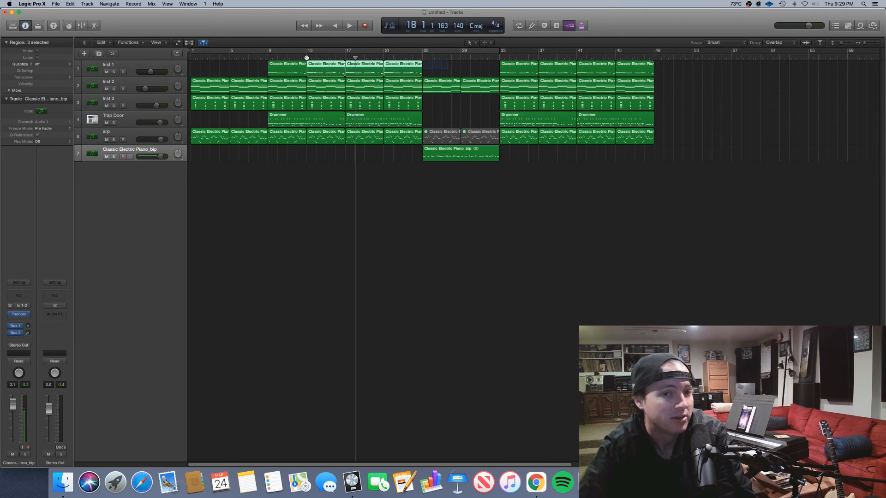
click(256, 68)
click(266, 56)
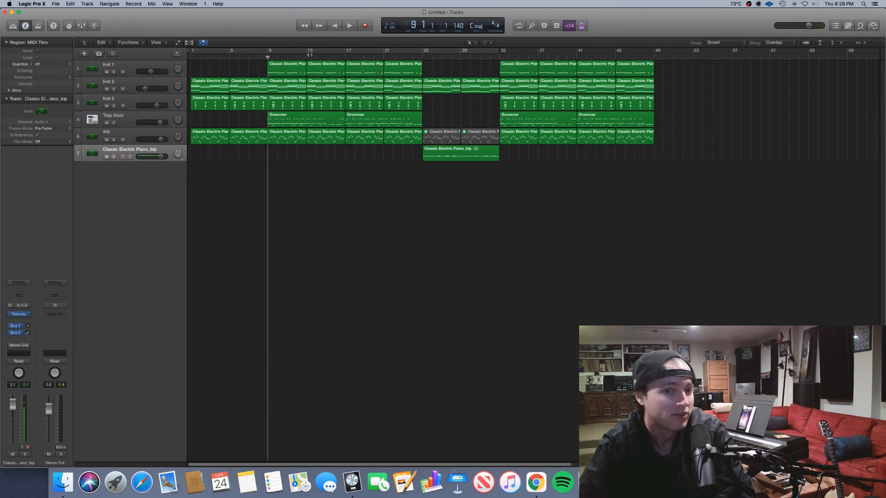
drag(308, 70, 412, 67)
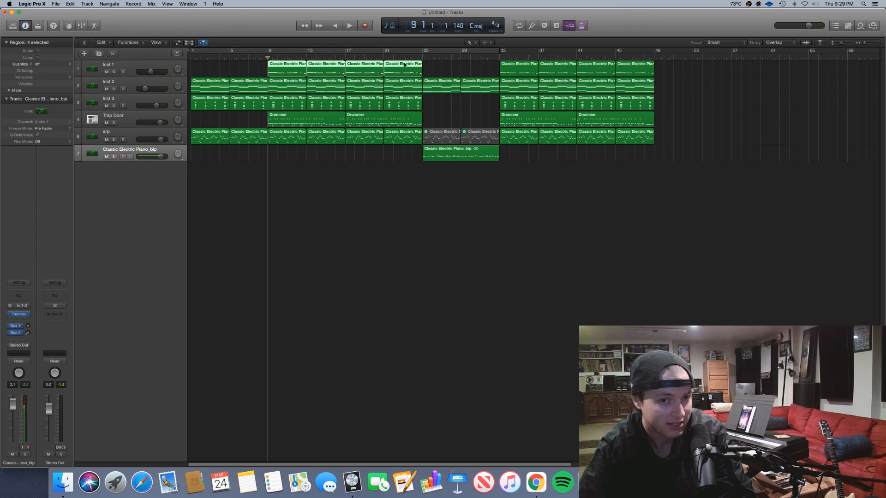
drag(208, 71, 400, 139)
click(439, 113)
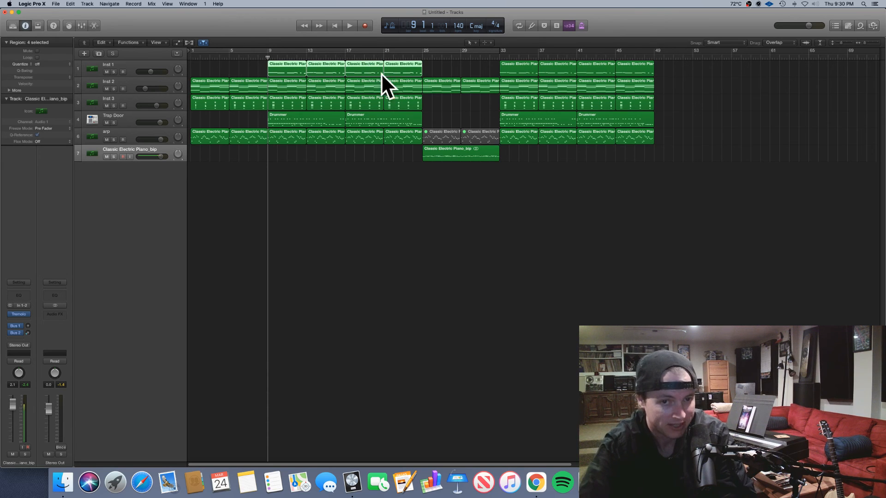
click(251, 69)
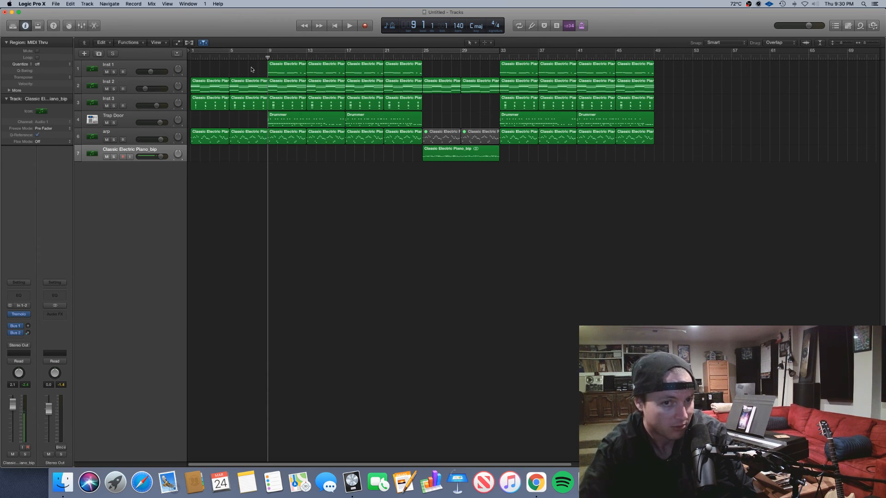
- Select the Inst 1 track and play the arrangement with the cycle range covering bars 1 to 53
click(110, 64)
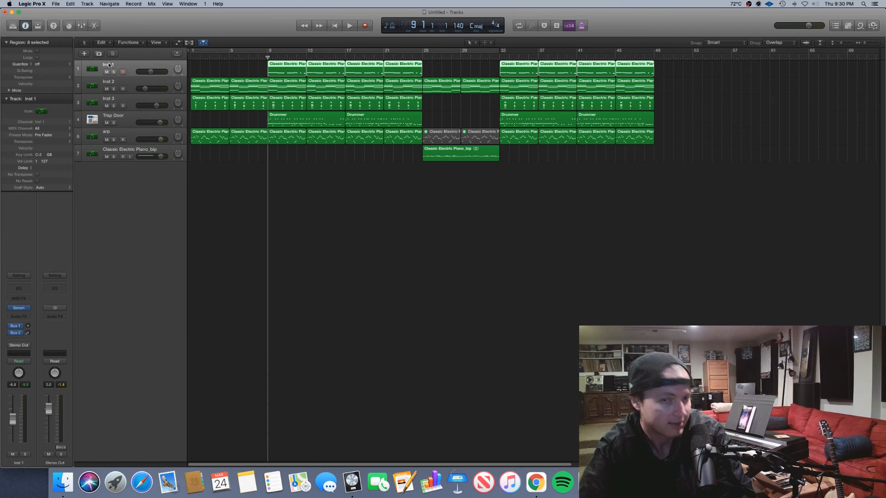
click(437, 50)
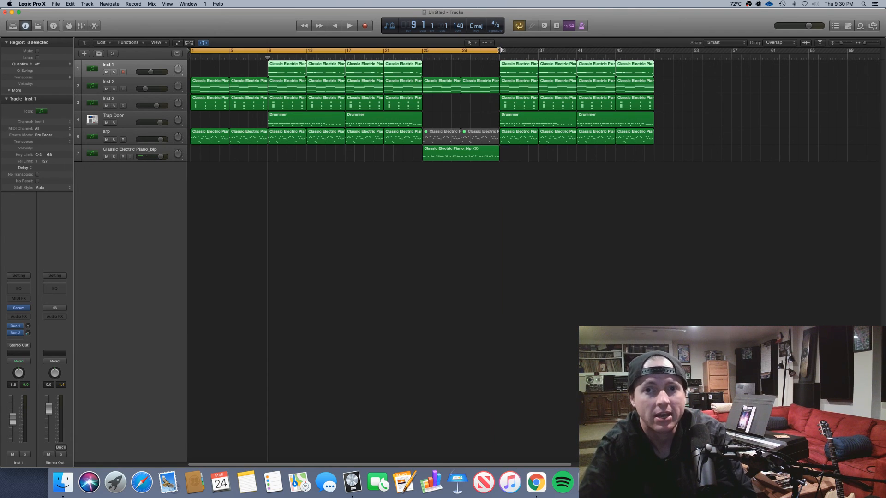
drag(499, 50, 693, 52)
key(space)
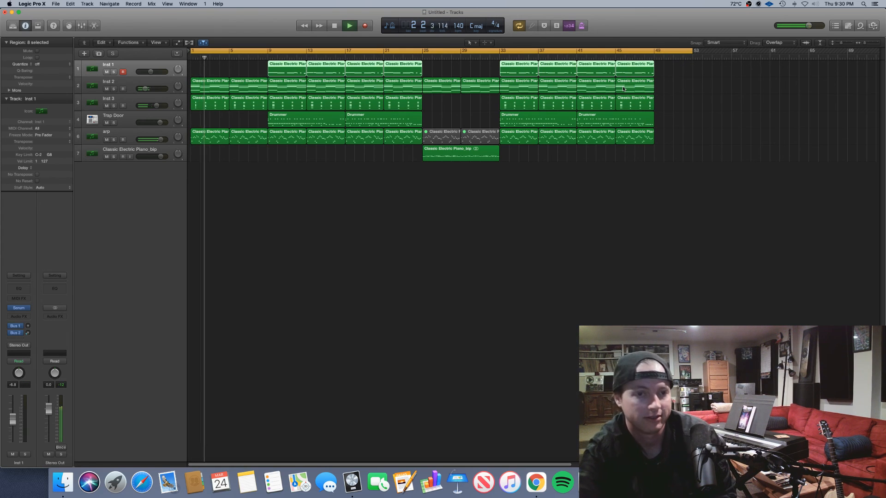
- Automate the Inst 3 volume to hold -11.7 dB until about bar 5 and ramp up to its original level at bar 9
key(a)
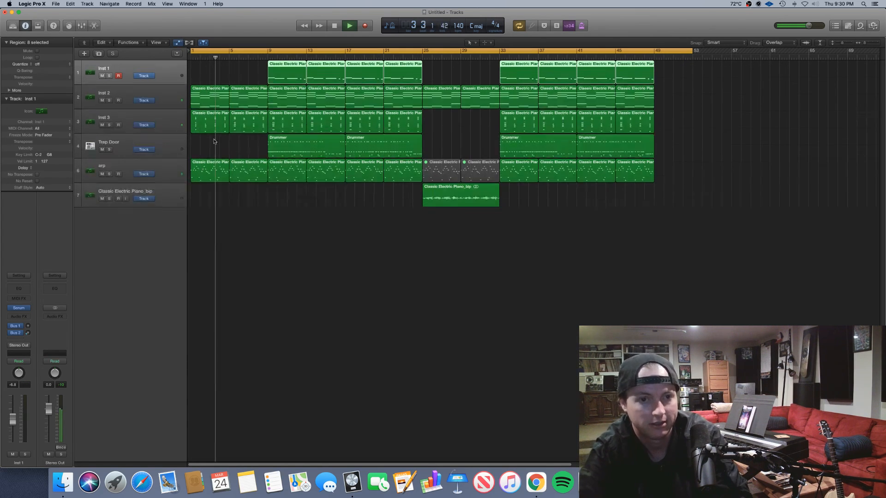
click(266, 140)
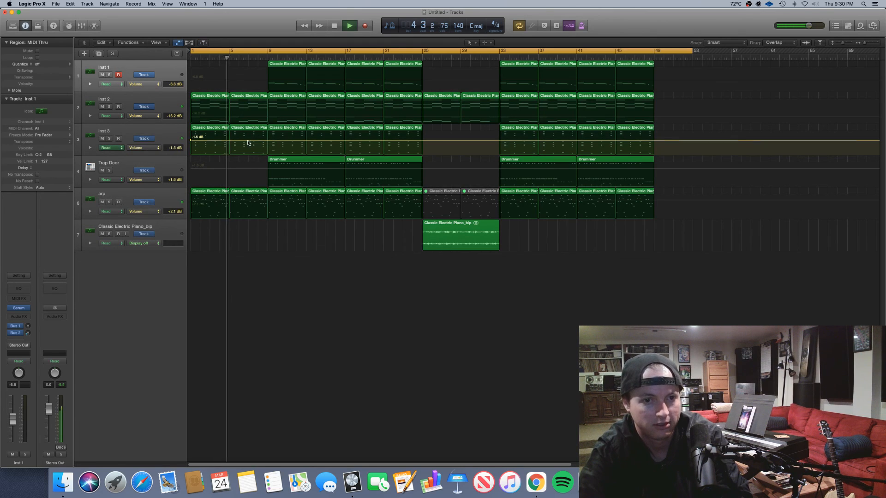
click(266, 141)
click(228, 141)
drag(213, 140, 213, 147)
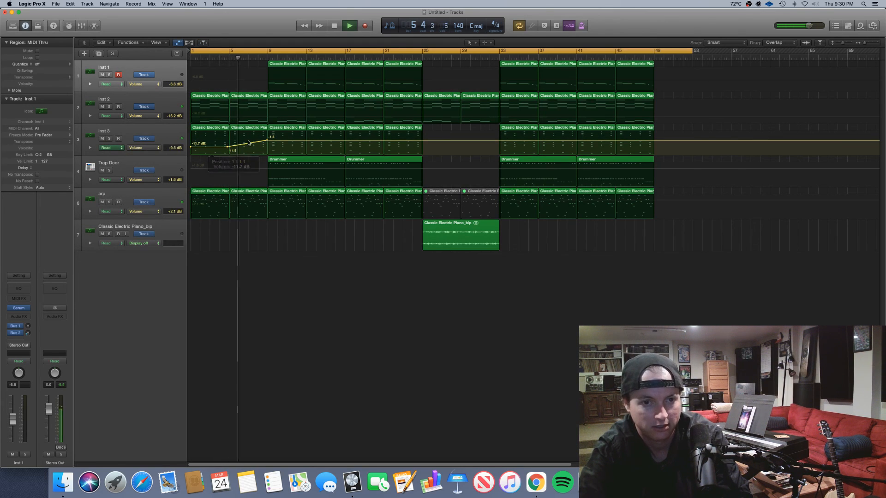
key(a)
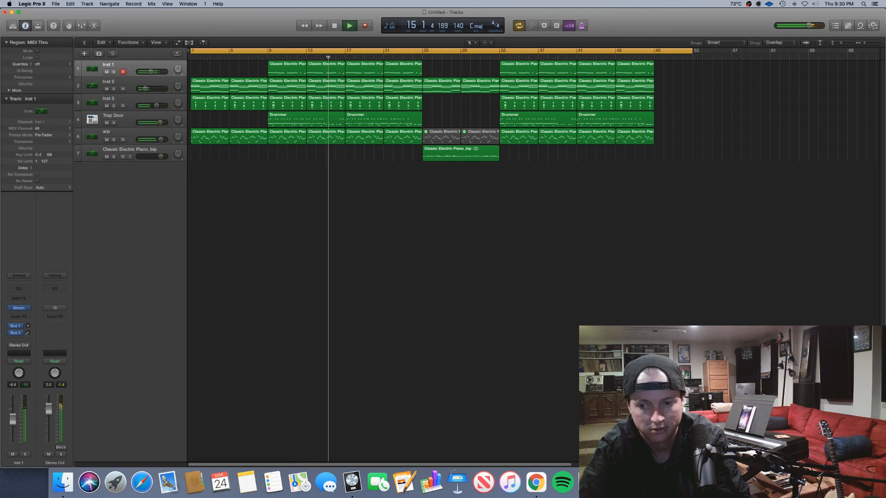
- Switch to Activity Monitor, minimize its window and return to Logic Pro X
key(super+Tab)
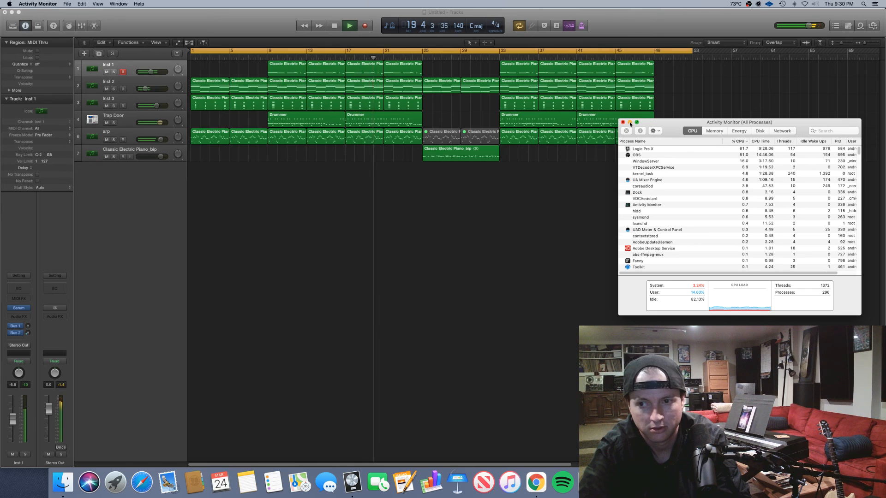
click(630, 124)
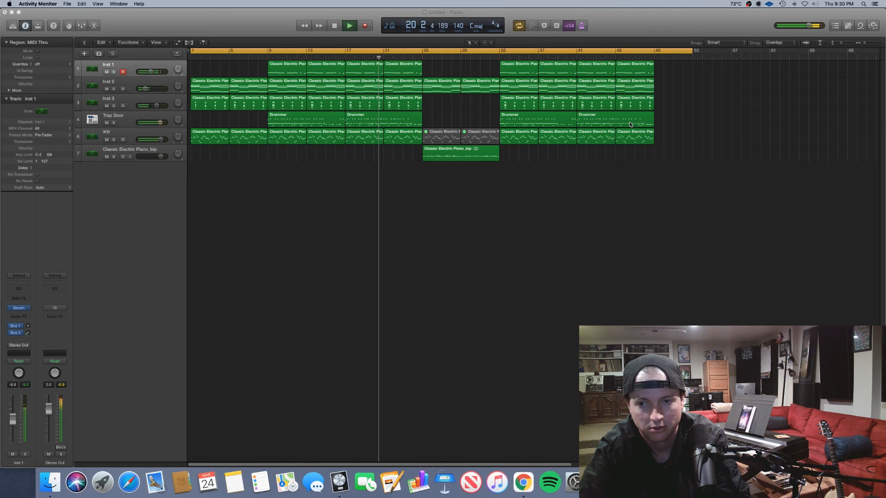
click(709, 225)
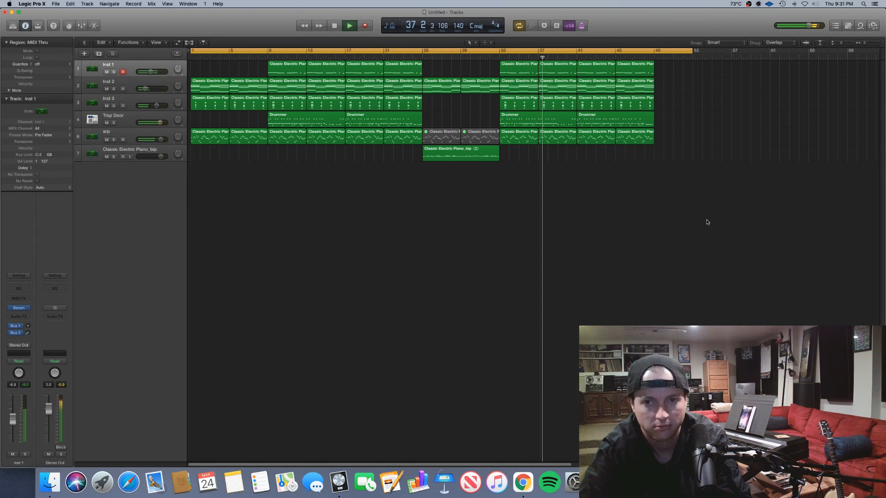
- Lower the Inst 1 track volume to about -13 dB and stop playback
drag(150, 71, 146, 72)
key(space)
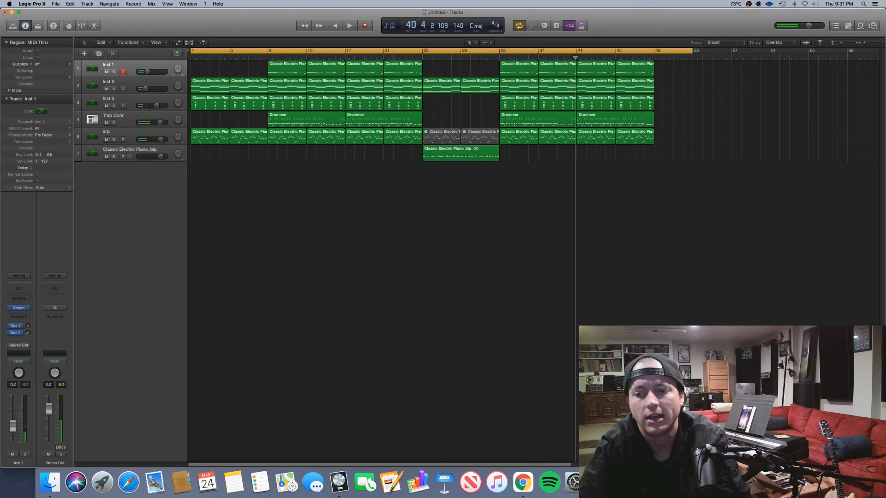
key(super+Tab)
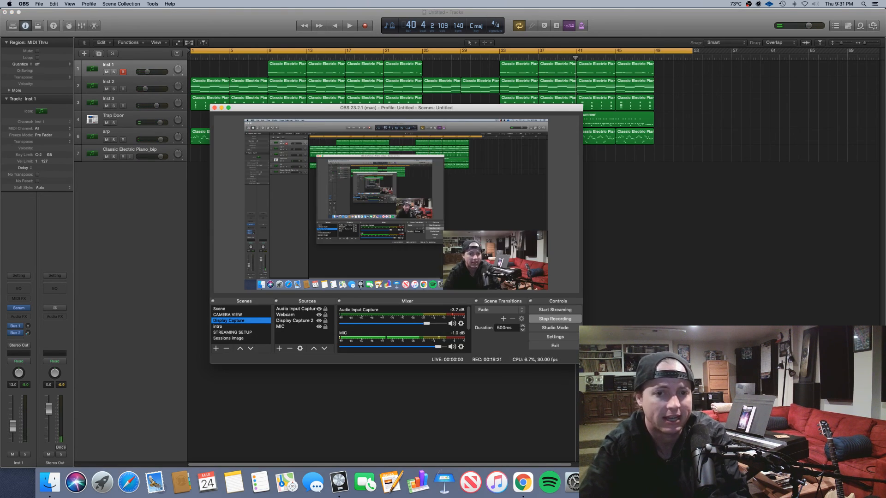